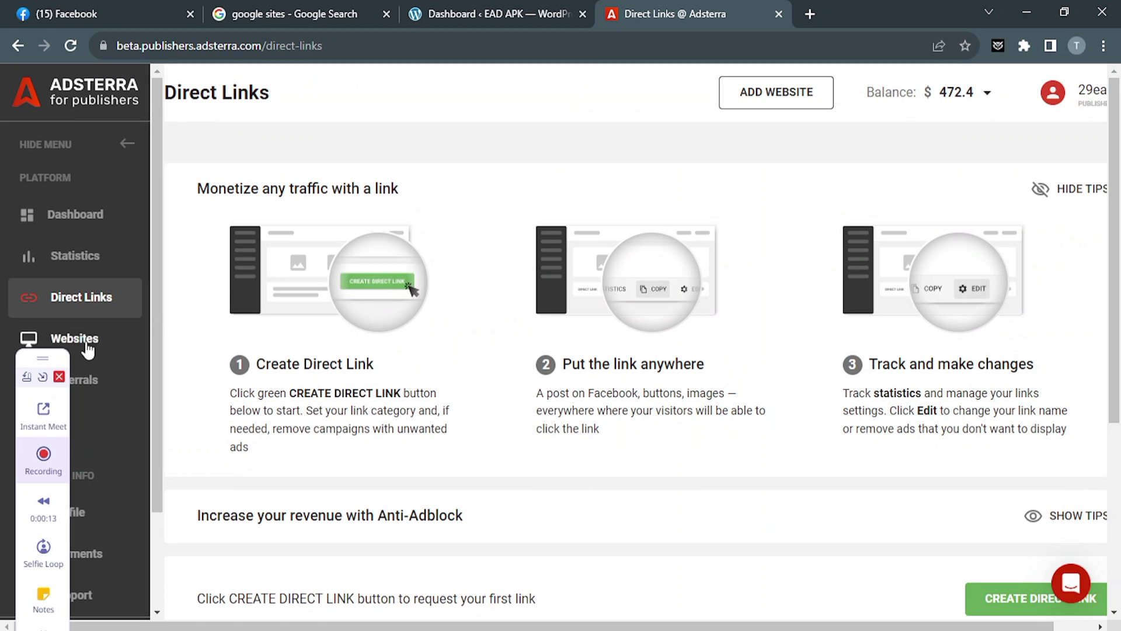
Step: Review the Websites and Direct Links pages and the account balance in Adsterra
click(83, 341)
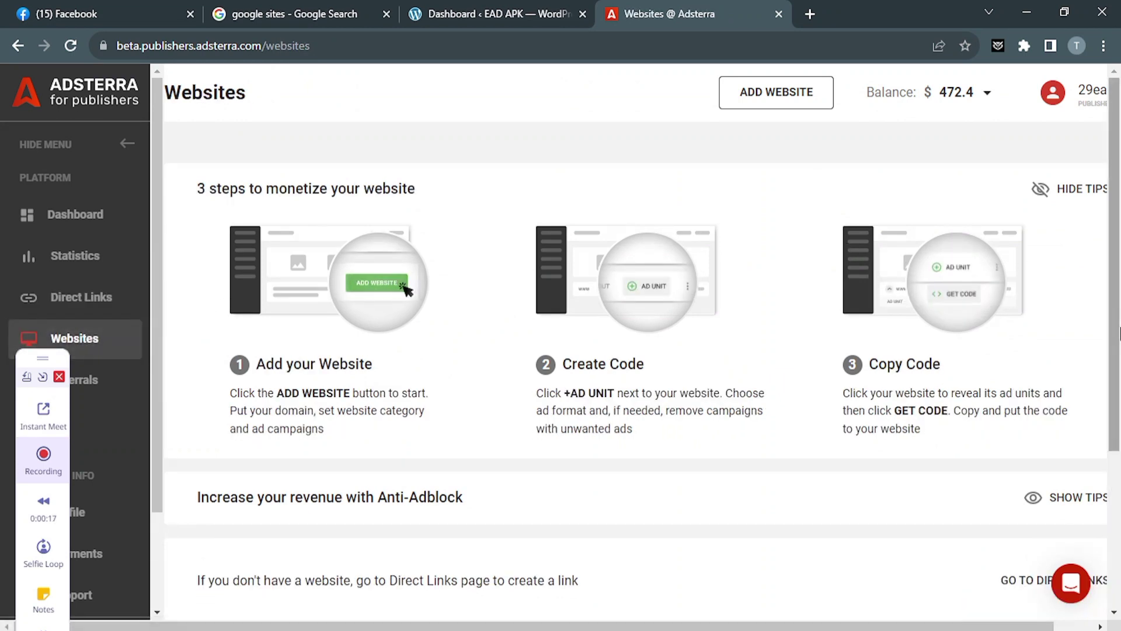
drag(1118, 333, 1113, 365)
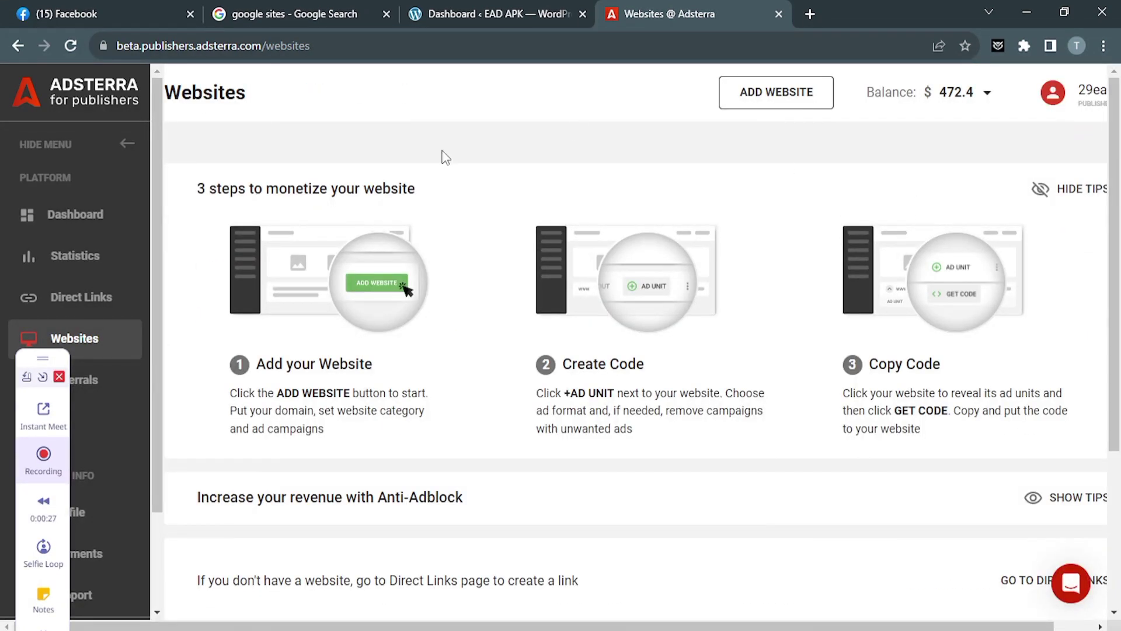
click(69, 288)
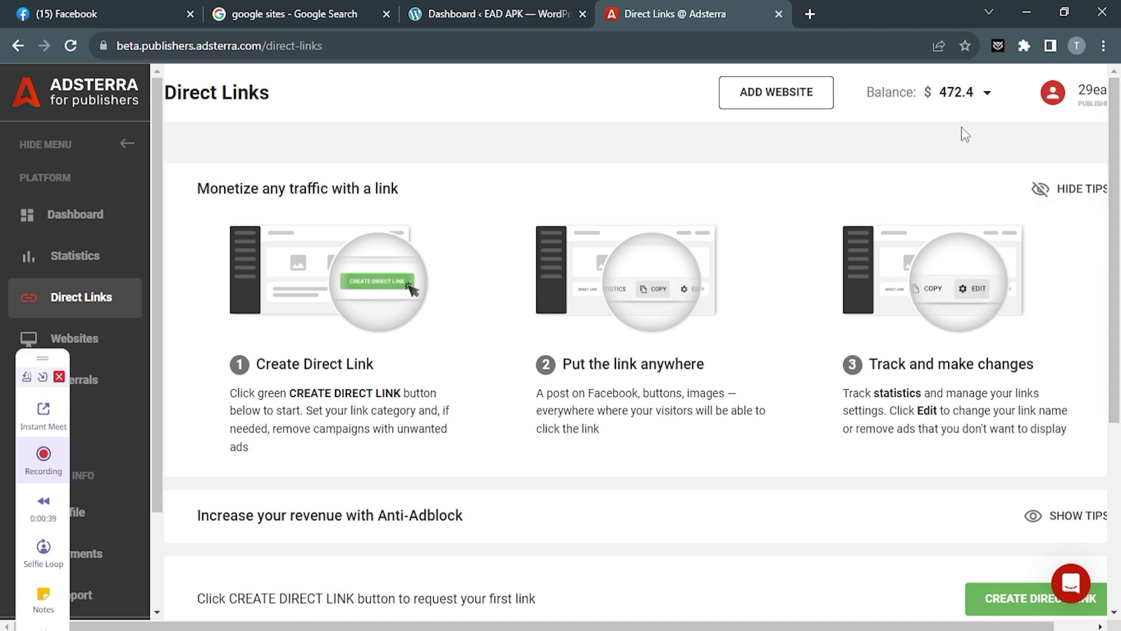
drag(945, 96, 939, 94)
click(953, 126)
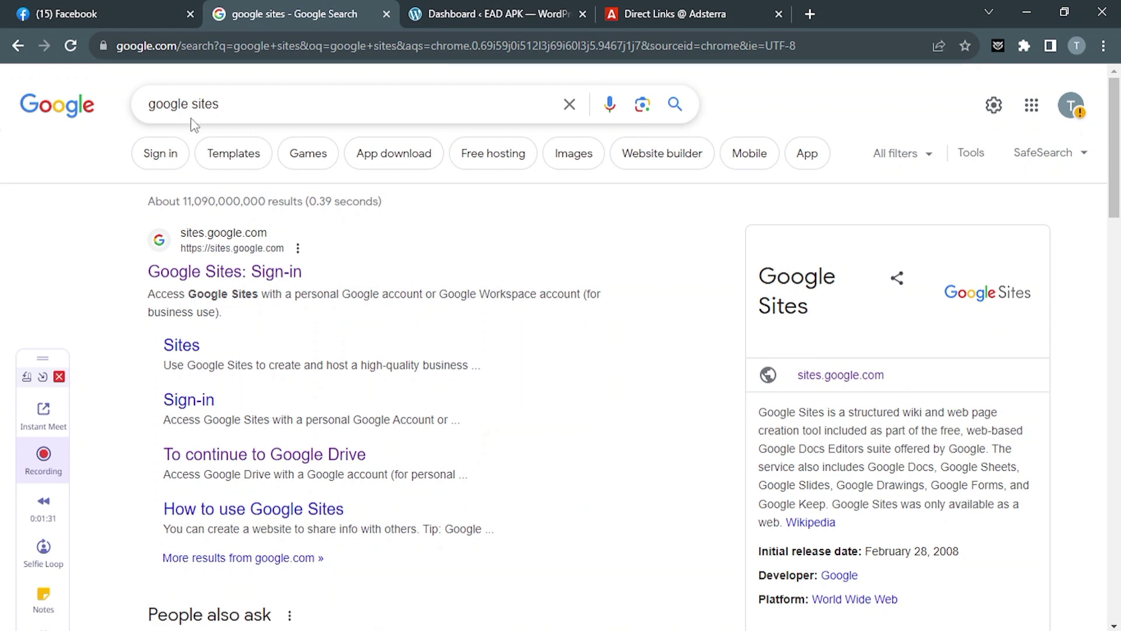
Step: Open Google Sites from the search results and start a new blank site
click(202, 275)
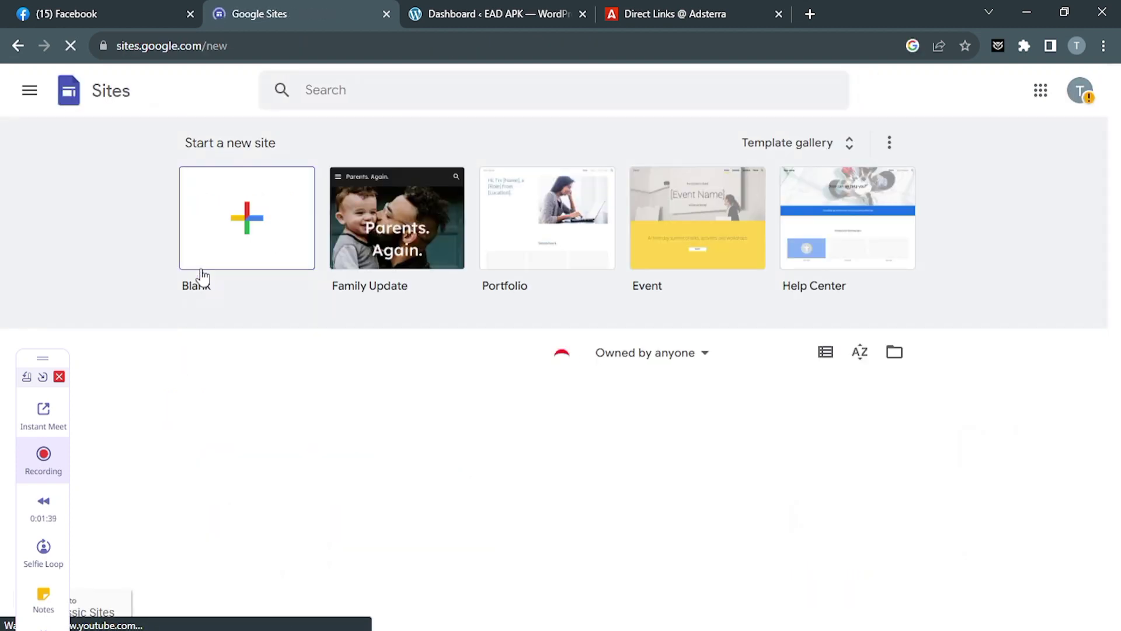
click(279, 249)
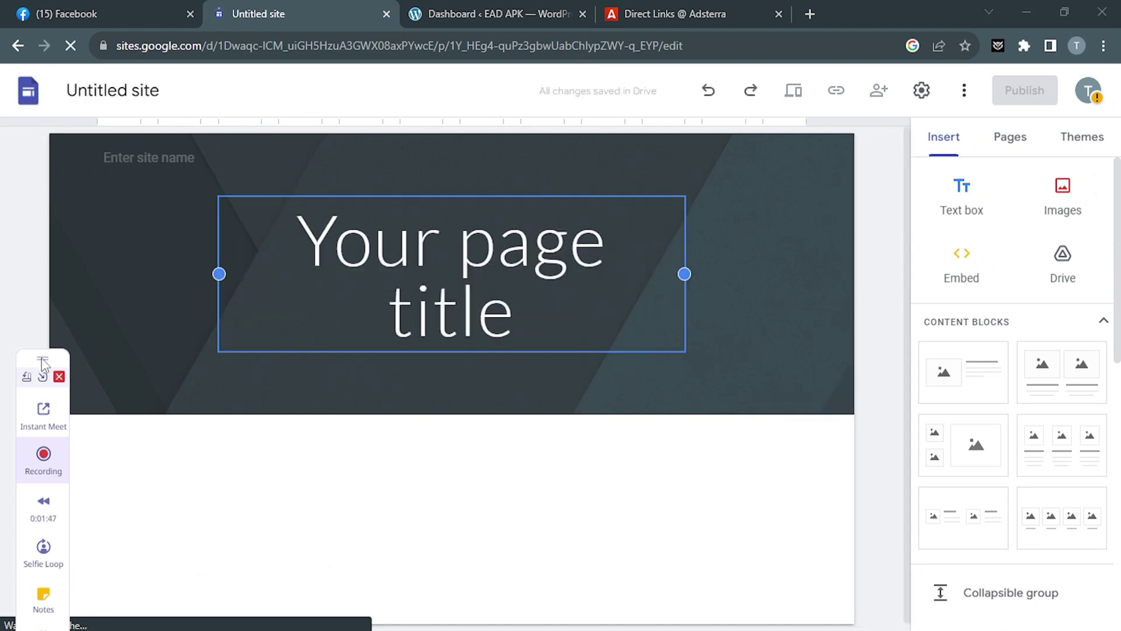
drag(42, 358, 39, 420)
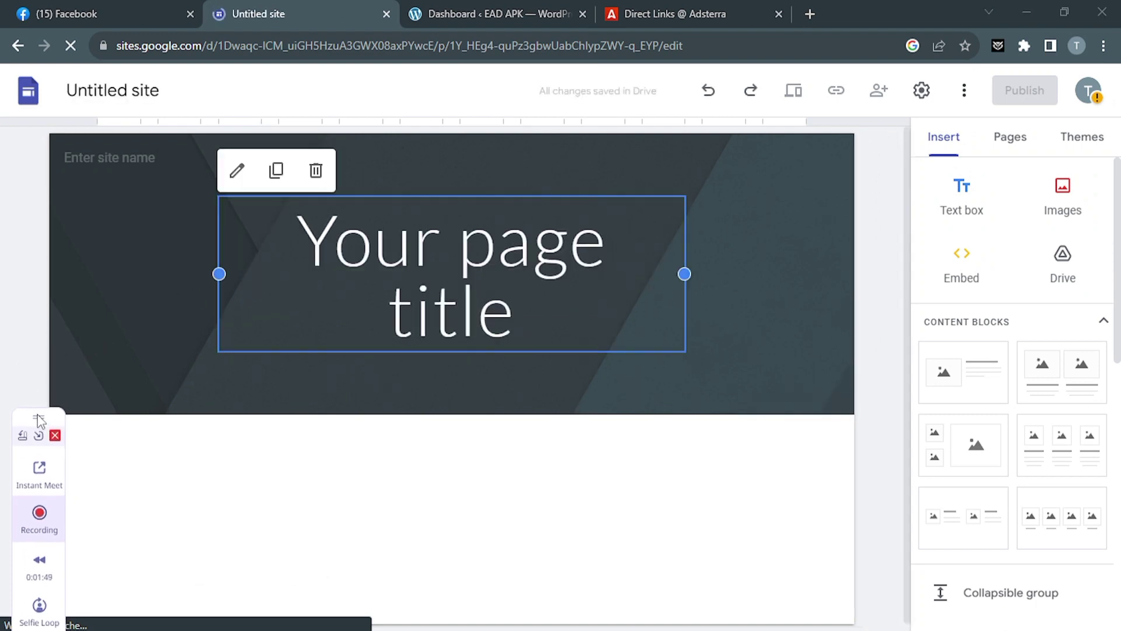
Step: Enter "FREE PAYPAL GIFTCARD" as the site name in the page header
click(193, 162)
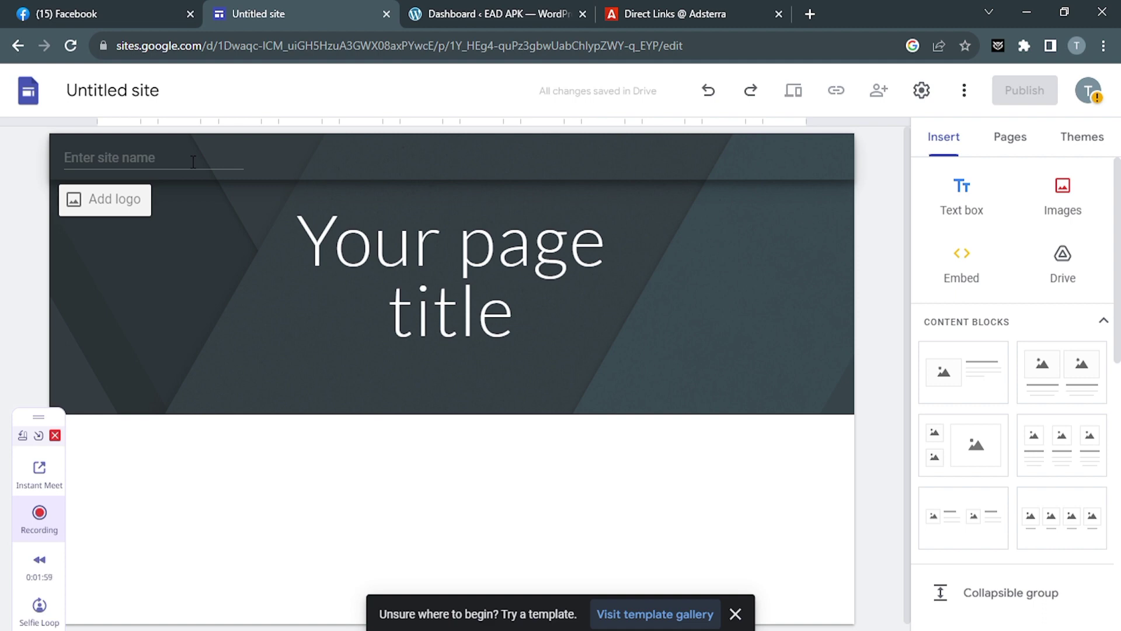
click(193, 162)
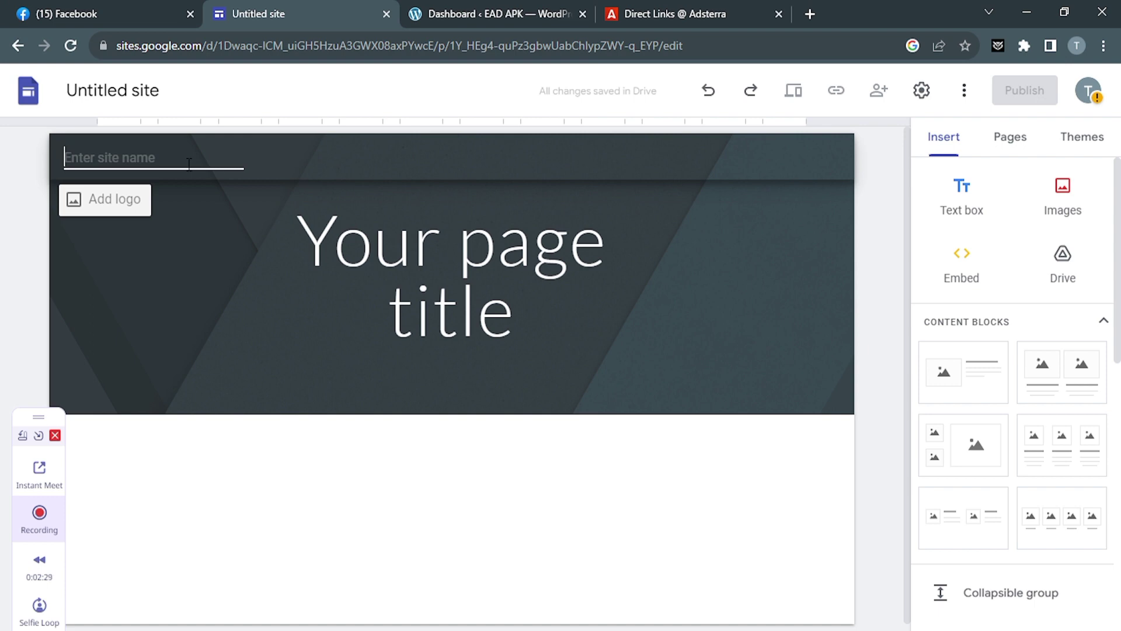
click(648, 13)
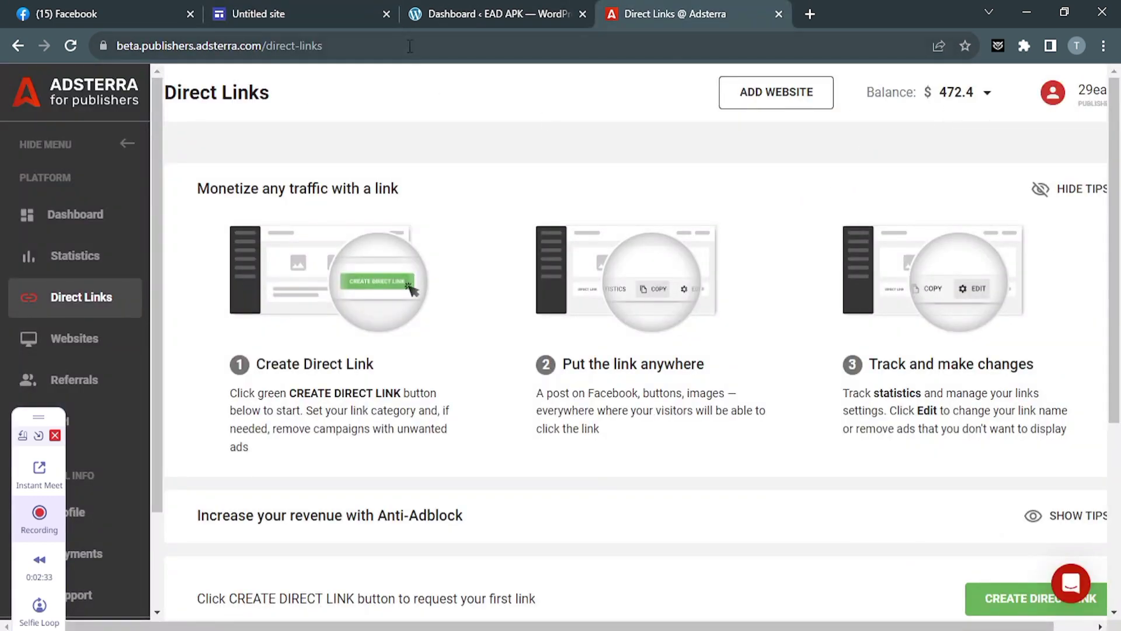
click(287, 11)
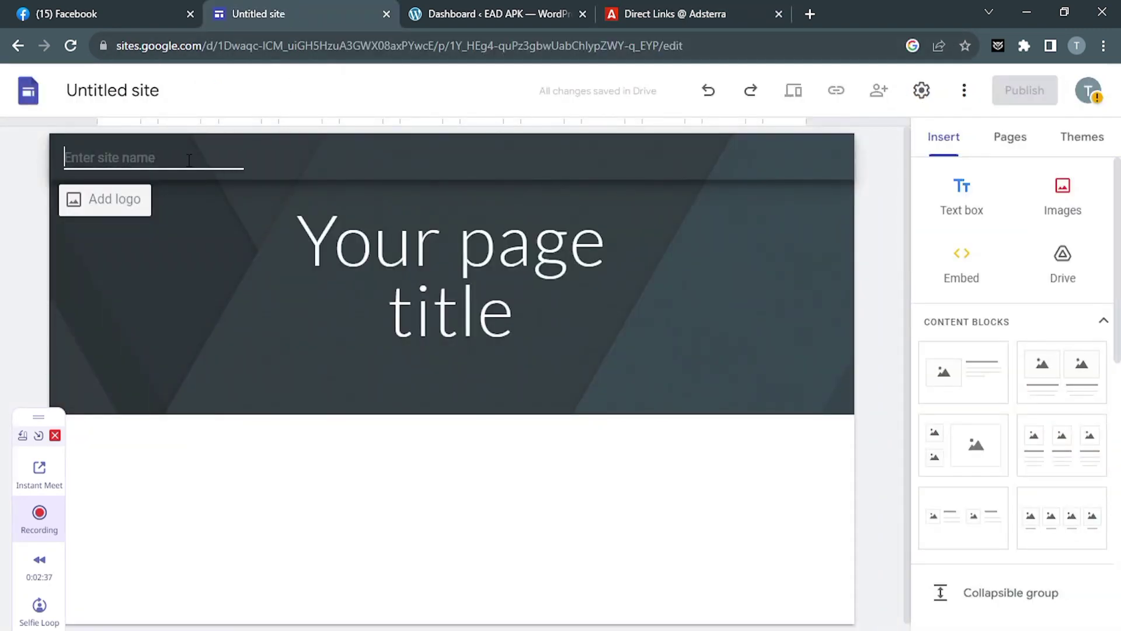
text(FREE)
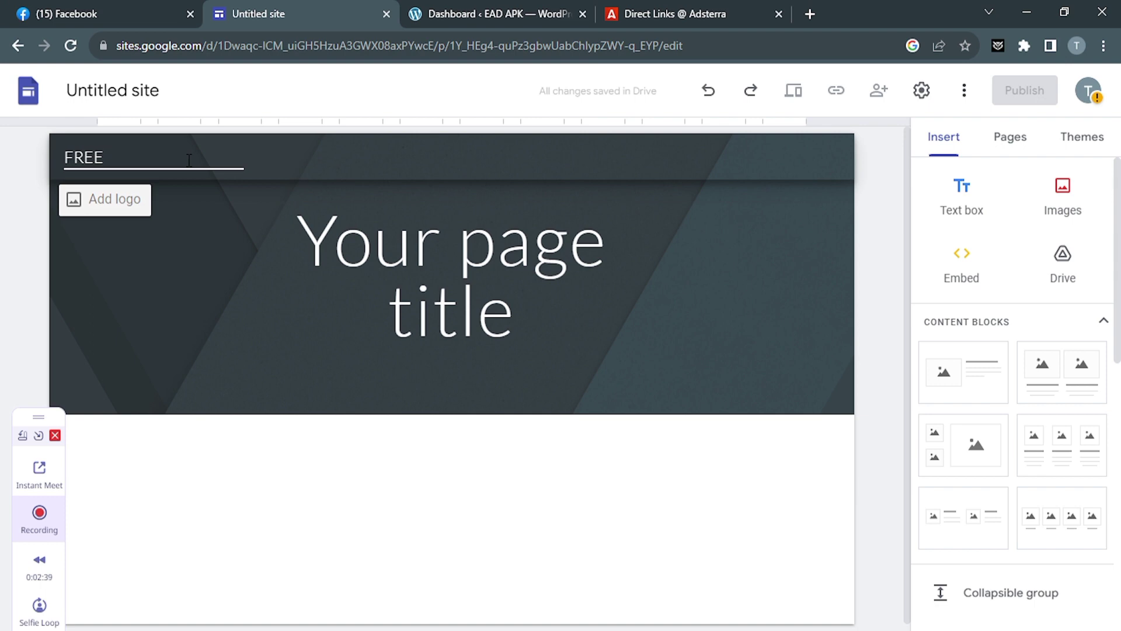
text( PAYPAL GIFTCE)
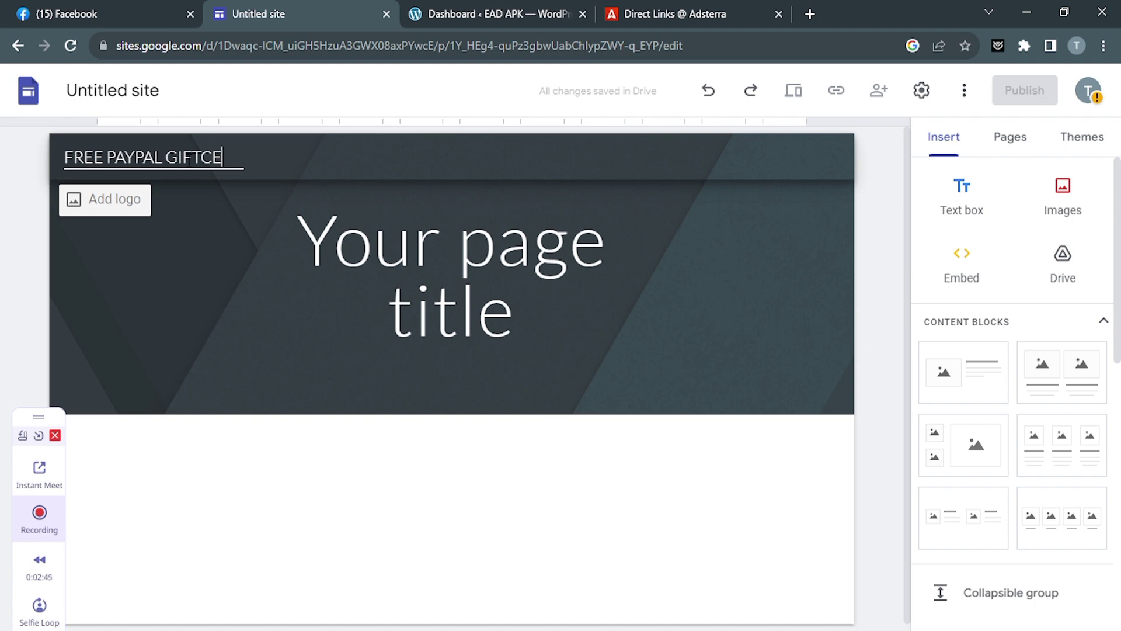
key(BackSpace)
text(RD)
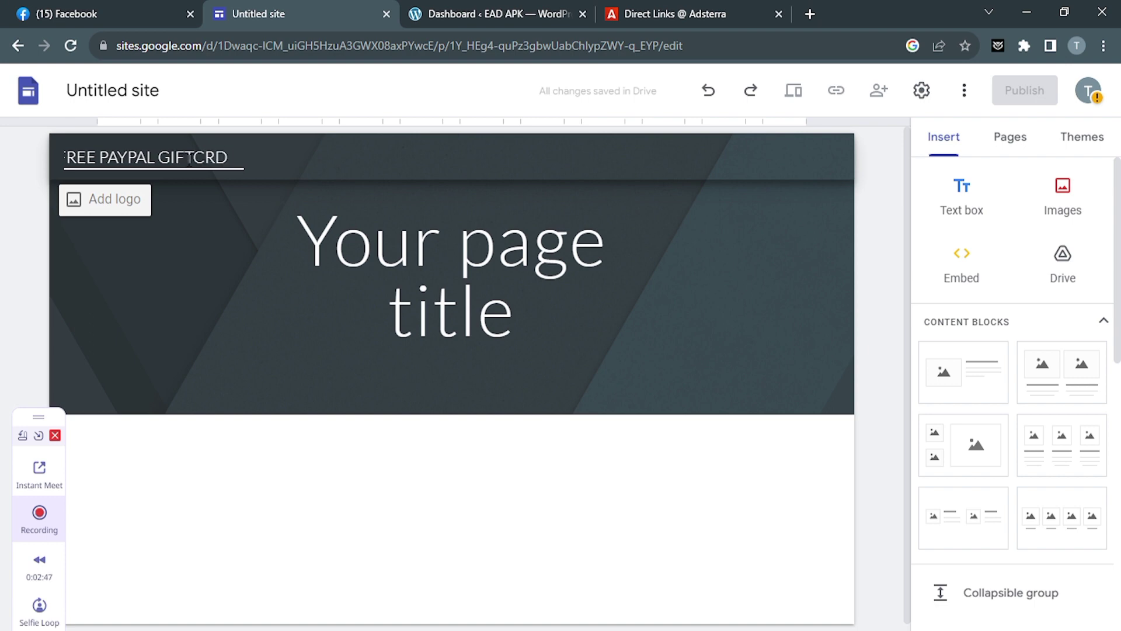
key(BackSpace)
key(BackSpace)
text(a)
key(BackSpace)
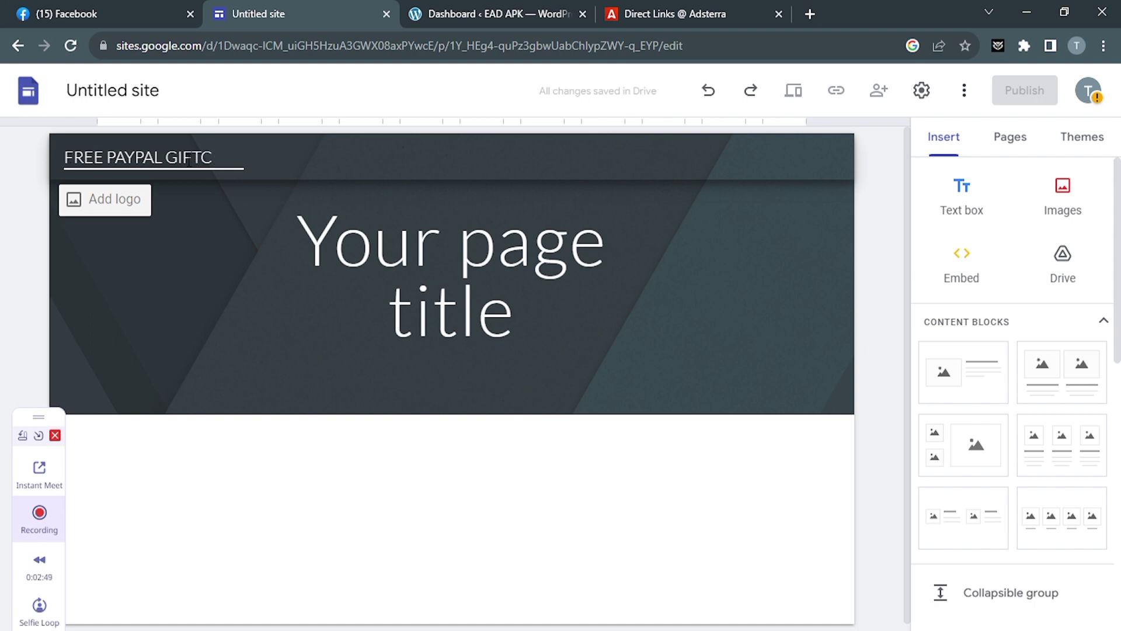
text(AED)
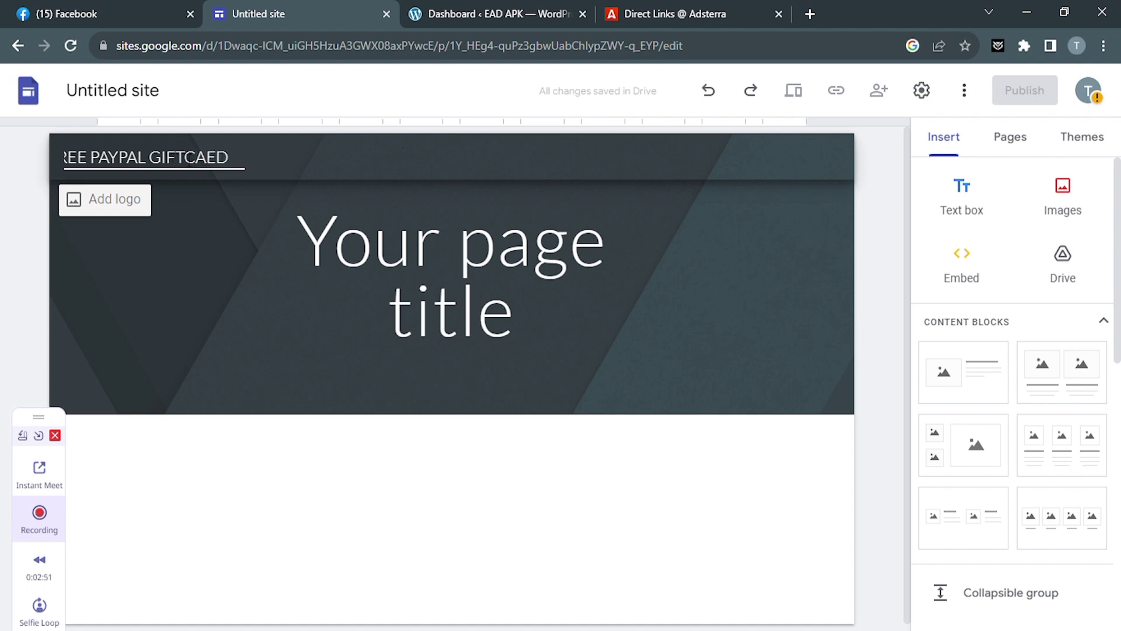
key(BackSpace)
key(BackSpace)
text(RD)
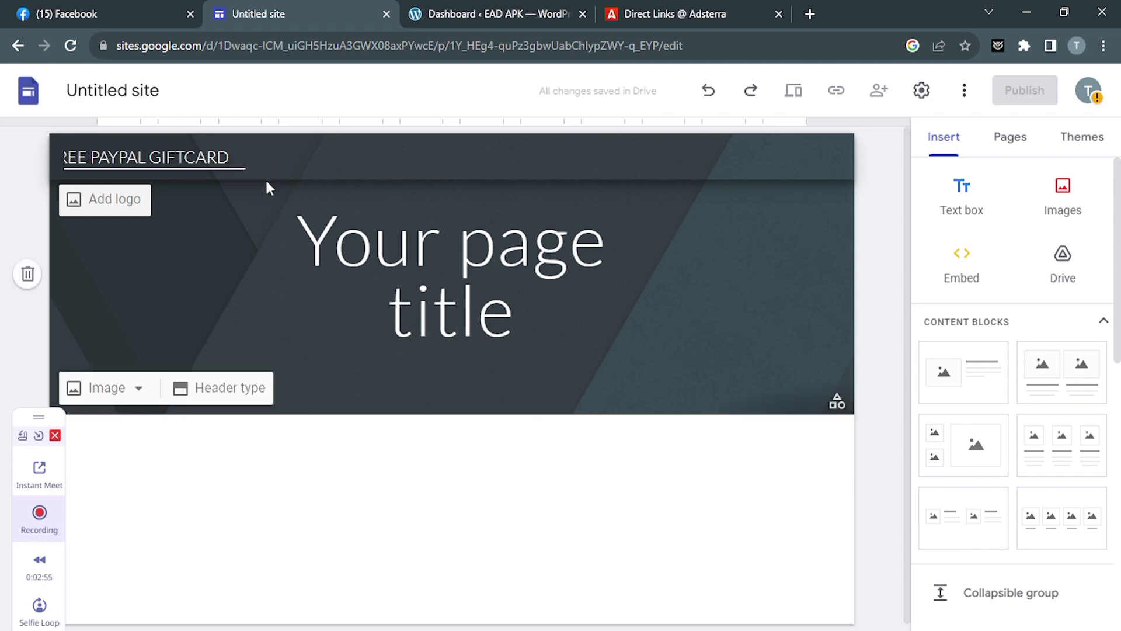
Step: Replace the placeholder page title in the banner with "$100 FREE PAYPAL GIFTCARD"
click(313, 229)
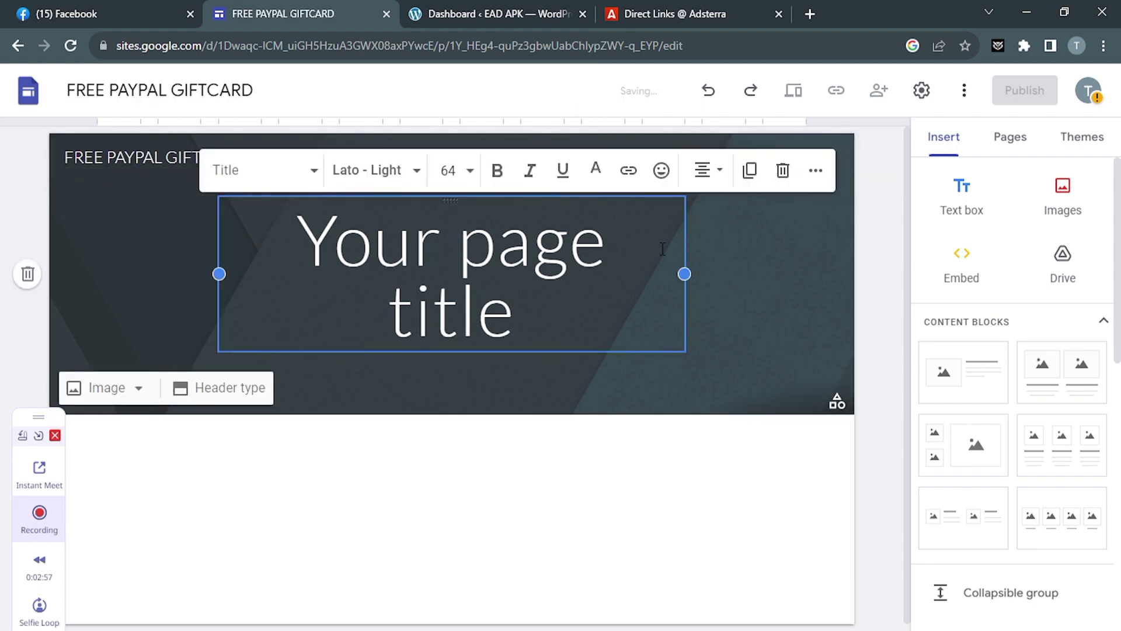
click(614, 298)
drag(477, 300, 269, 227)
key(BackSpace)
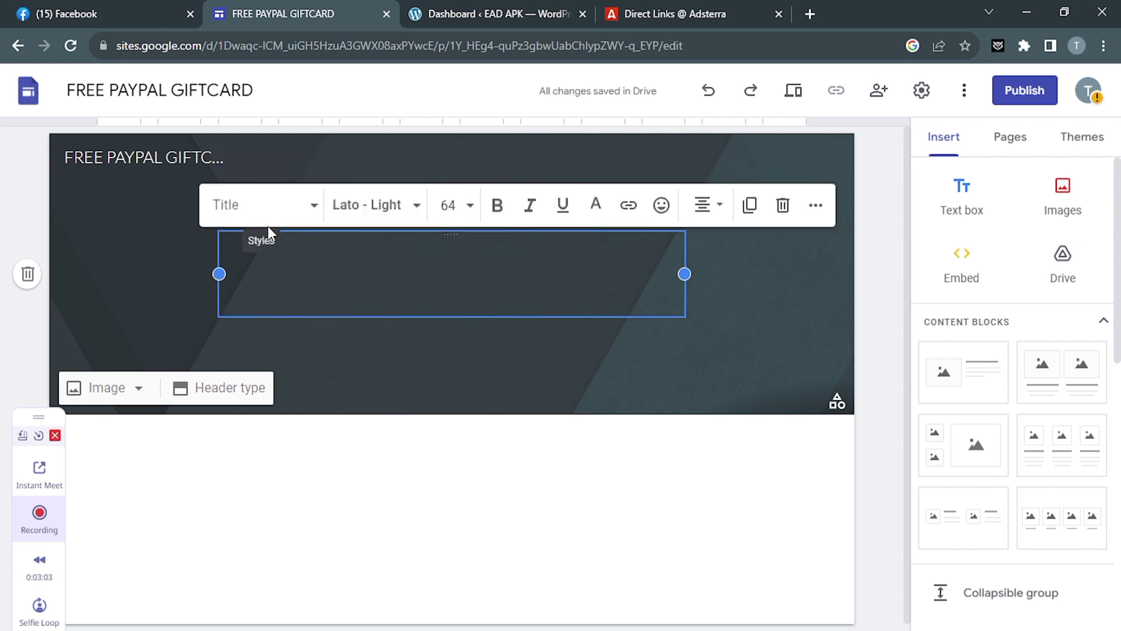
text($)
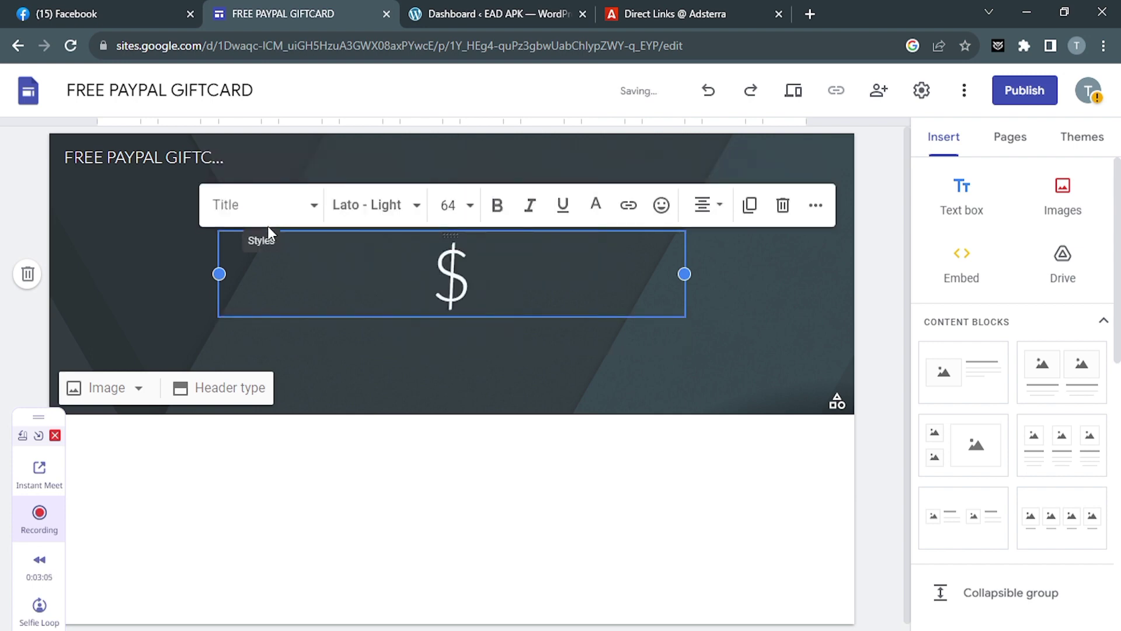
text(100 F)
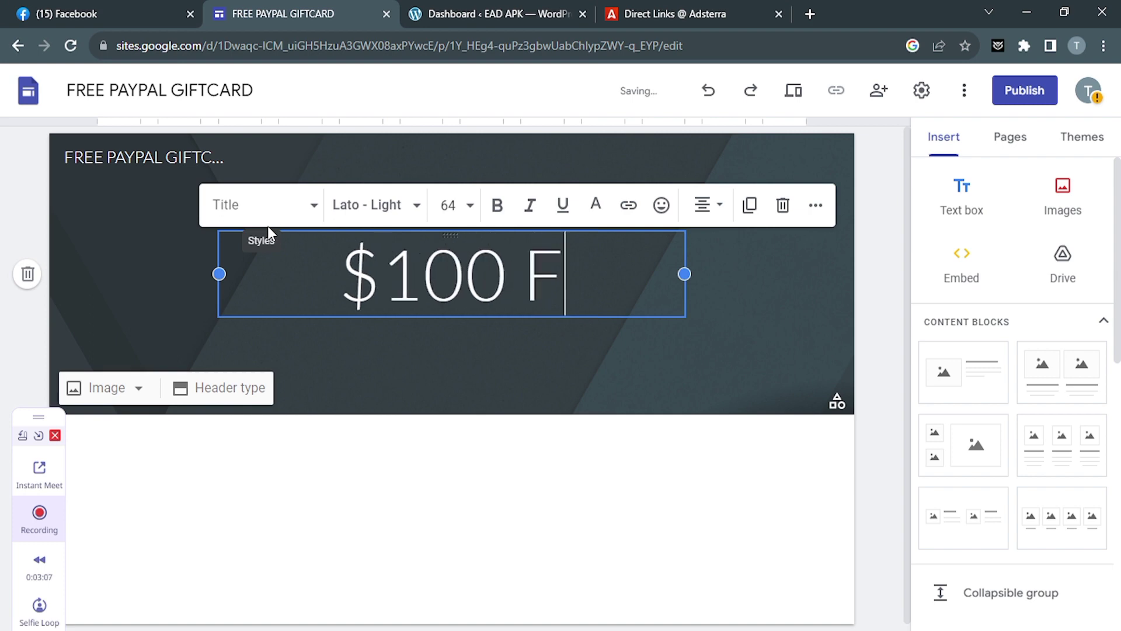
text(REE PA)
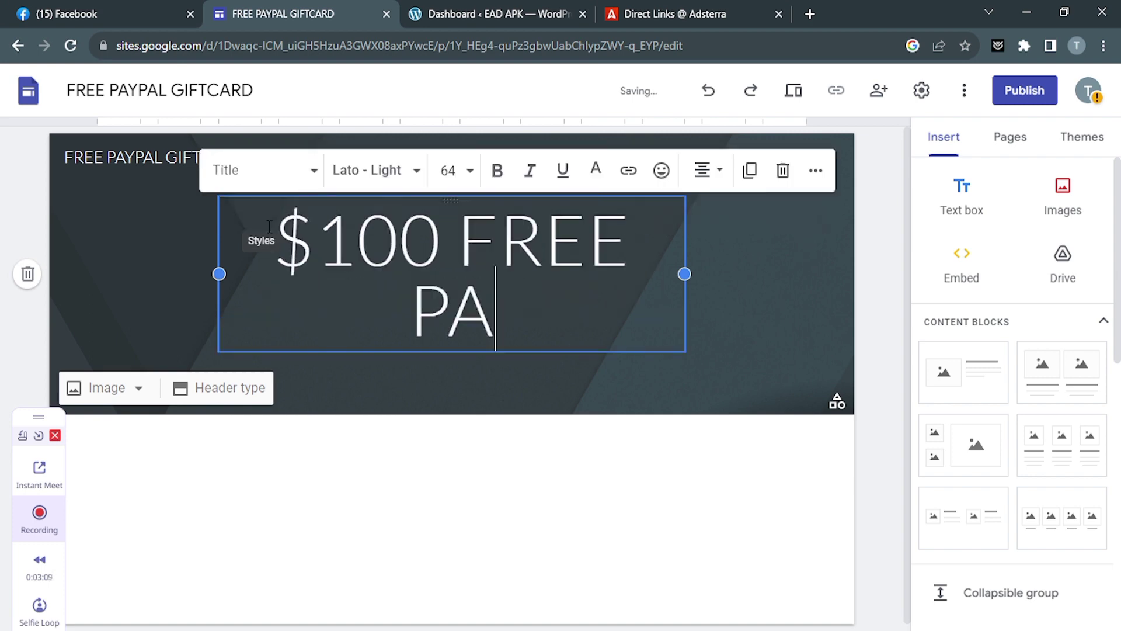
text(YPAL G)
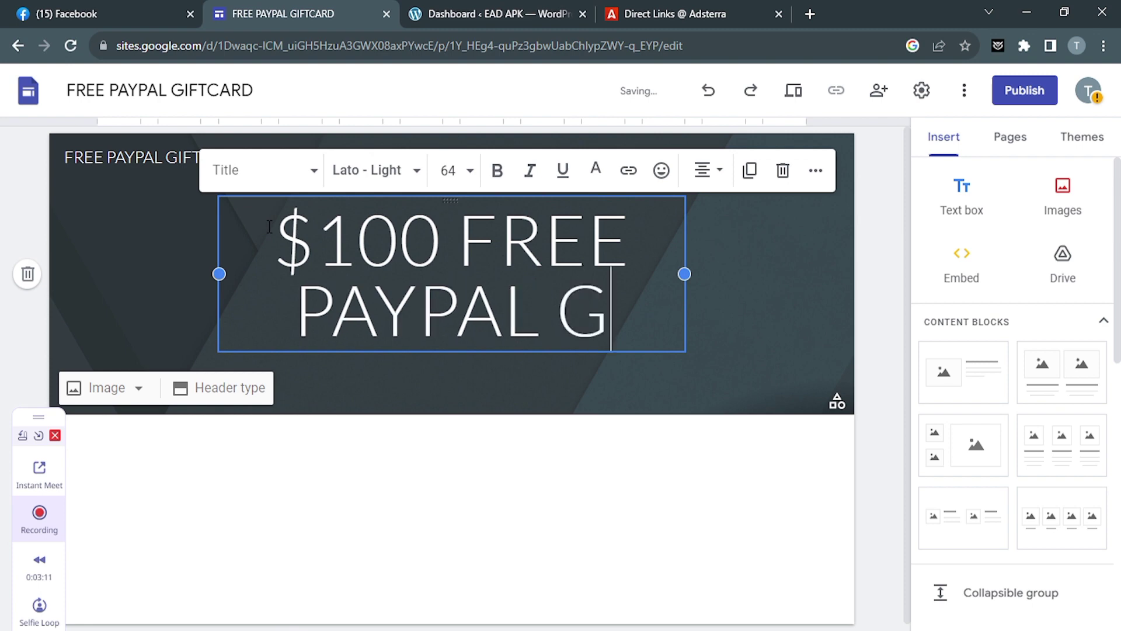
text(IFTCARD)
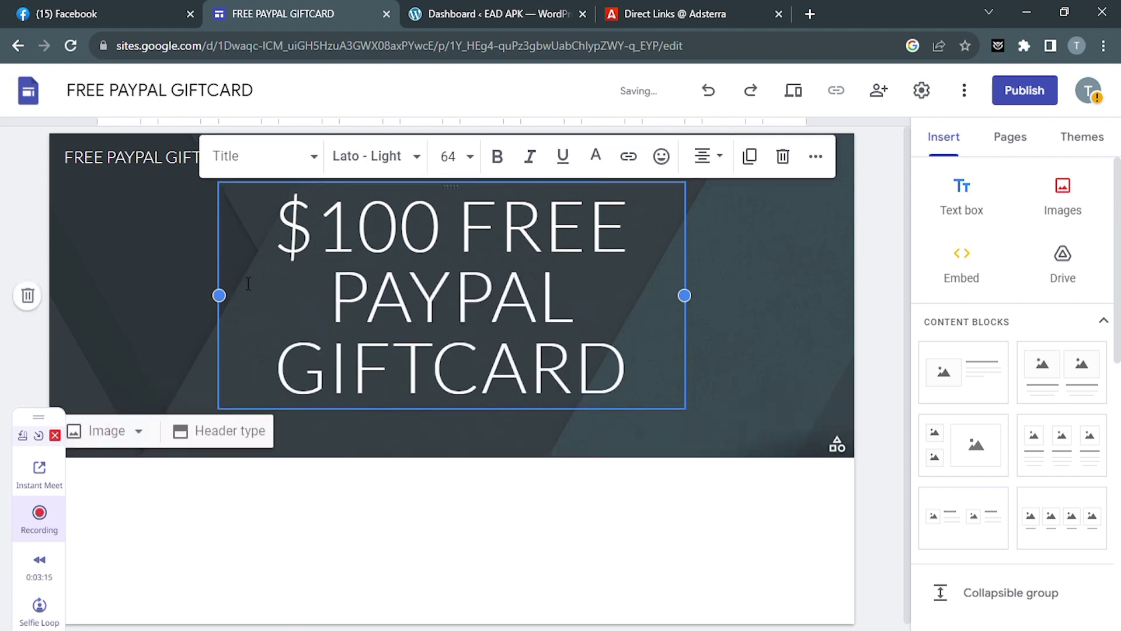
Step: Widen the page title's text box on both sides so the title fits on two lines
drag(219, 296, 159, 296)
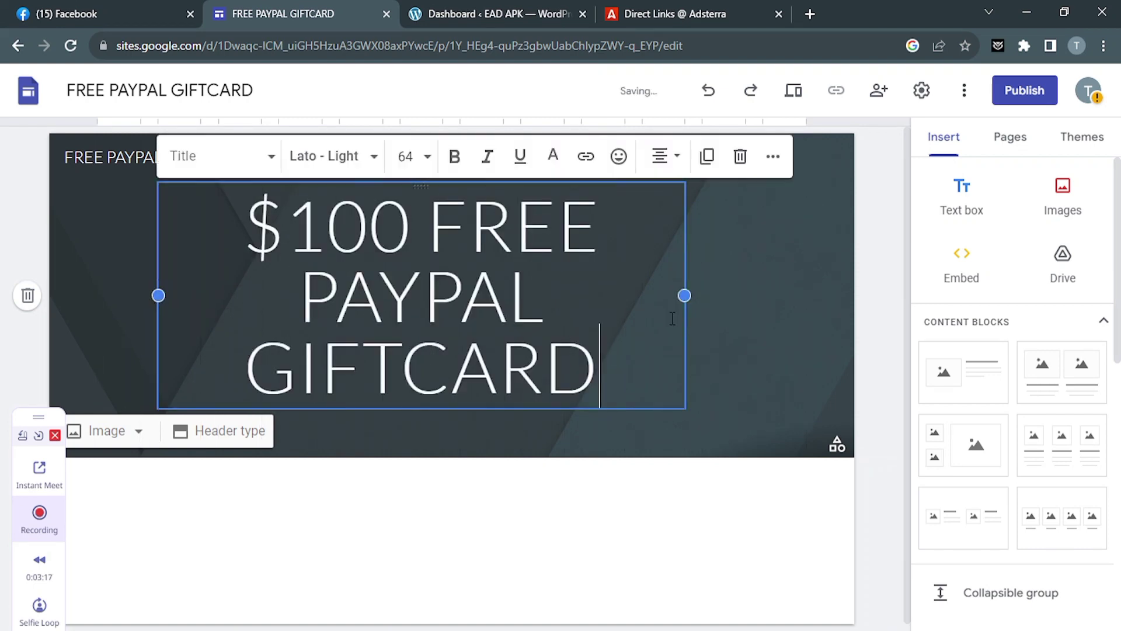
drag(684, 296, 803, 298)
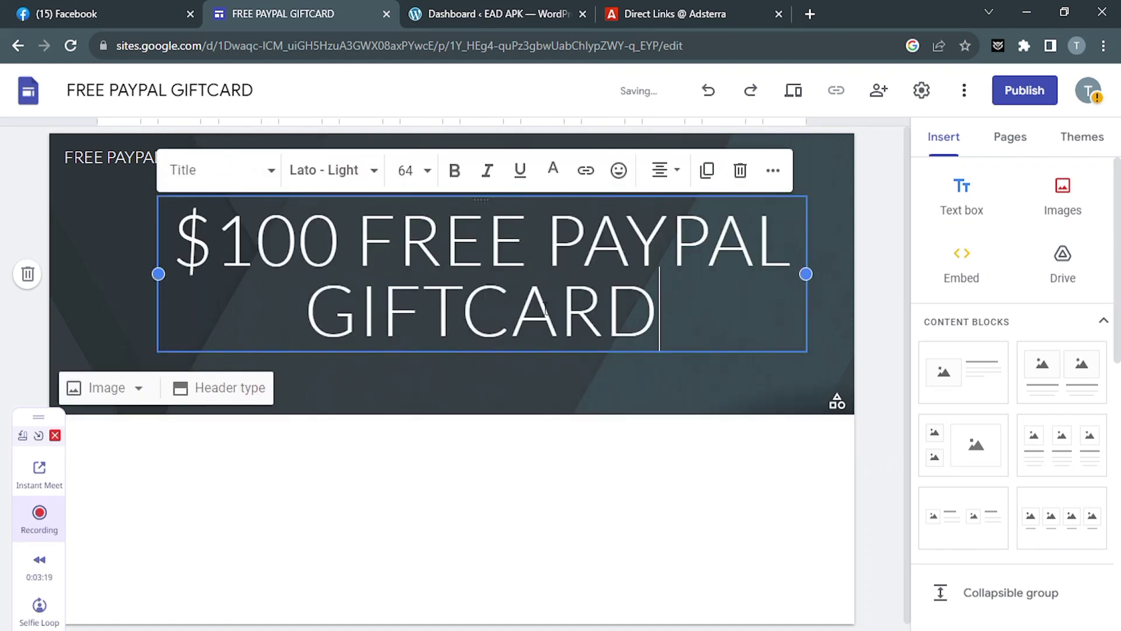
click(158, 274)
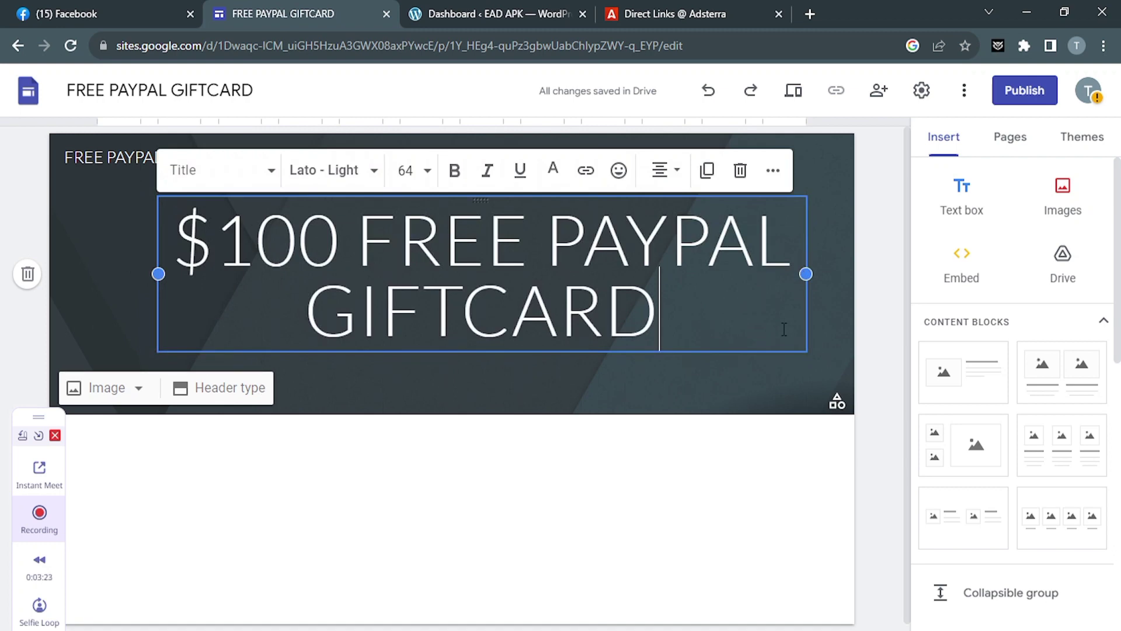
click(729, 508)
click(1048, 220)
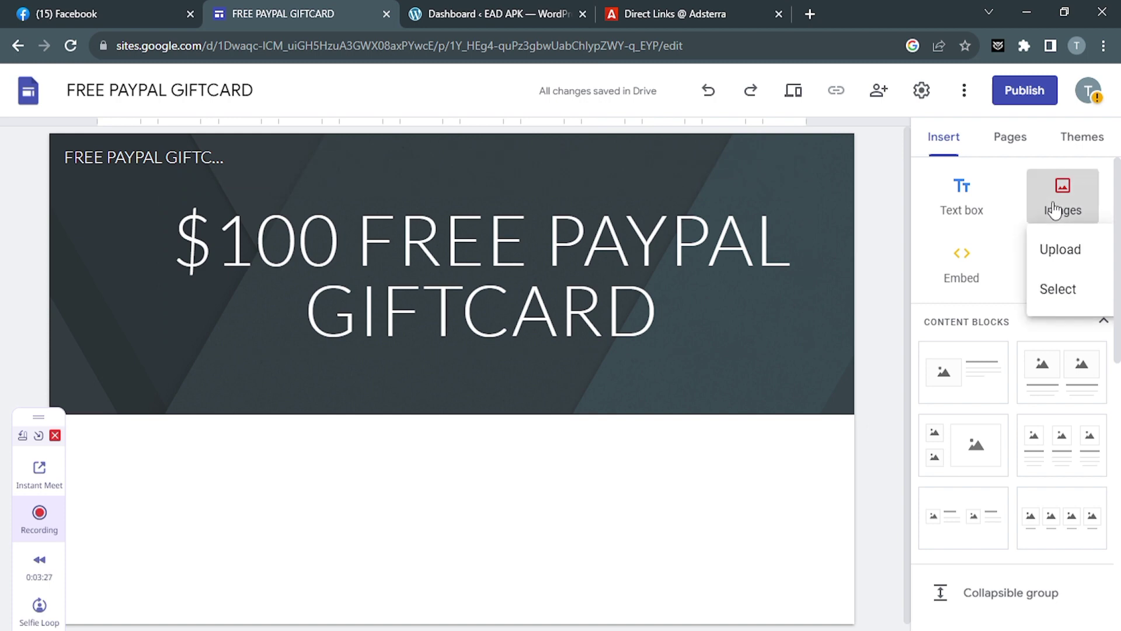
click(1051, 251)
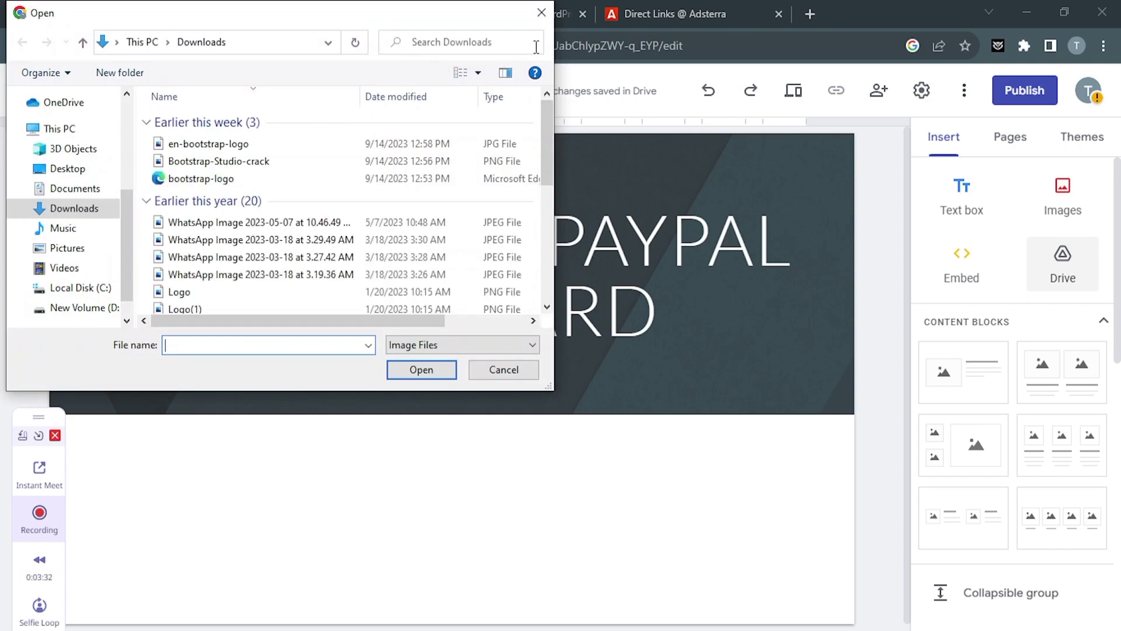
click(541, 12)
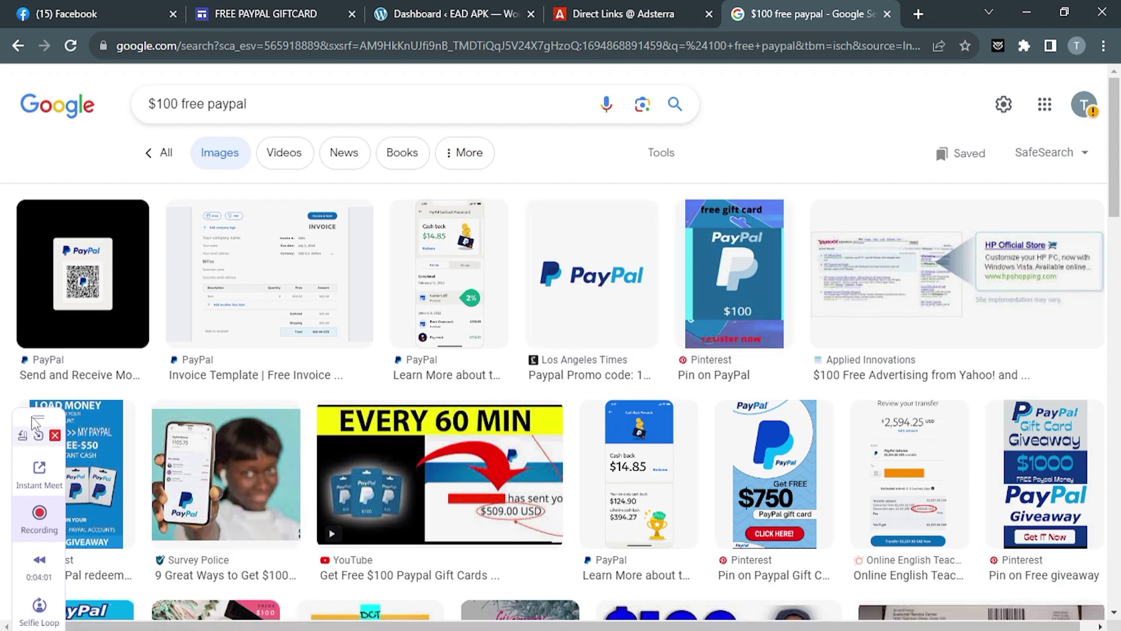
drag(34, 420, 95, 449)
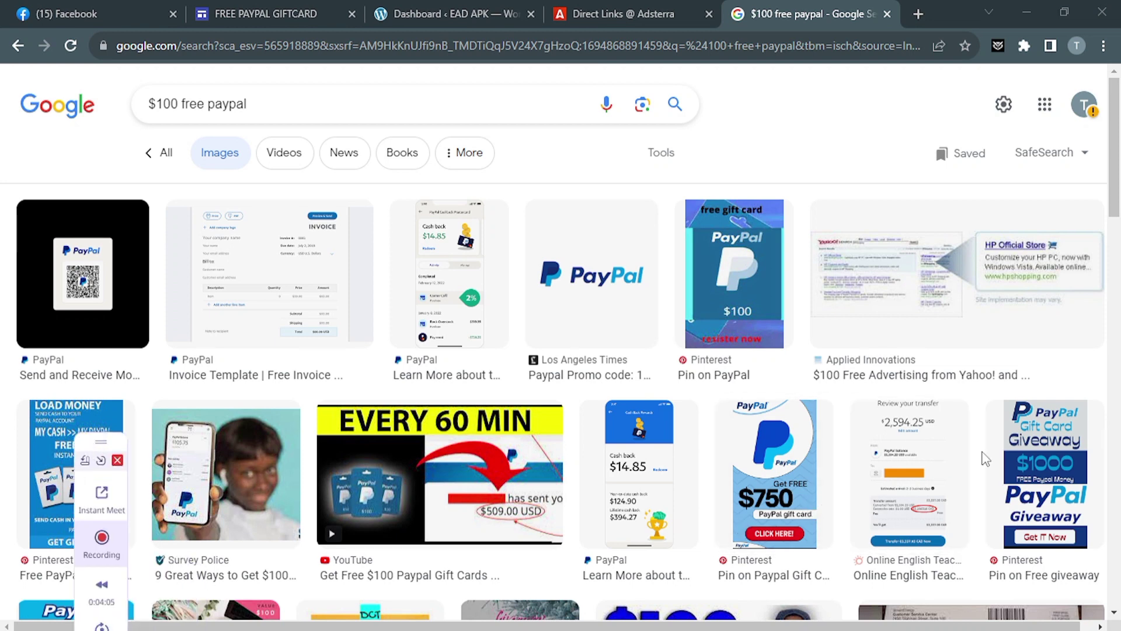
click(1025, 454)
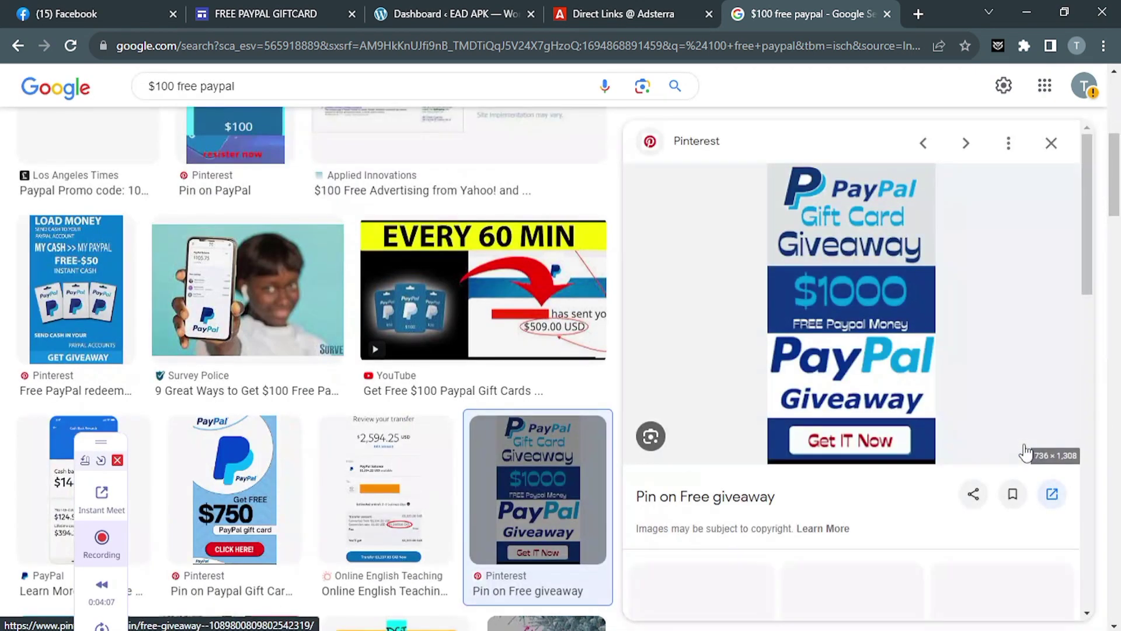
right_click(853, 344)
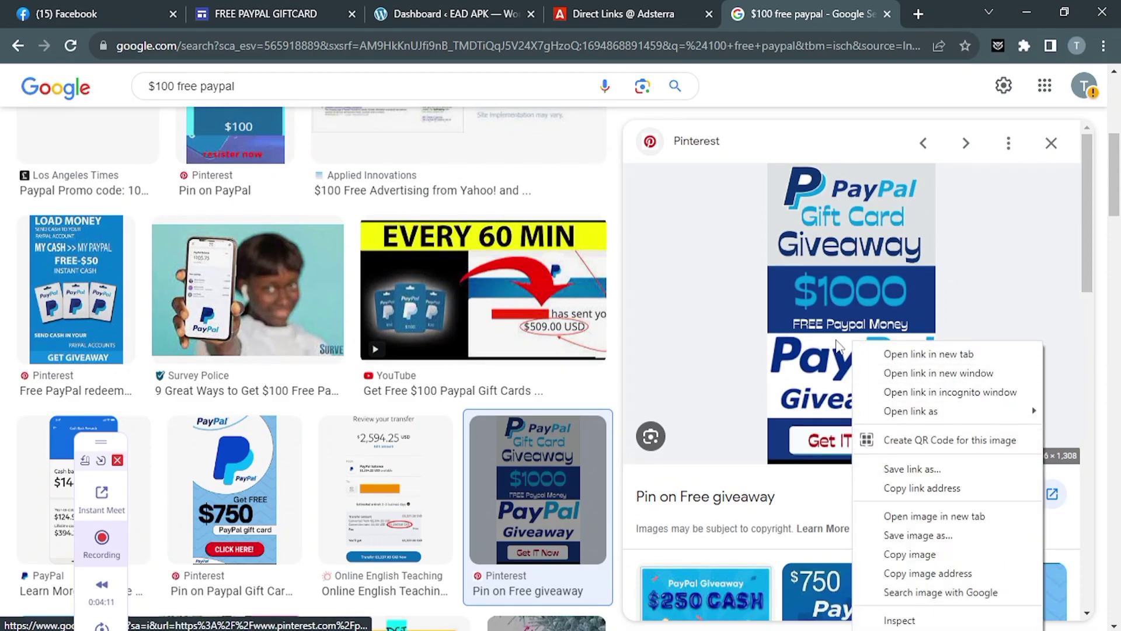
click(1074, 295)
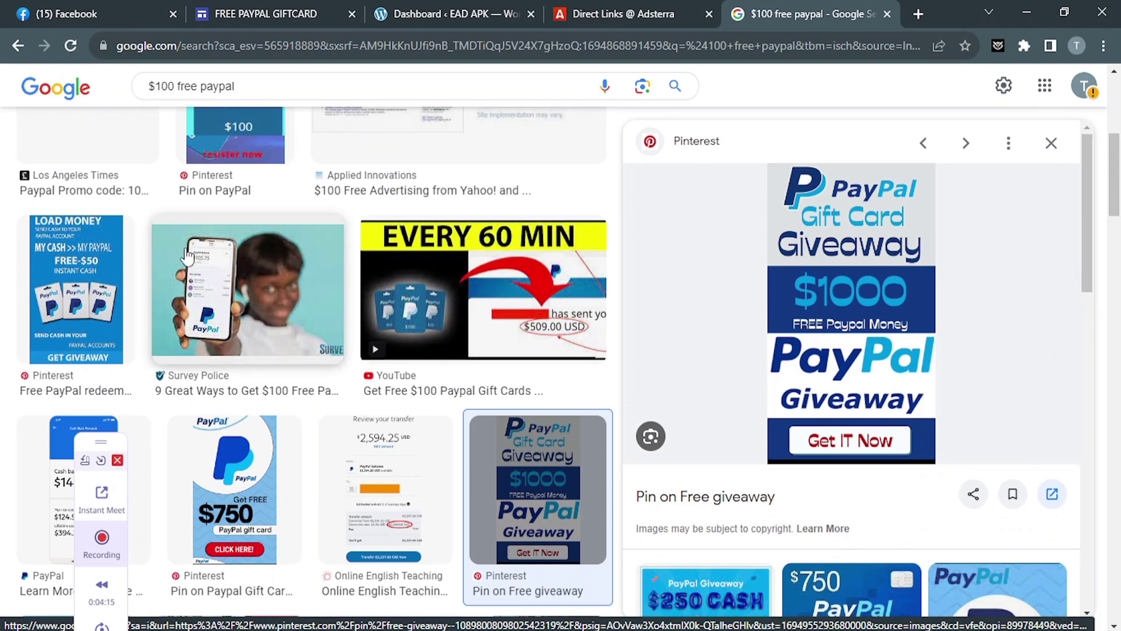
drag(1117, 169, 1112, 286)
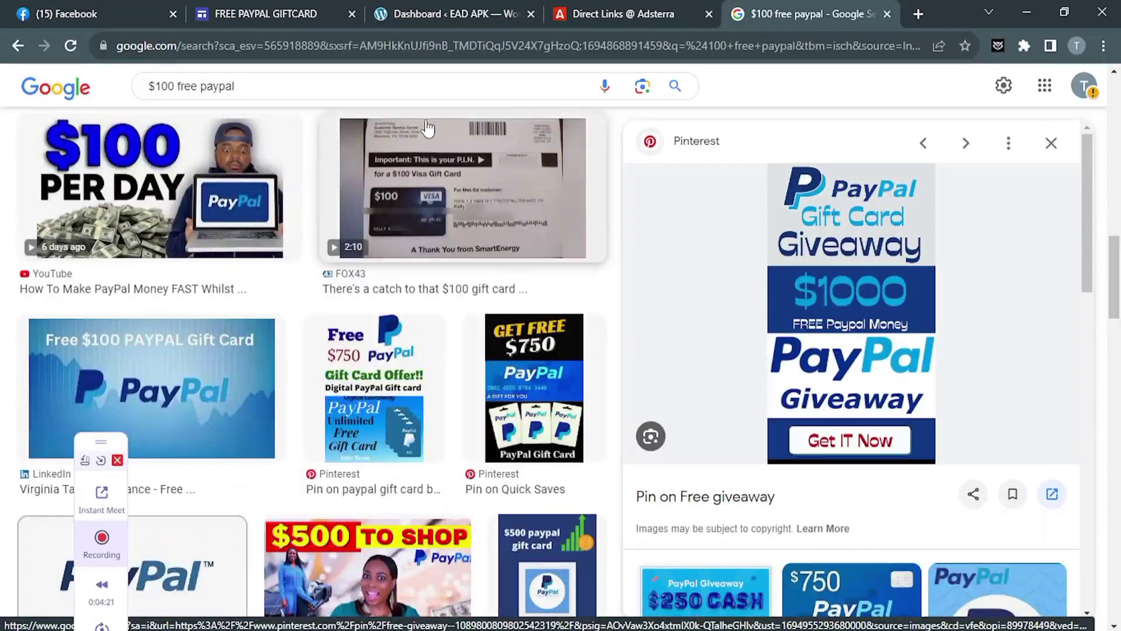
Step: Search images for "$100 free paypal giftcard" and save the "Pin on PayPal" $100 gift card picture as a JPEG in Downloads
click(367, 93)
key(Escape)
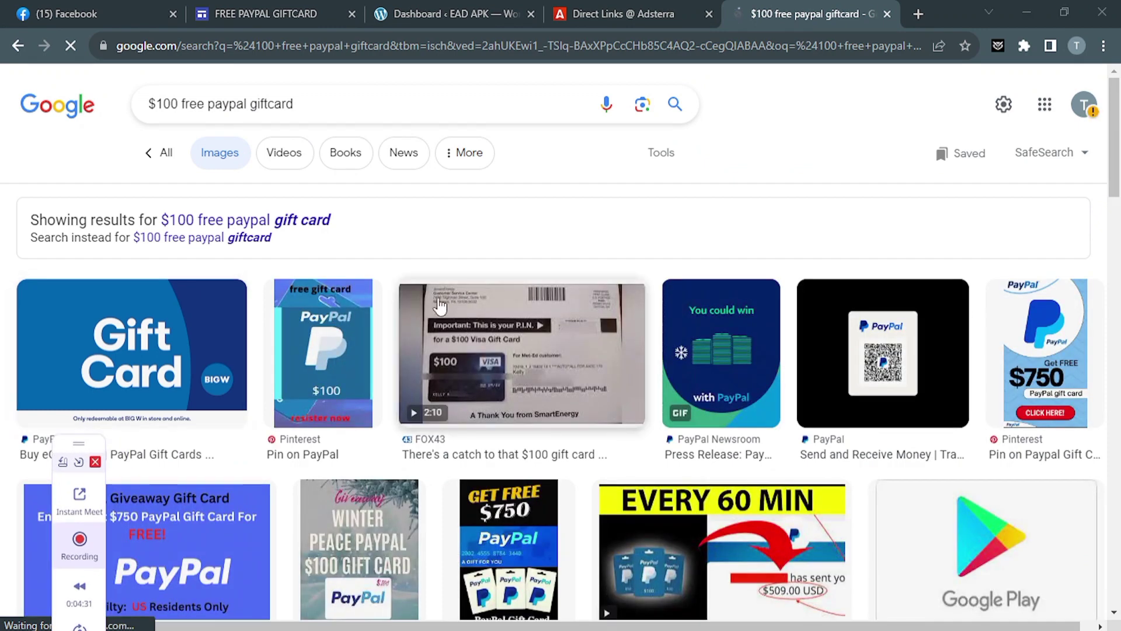
click(309, 391)
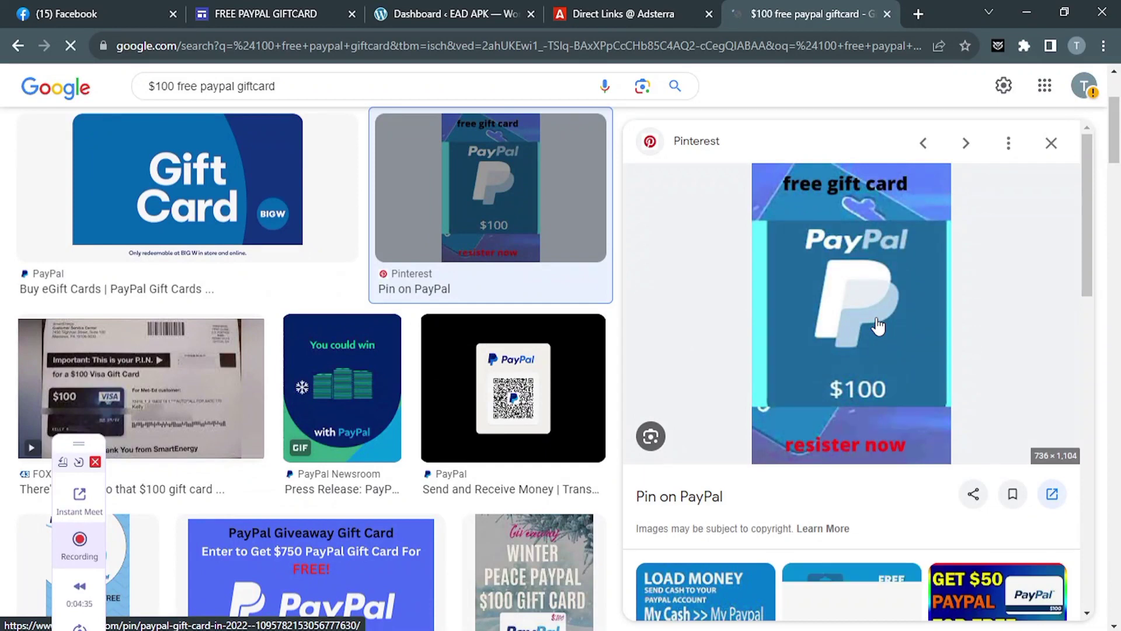
right_click(876, 318)
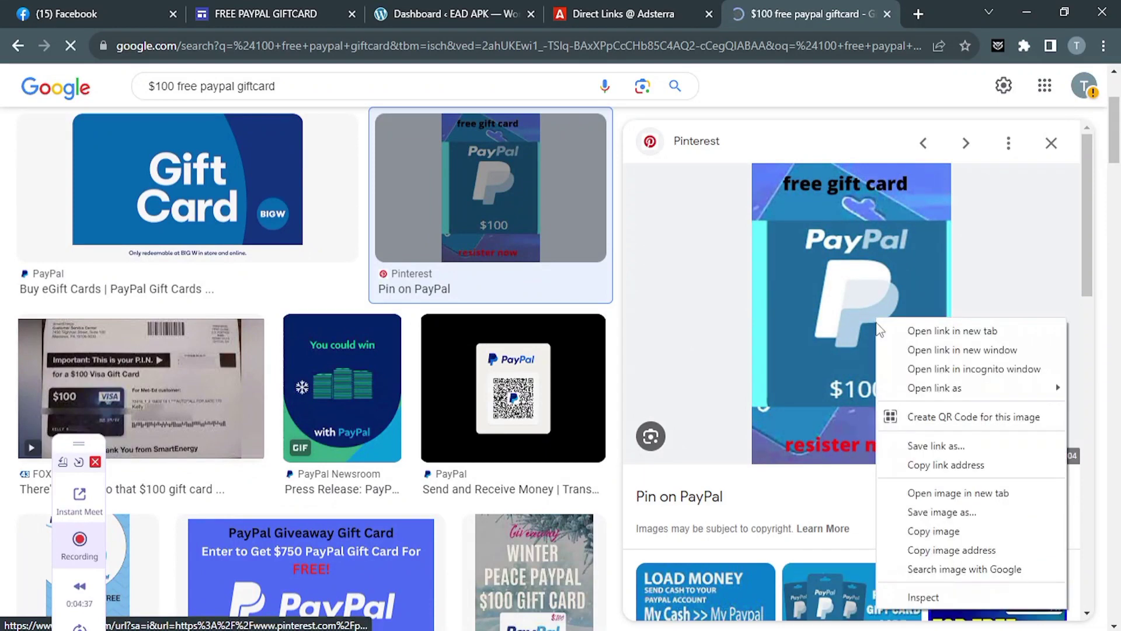
click(920, 513)
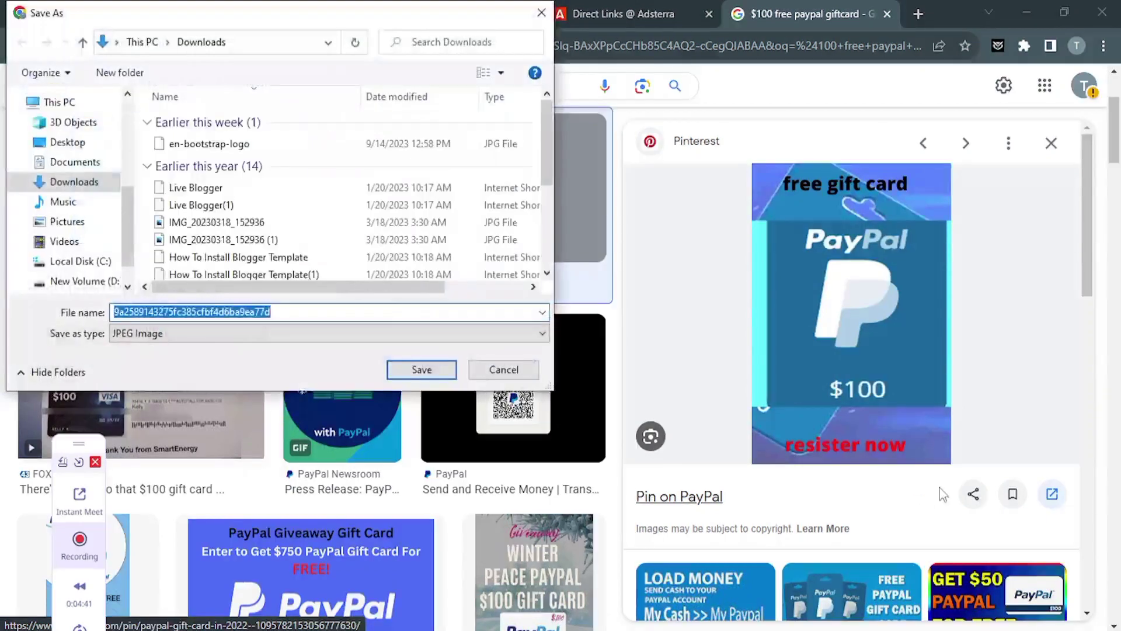
click(422, 369)
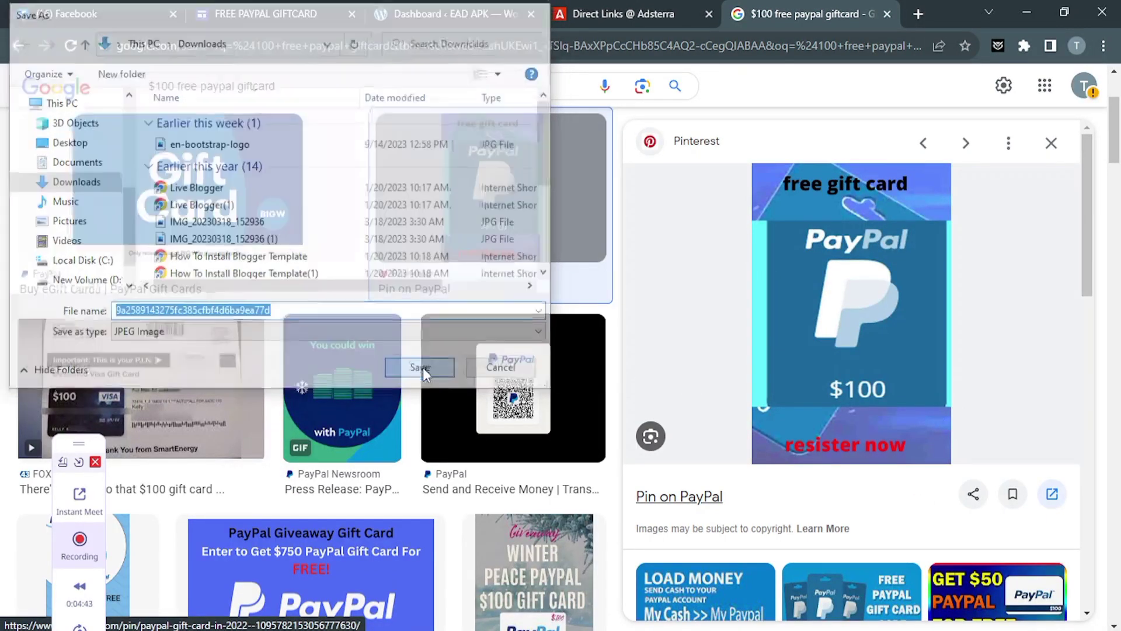
Step: Switch to the Google Sites editor, upload the saved $100 PayPal image below the banner and move it to the middle of the page
click(146, 13)
click(211, 7)
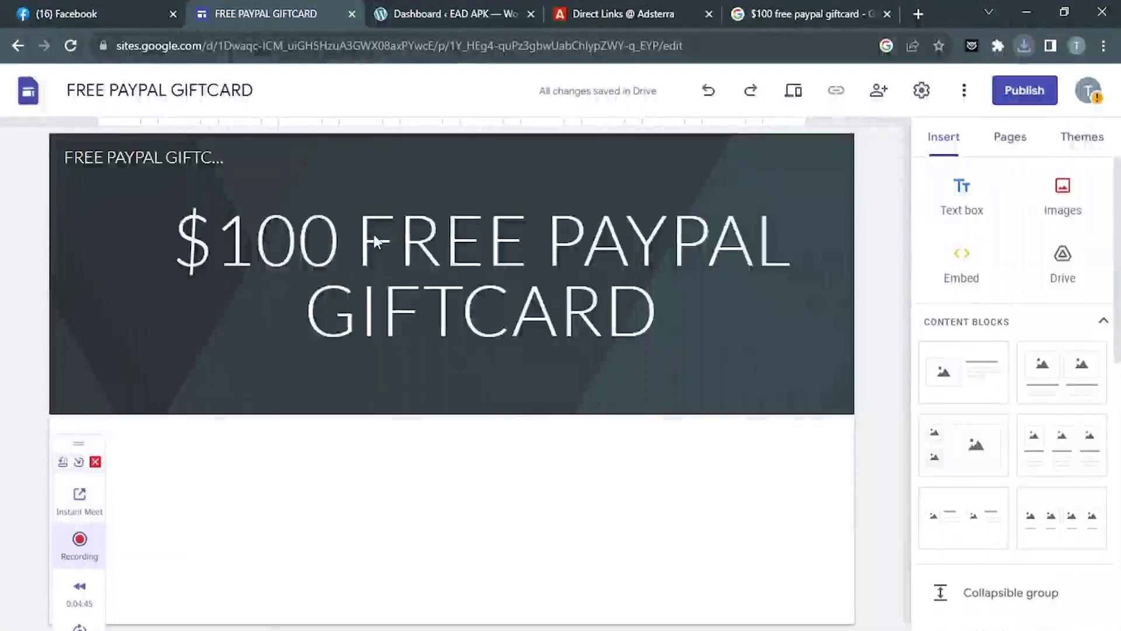
click(1035, 220)
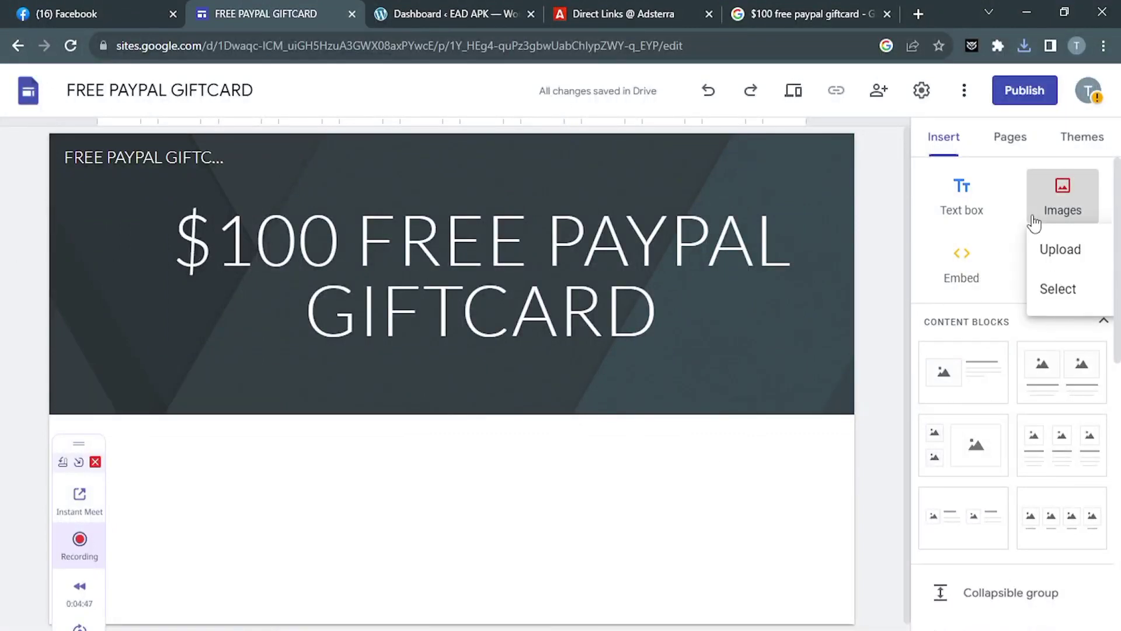
click(1037, 244)
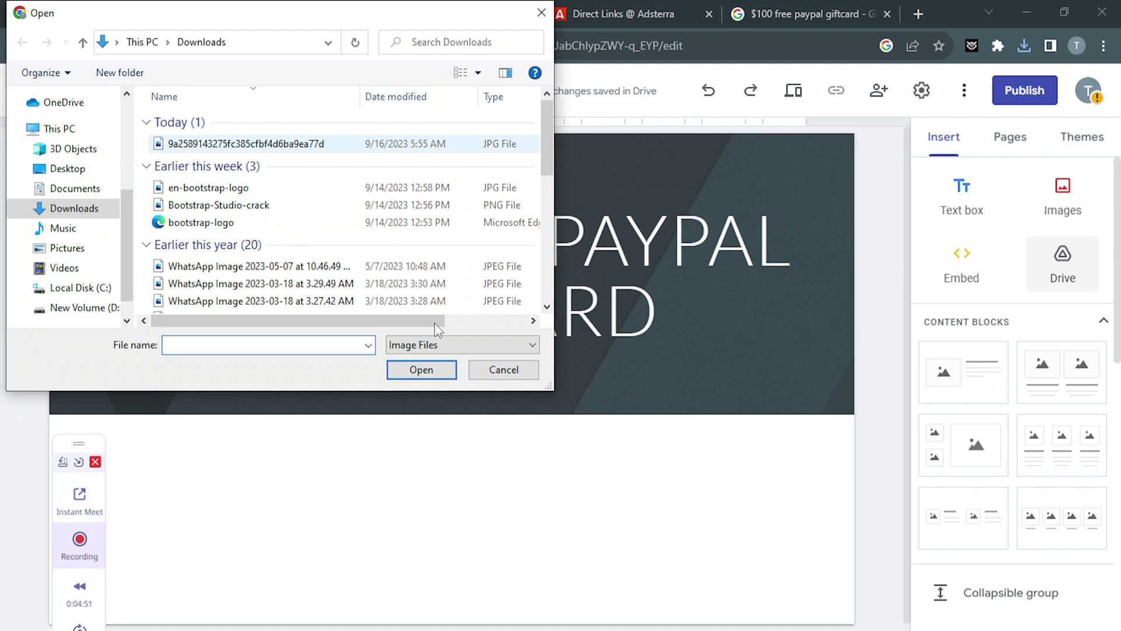
click(422, 369)
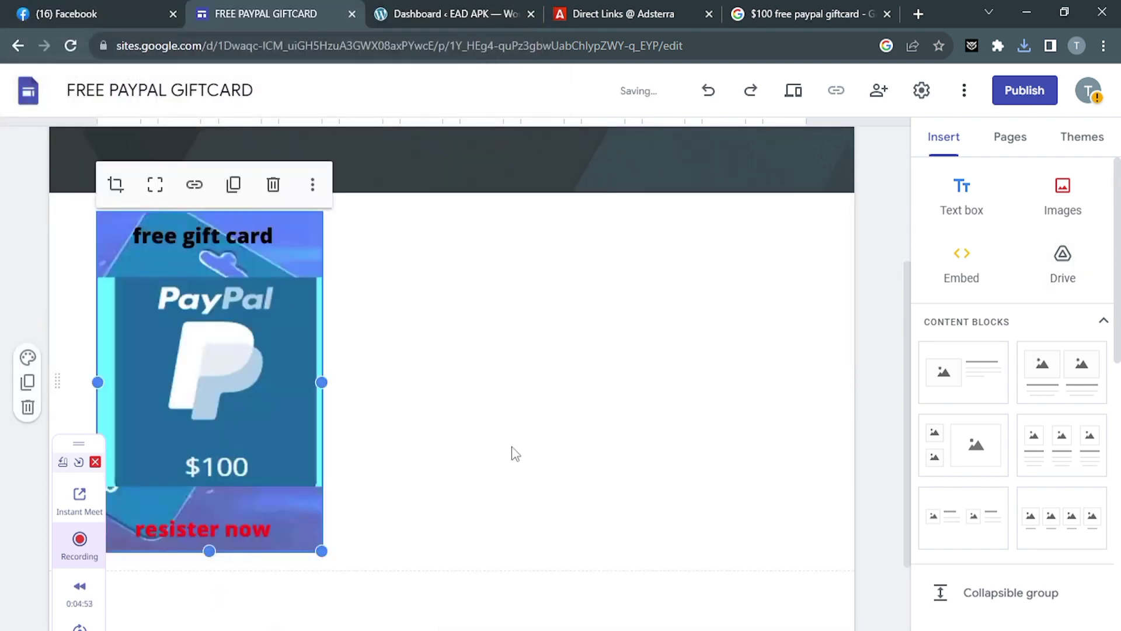
drag(233, 357, 469, 315)
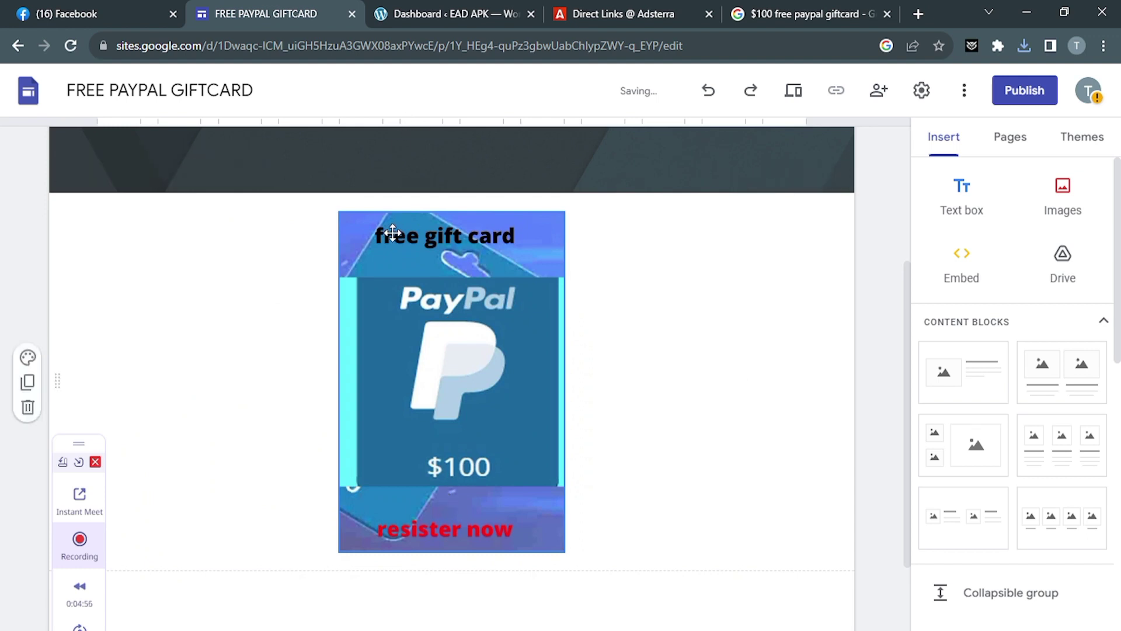
drag(366, 225, 427, 227)
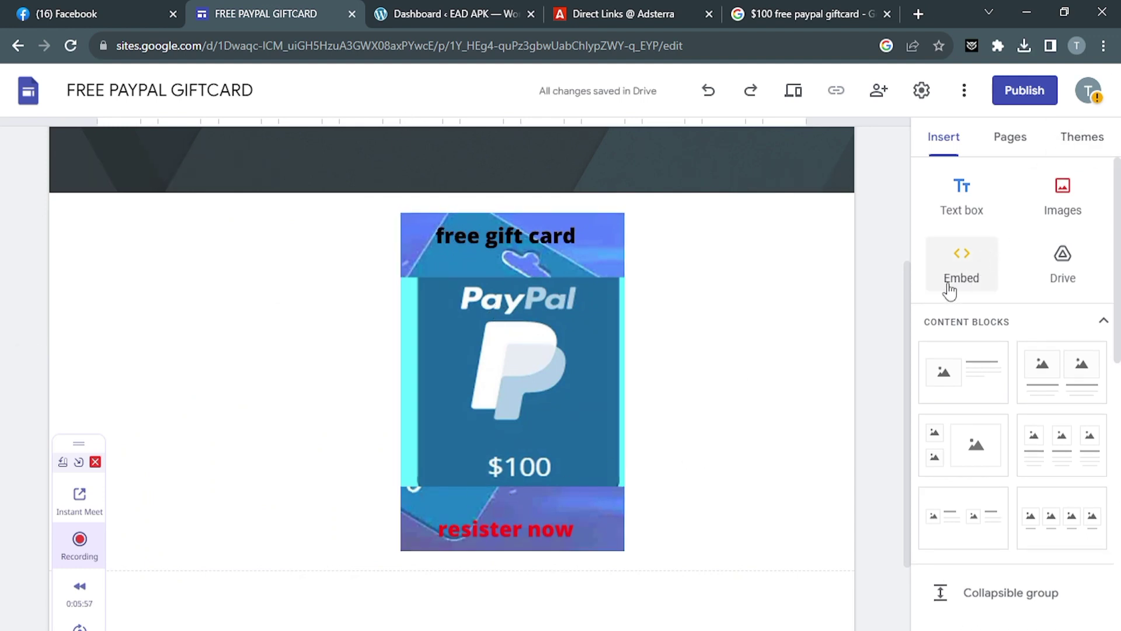
Step: Start inserting a button on the page and name it "CLICK HERE TO CLAIM"
mouse_move(907, 304)
mouse_down()
mouse_move(909, 283)
mouse_move(907, 321)
mouse_up()
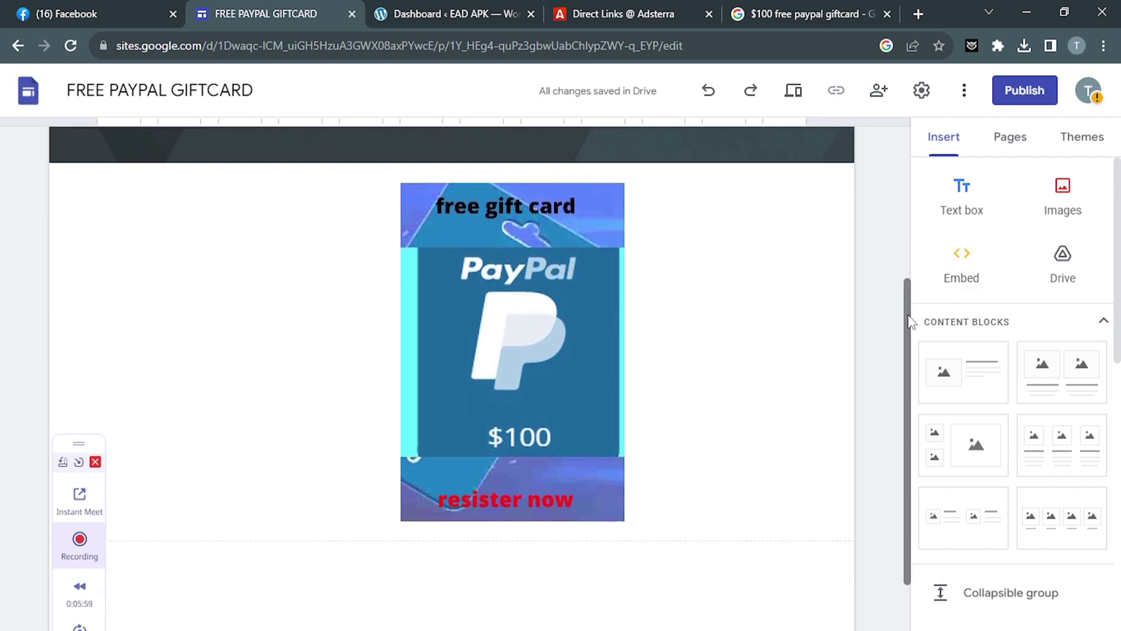
scroll(1115, 225, down, 1)
scroll(1115, 225, down, 5)
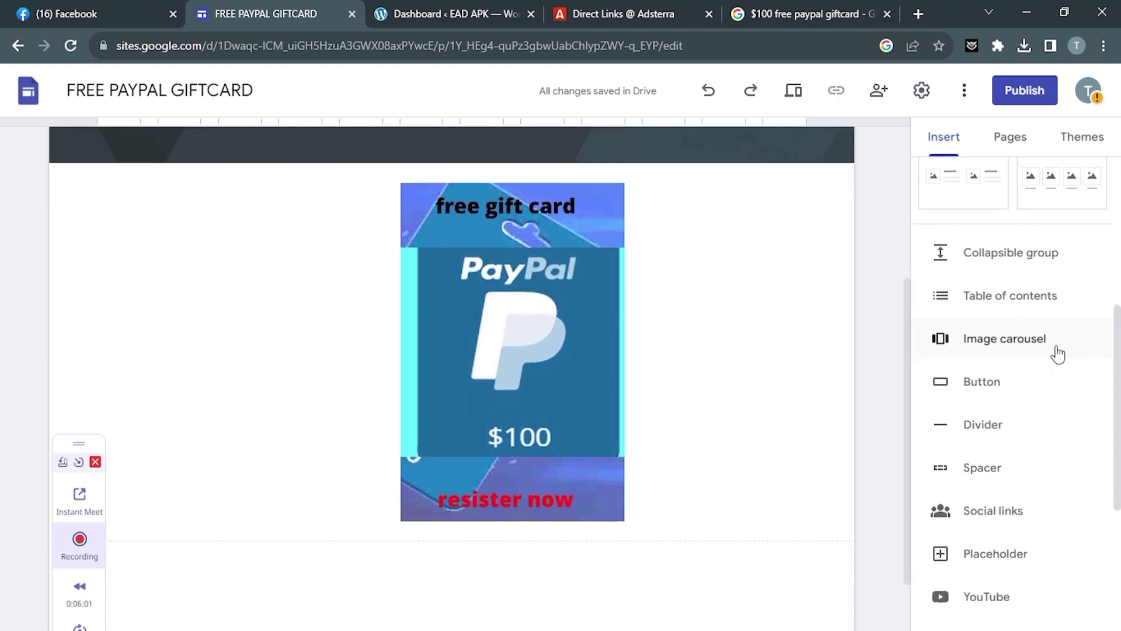
click(1037, 379)
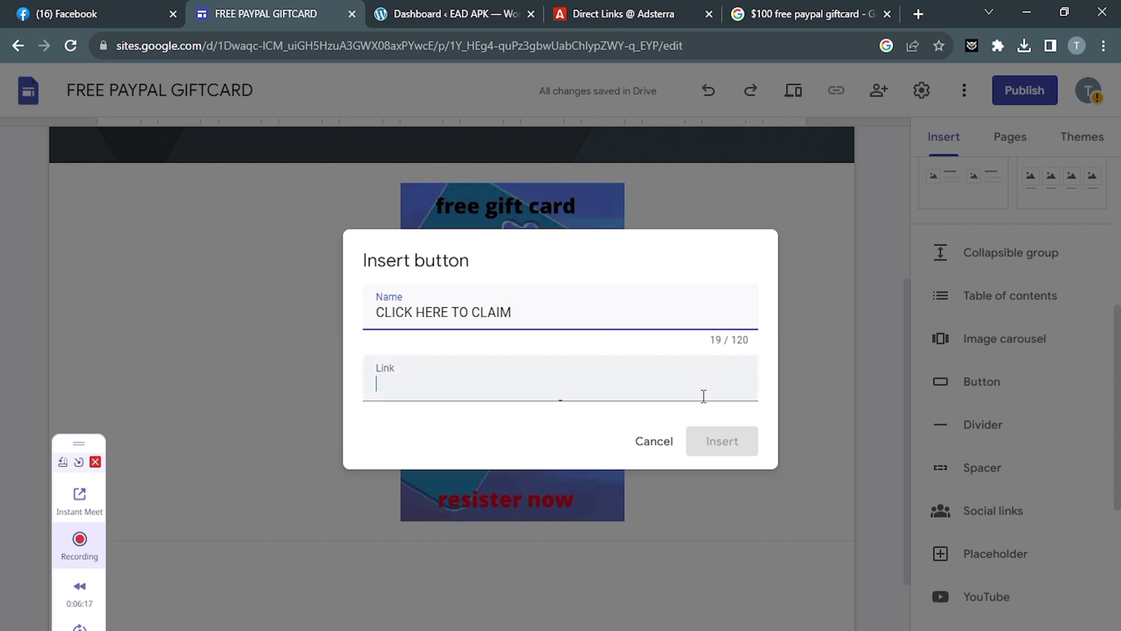
Step: Copy the DirectLink_1 address from Adsterra, paste it as the new button's link and insert the button
click(605, 15)
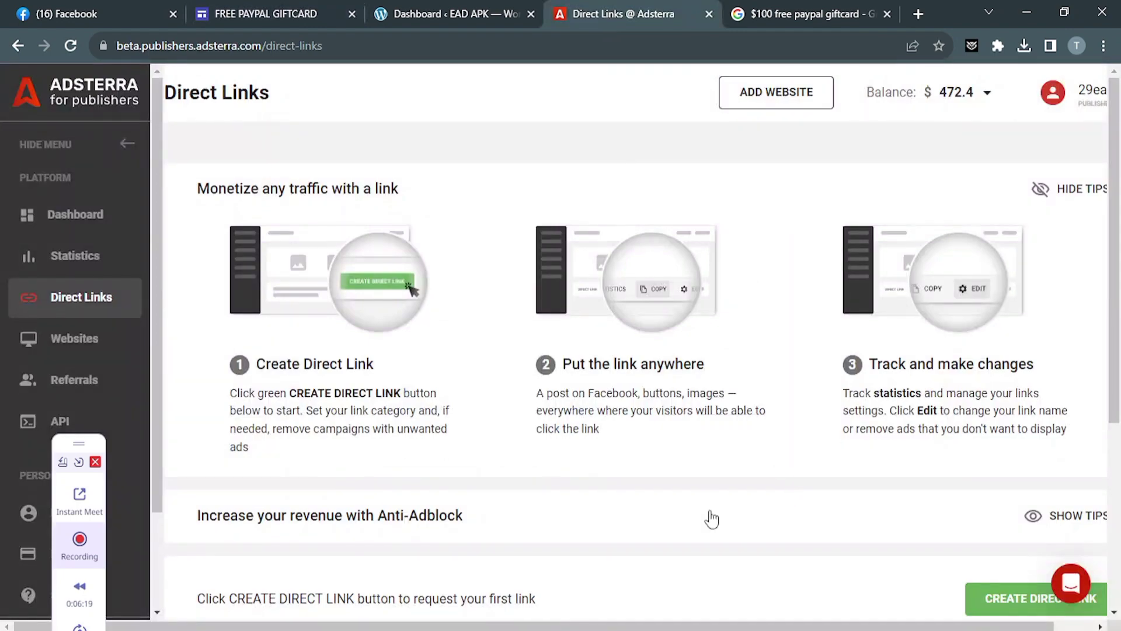
scroll(712, 518, down, 5)
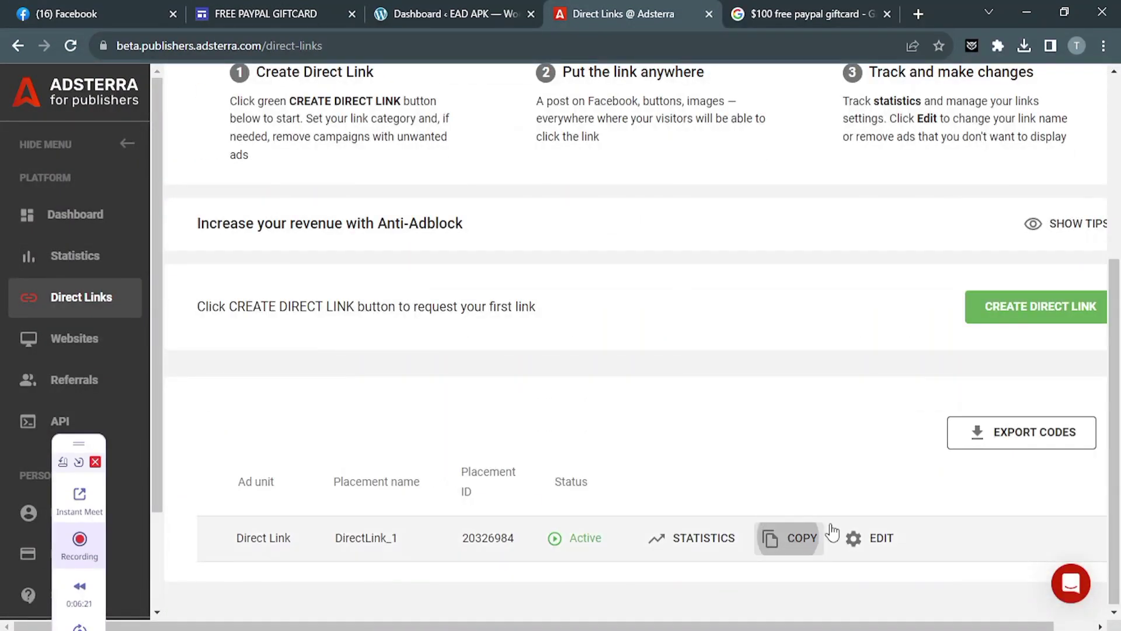
scroll(833, 531, up, 5)
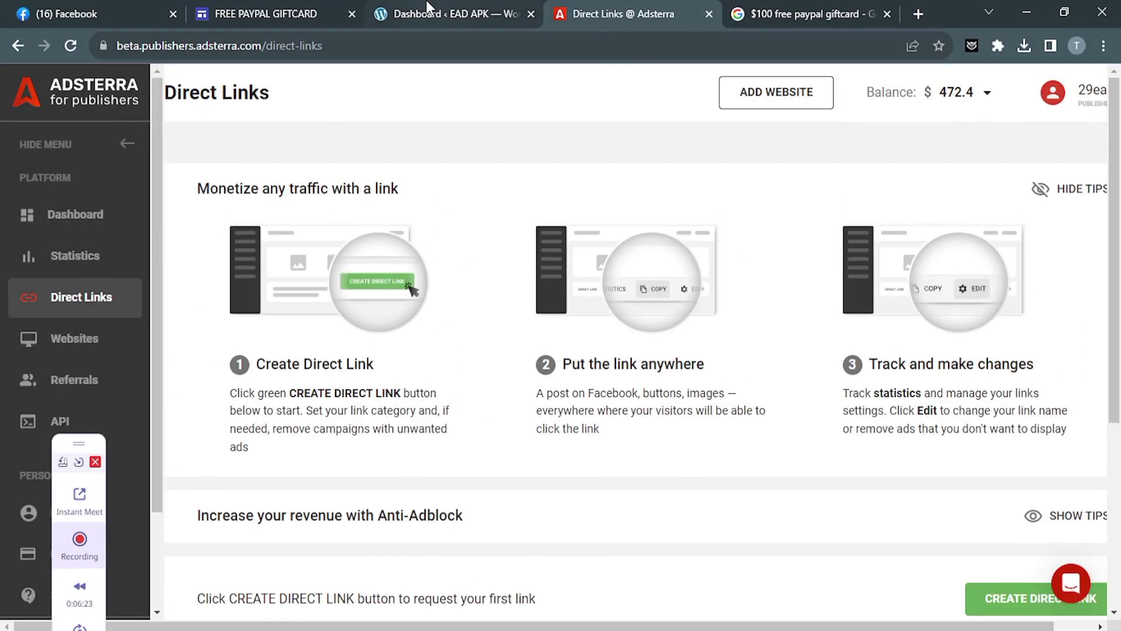
click(429, 7)
click(313, 11)
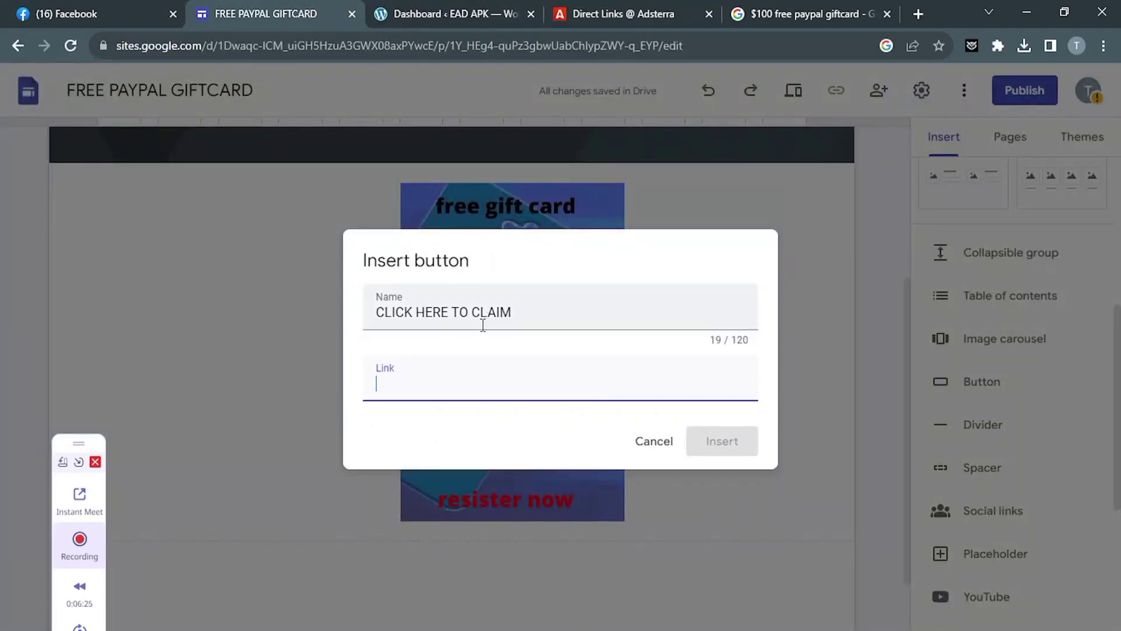
key(ctrl+v)
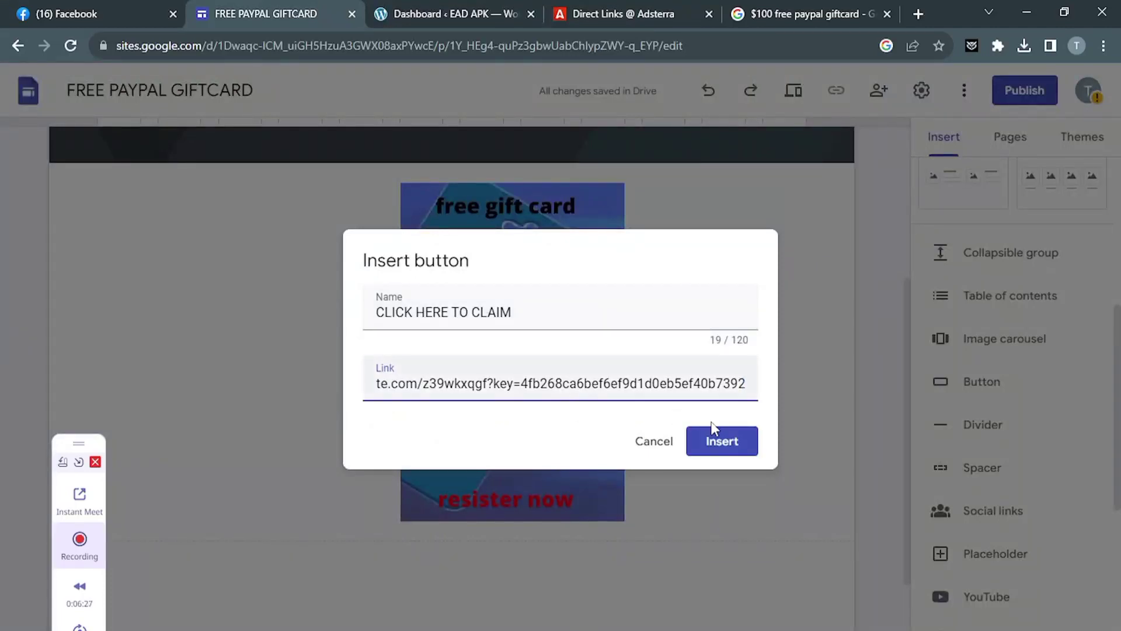
click(709, 439)
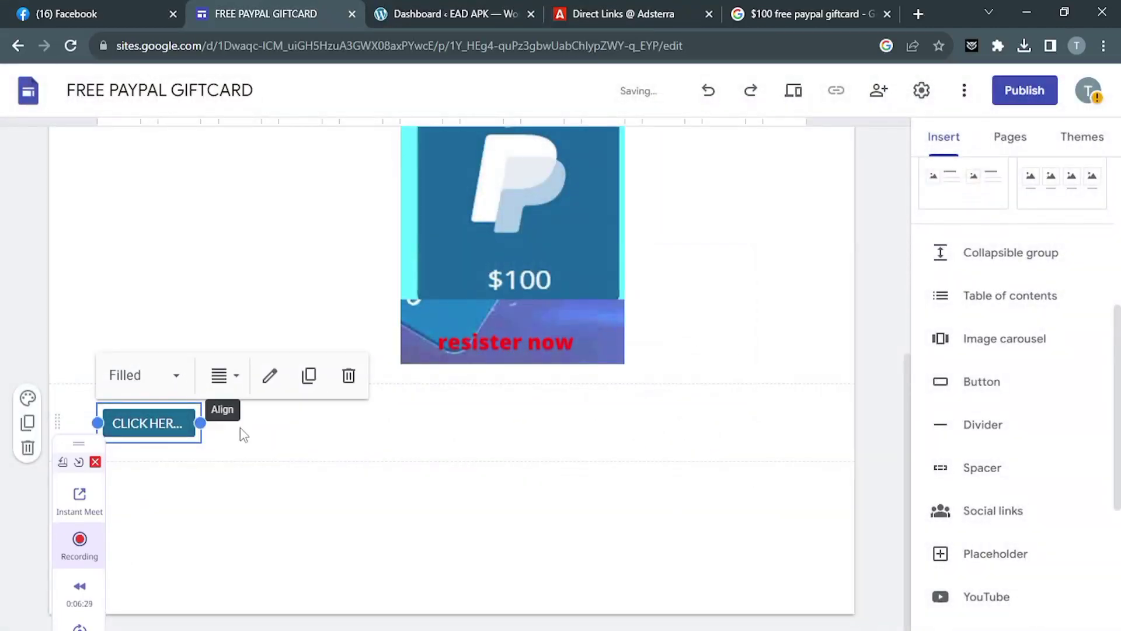
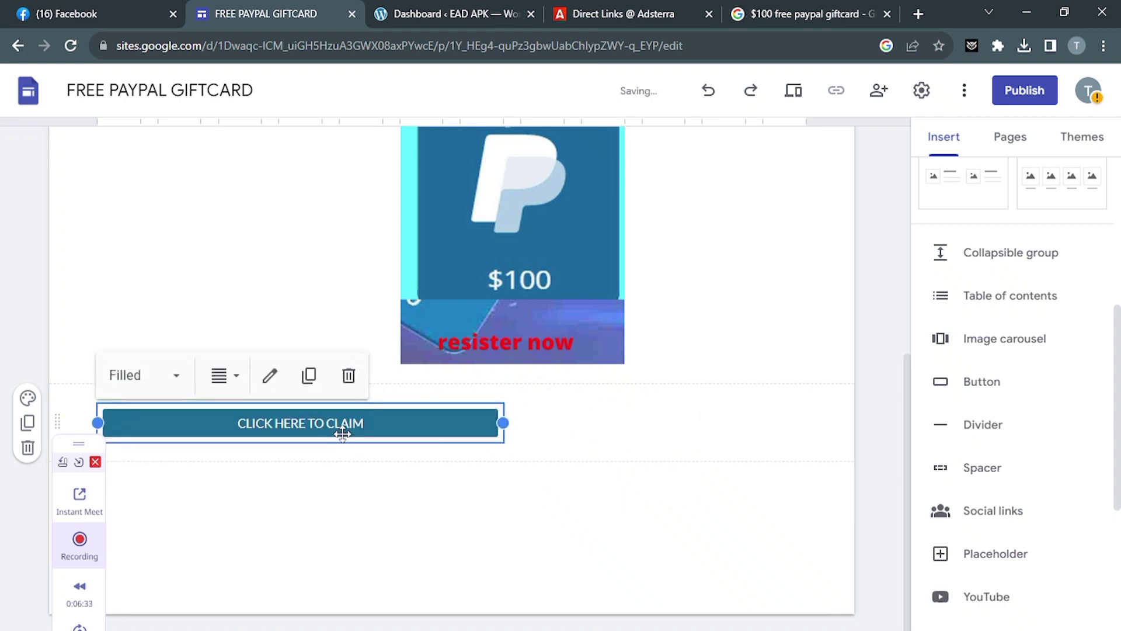
Step: Center the claim button beneath the PayPal image and rename it "CLICK HERE TO CLAIM #1"
drag(340, 426, 469, 423)
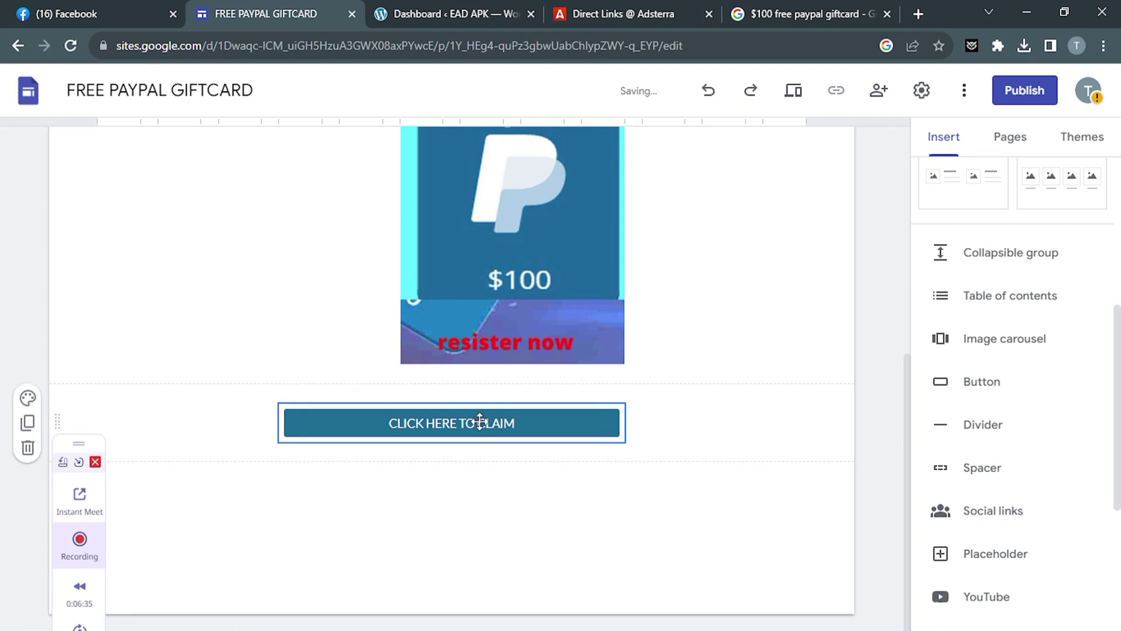
click(451, 377)
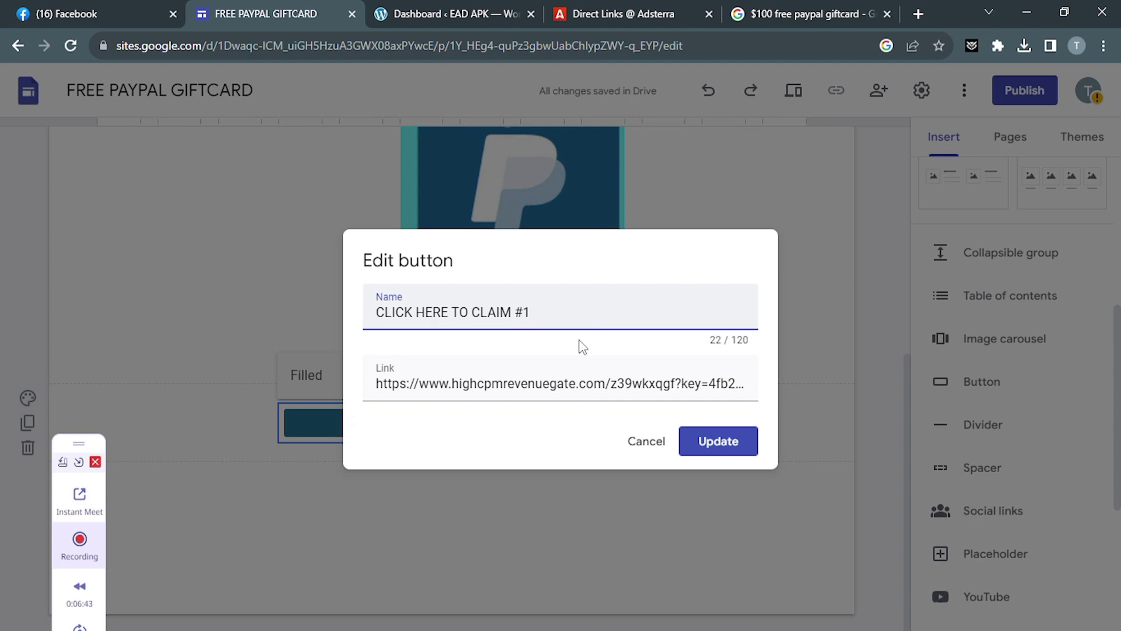
drag(547, 313, 369, 315)
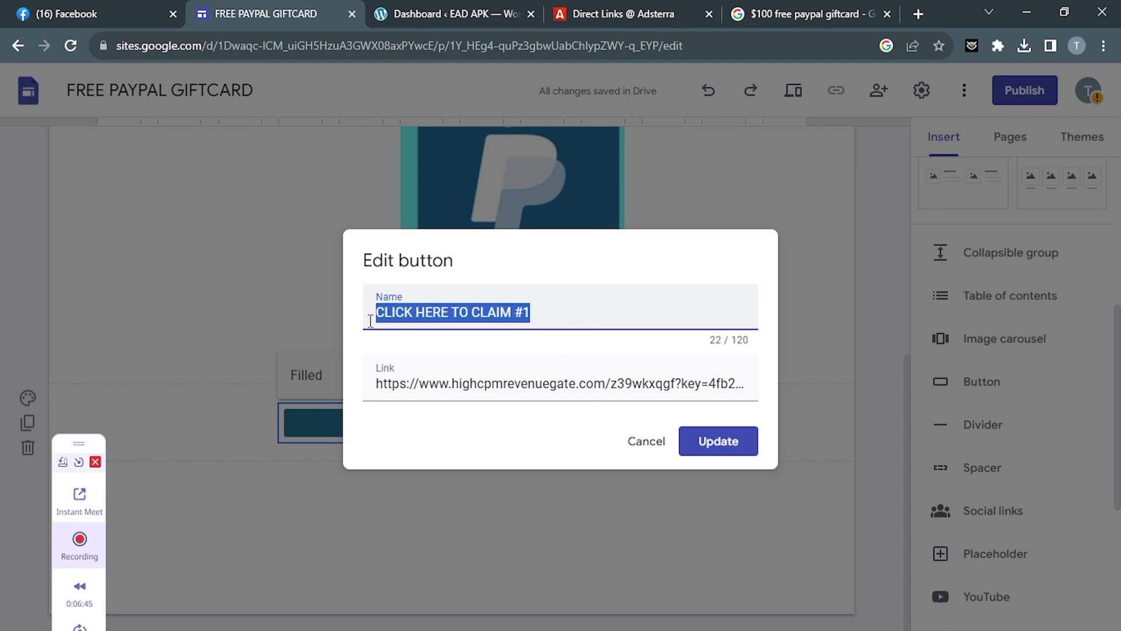
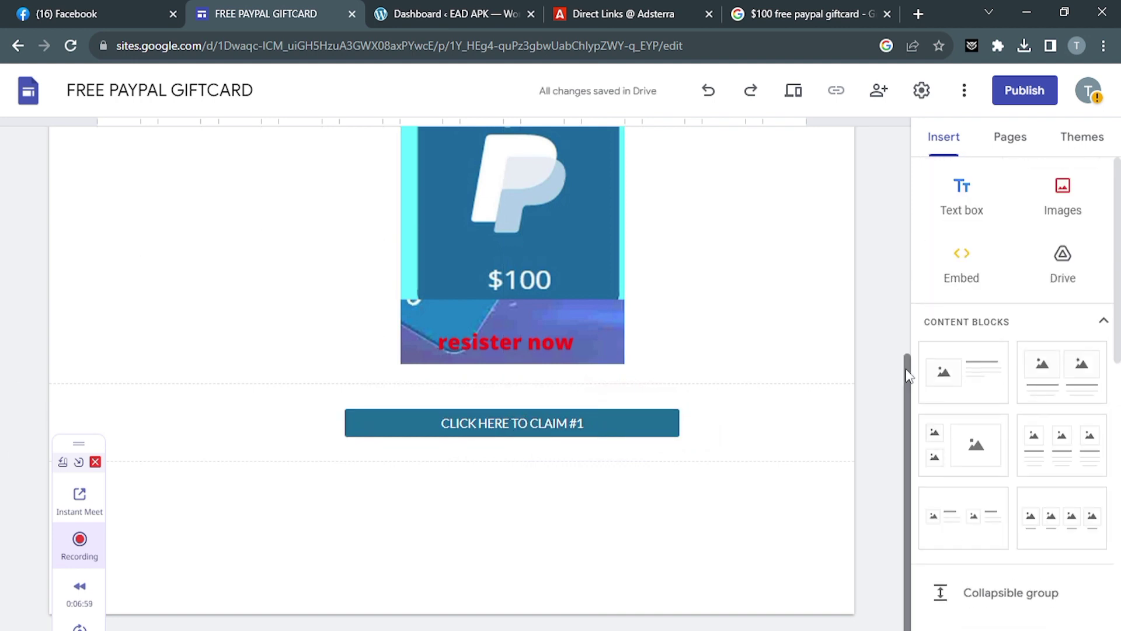
Step: Try to move the claim button into the banner and reposition it under the page title
scroll(908, 376, up, 5)
scroll(513, 433, down, 3)
click(506, 513)
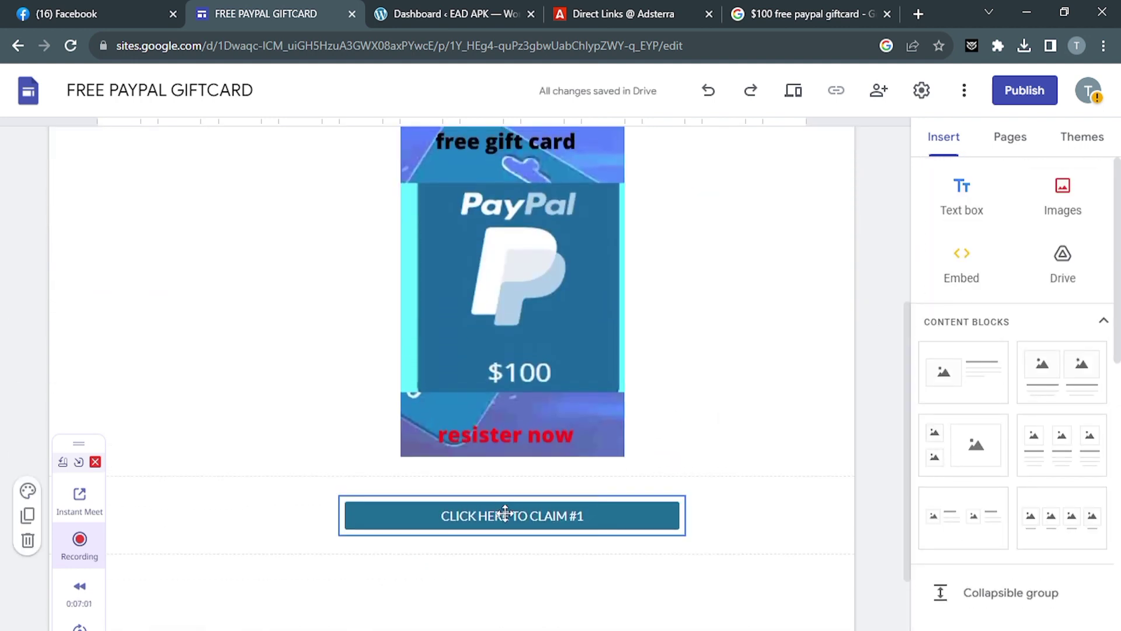
drag(506, 513, 443, 384)
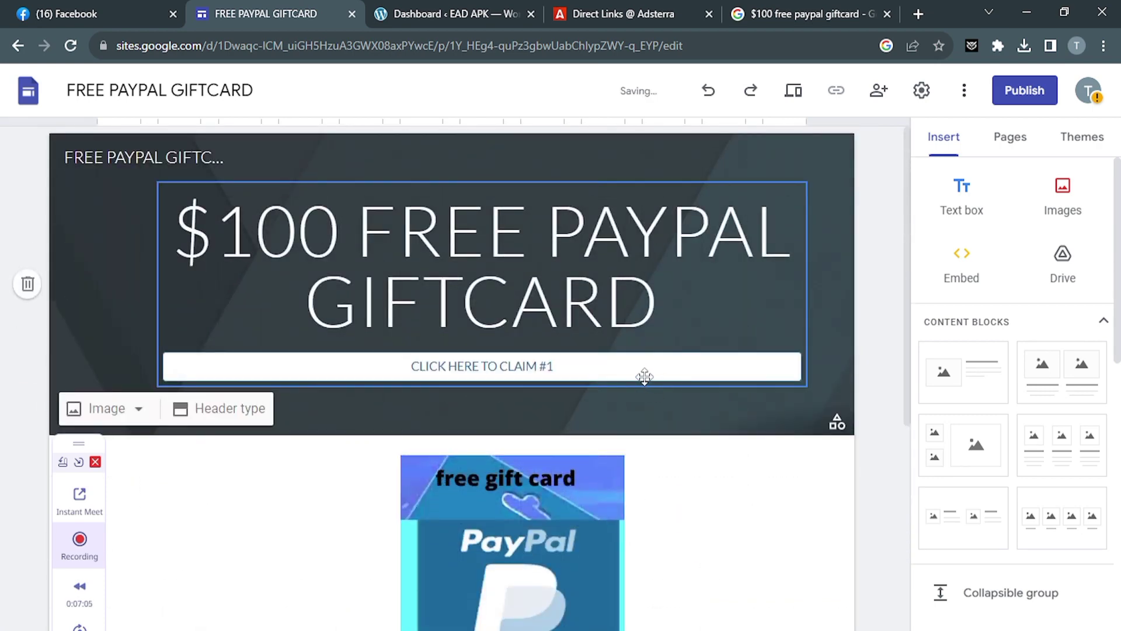
drag(645, 376, 528, 345)
click(549, 368)
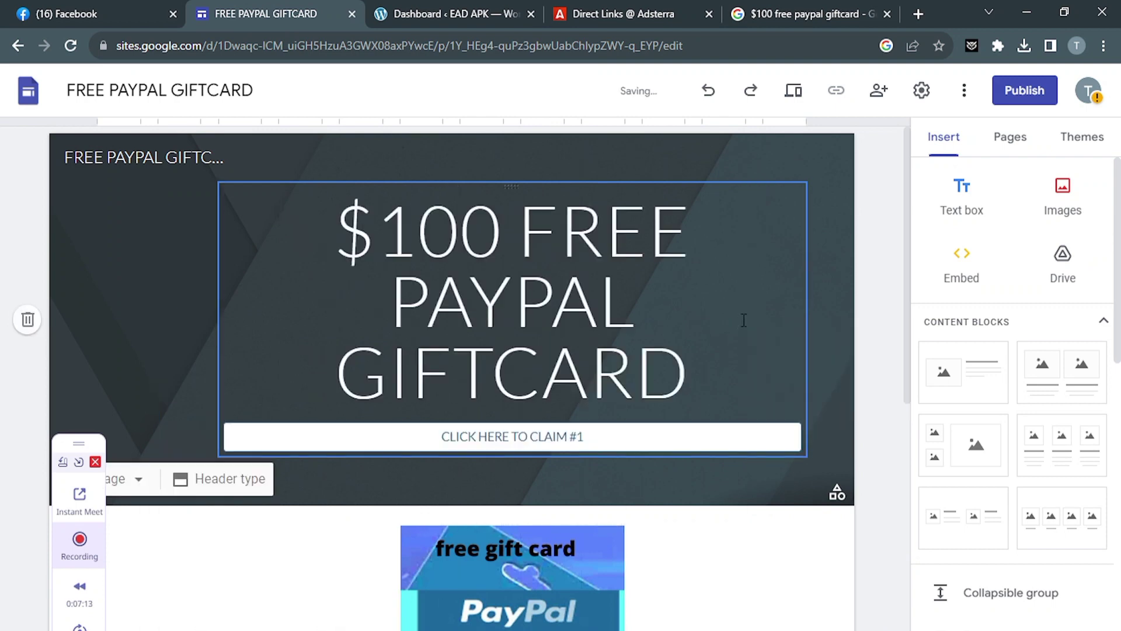
Step: Undo the banner resizing and the claim button's move into the banner
click(706, 99)
click(707, 99)
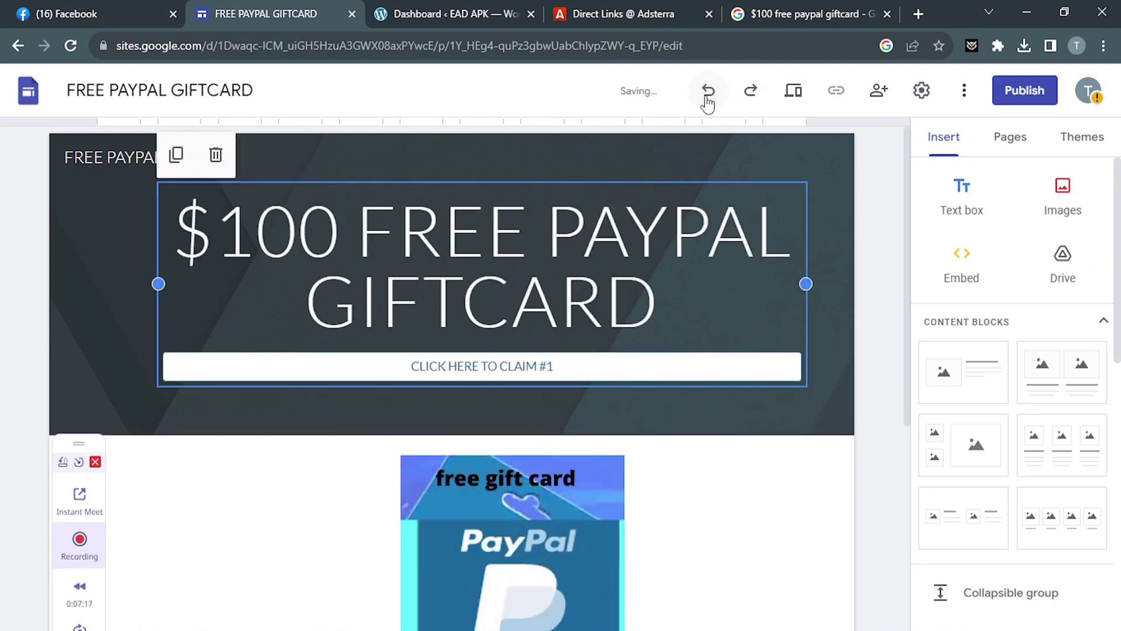
click(708, 98)
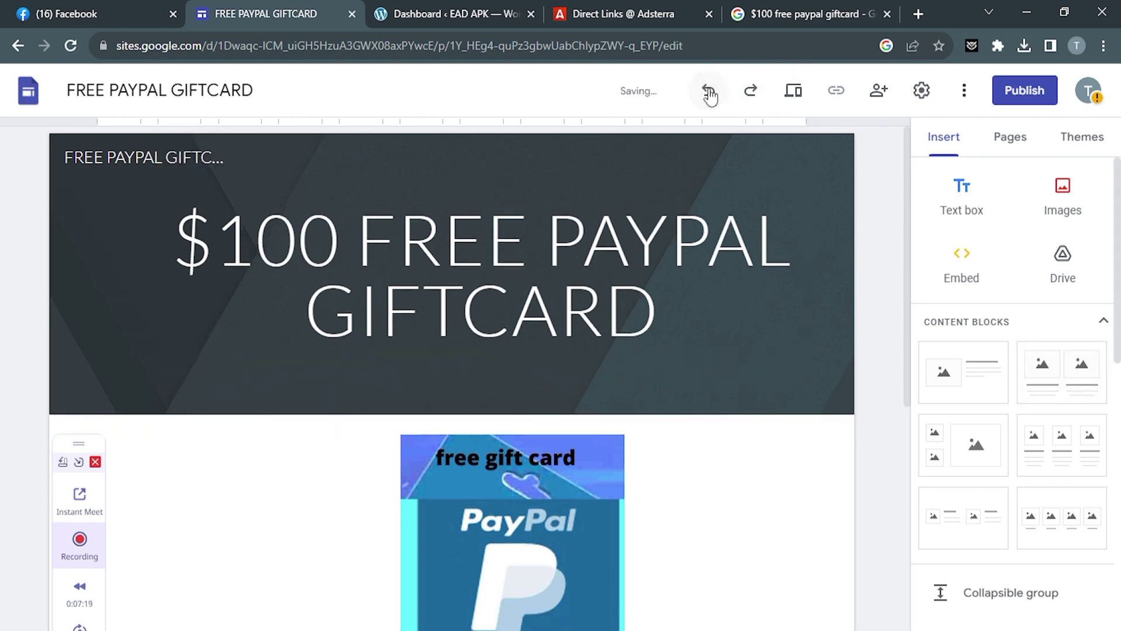
Step: Undo one more layout change and place the claim button centered between the banner and the PayPal image
click(708, 95)
drag(613, 431, 480, 428)
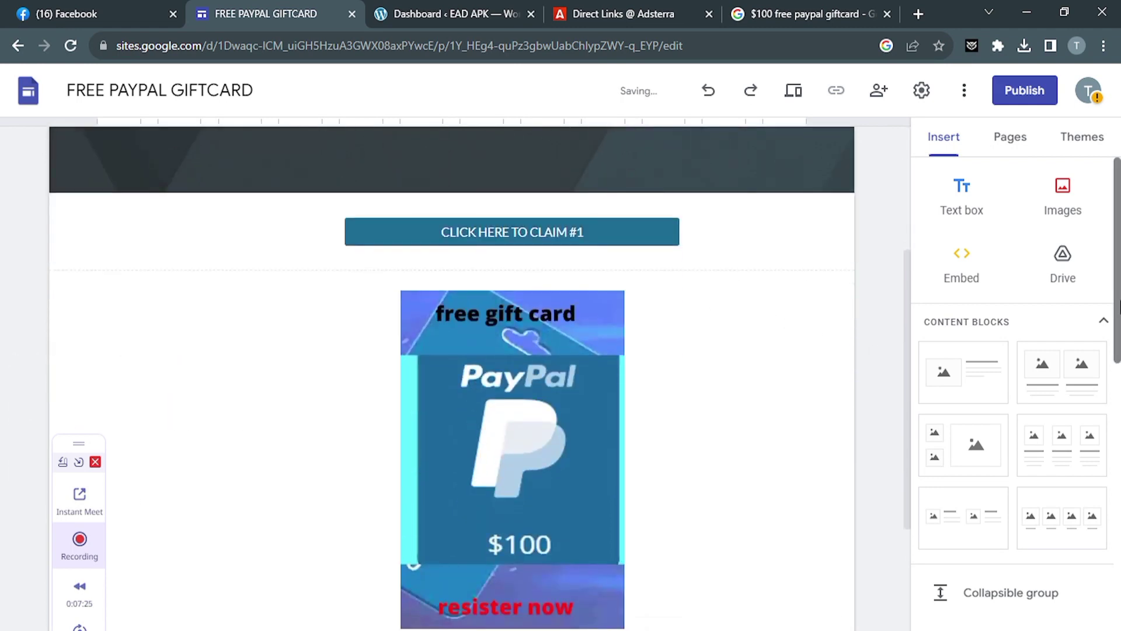
Step: Start inserting a second button and name it "CLICK HERE TO CLAIM #2"
scroll(1010, 351, down, 2)
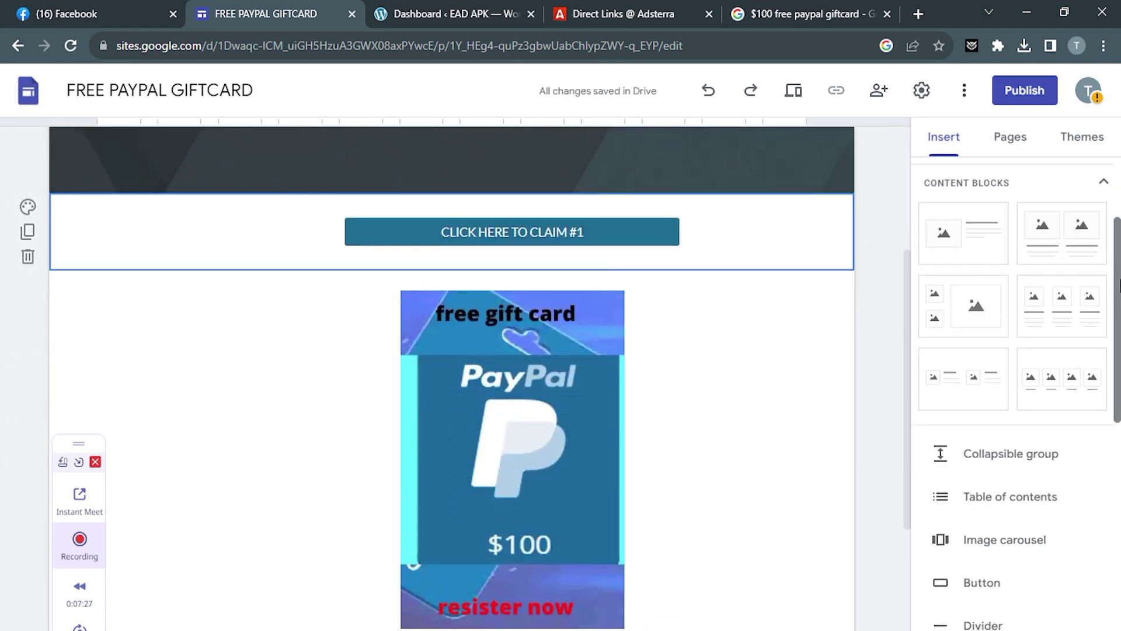
drag(1116, 332, 1118, 368)
scroll(1116, 368, down, 3)
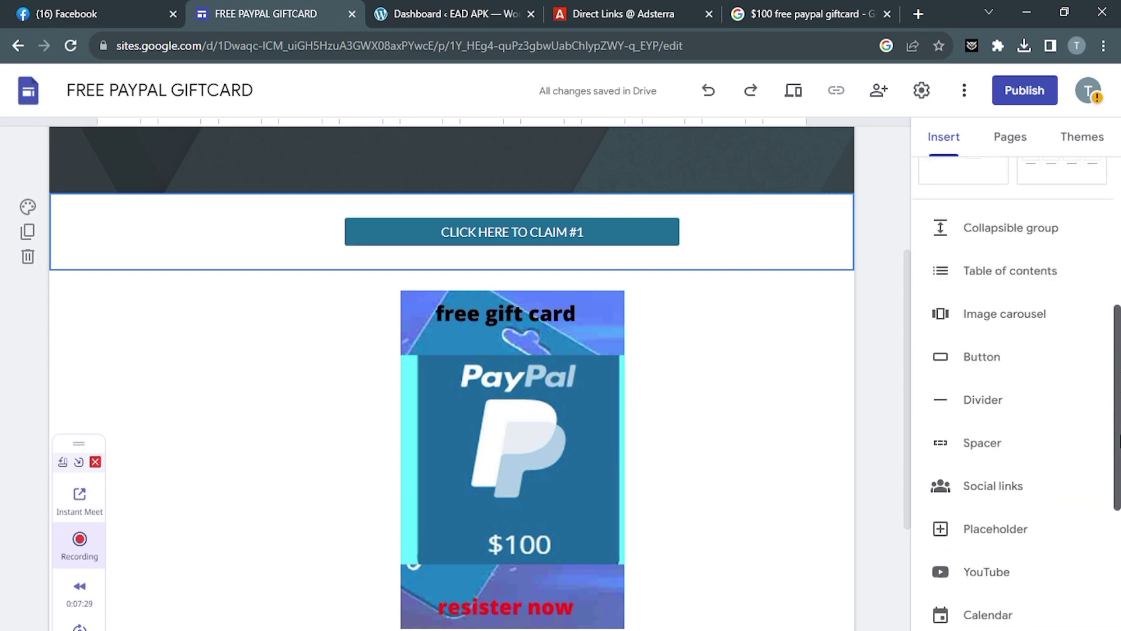
click(1031, 343)
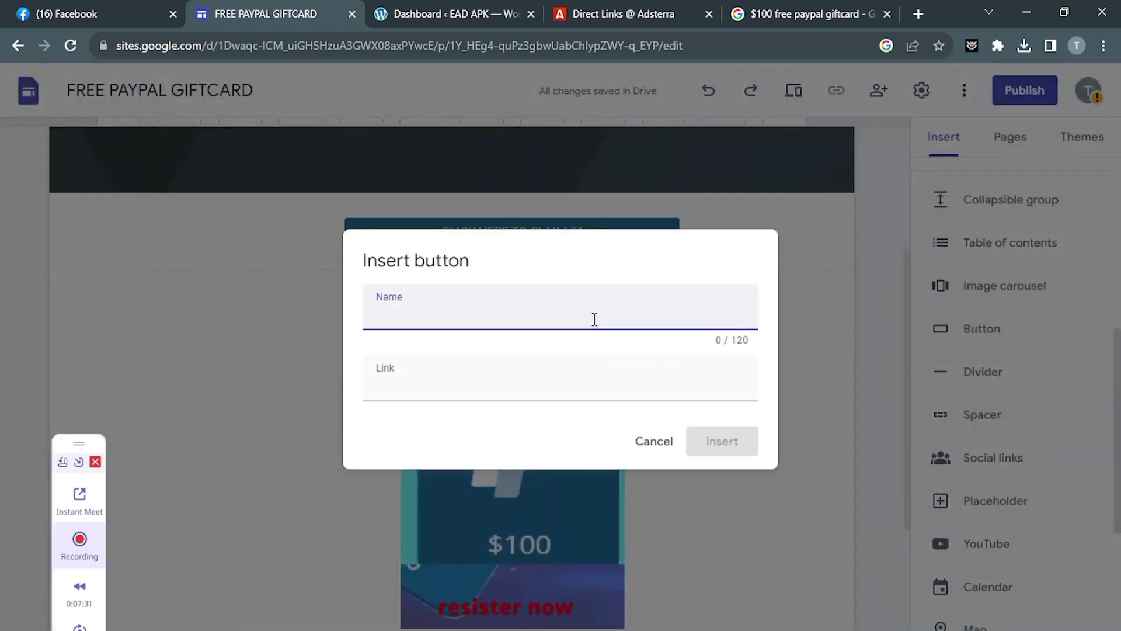
text(CLICK HERE TO CLAIM #1)
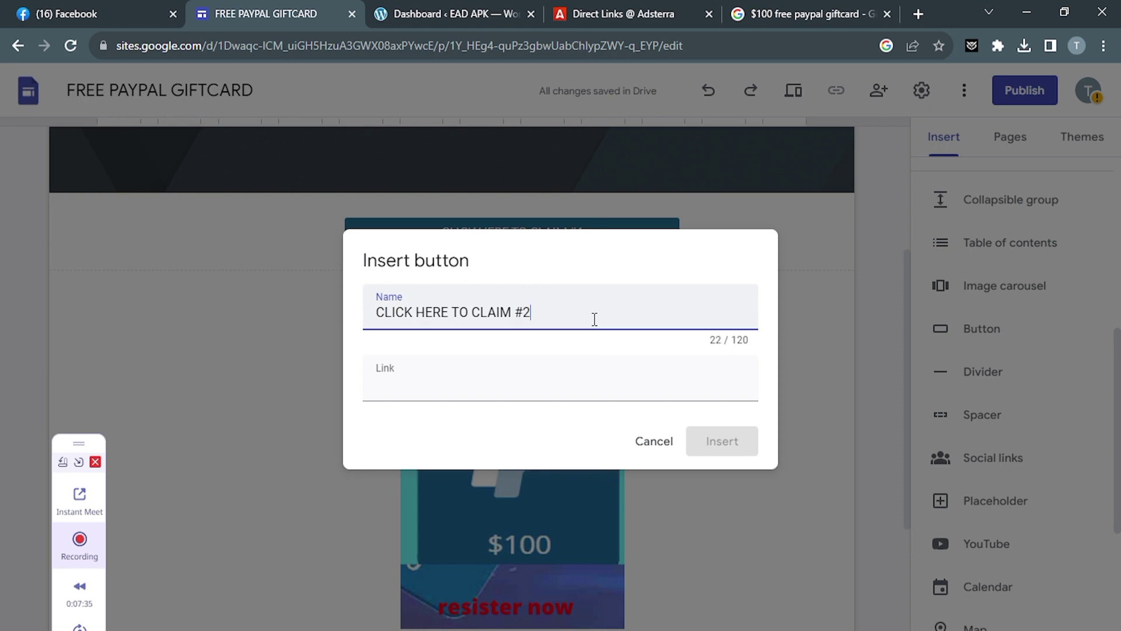
Step: Copy the DirectLink_1 address from Adsterra, set it as the second claim button's link and insert the button
click(641, 8)
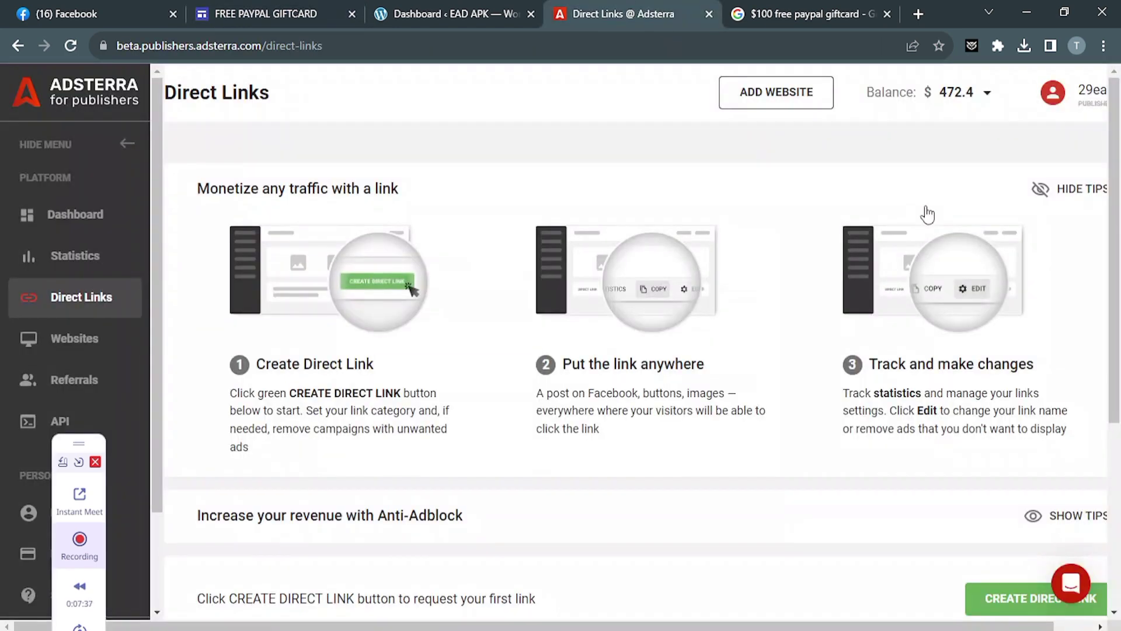
scroll(927, 214, down, 5)
click(790, 565)
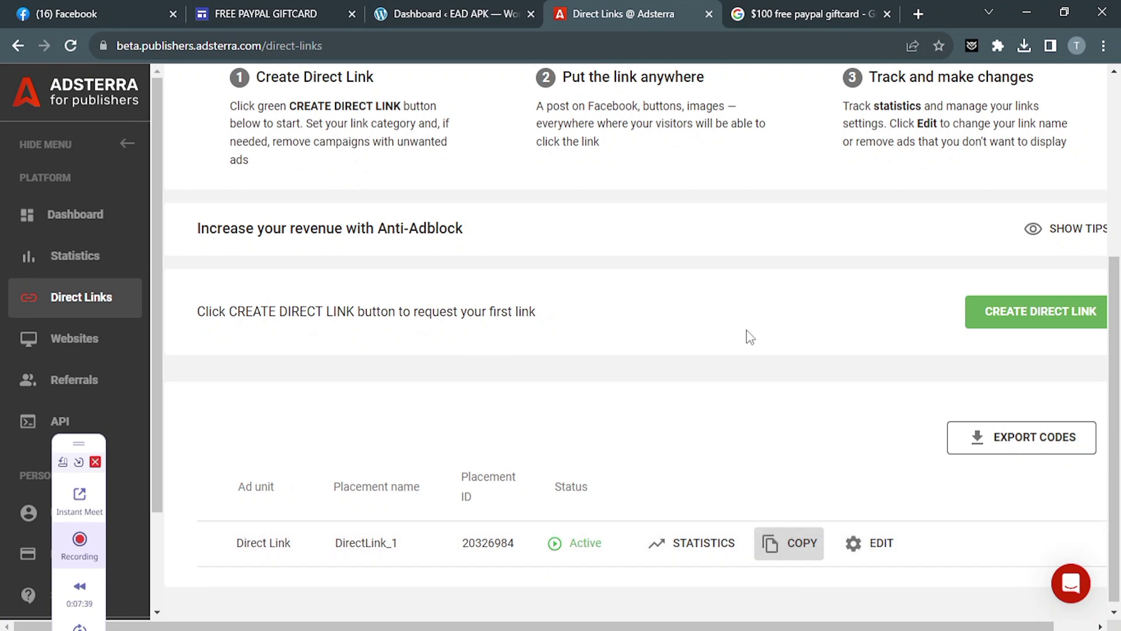
click(295, 7)
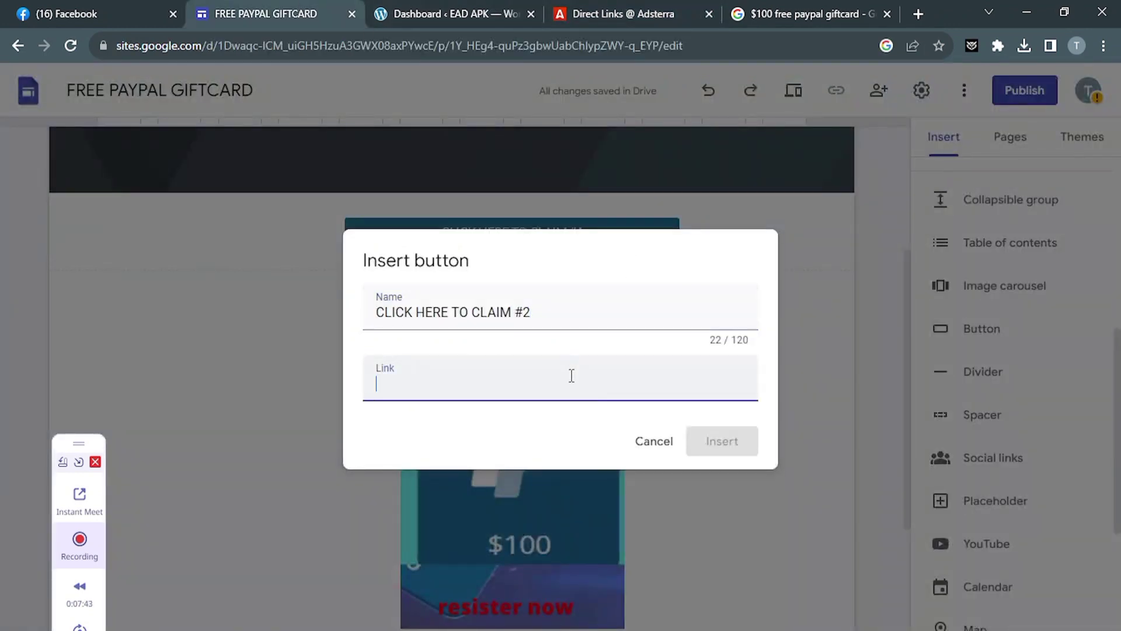
key(ctrl+v)
triple_click(509, 304)
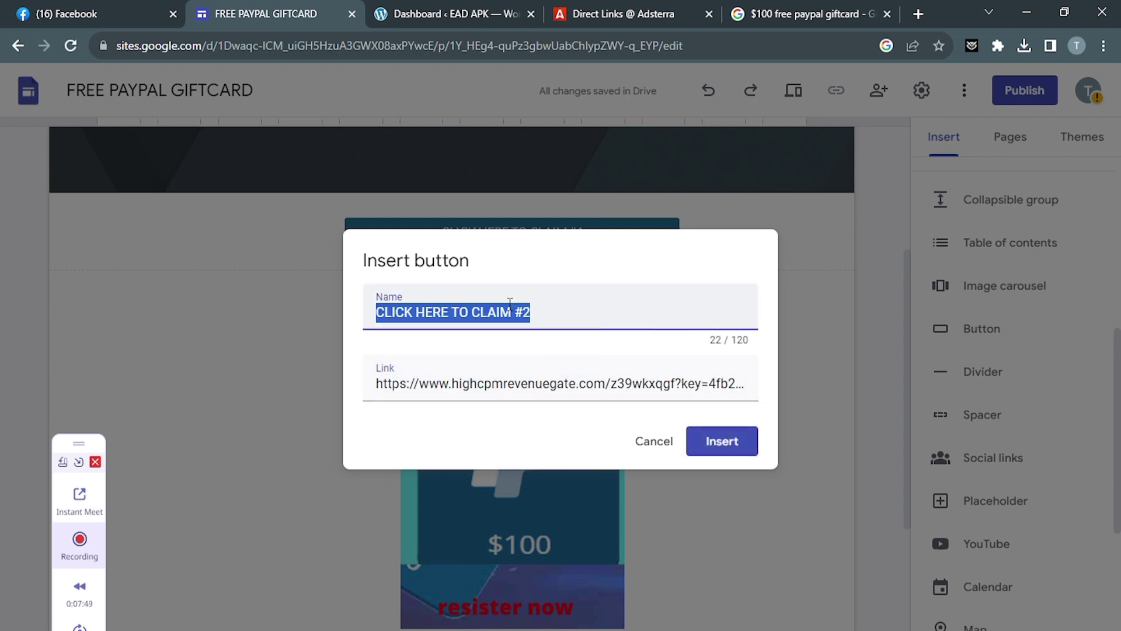
click(722, 441)
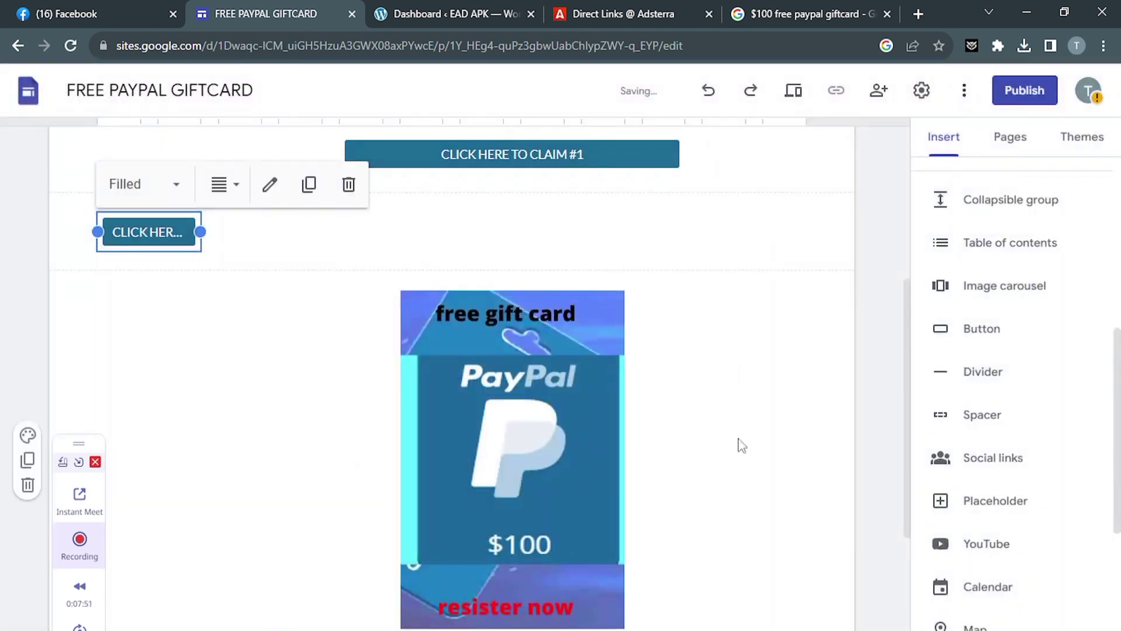
Step: Widen the "CLICK HERE TO CLAIM #2" button to match the first one and stack it centered directly beneath it
drag(200, 232, 445, 232)
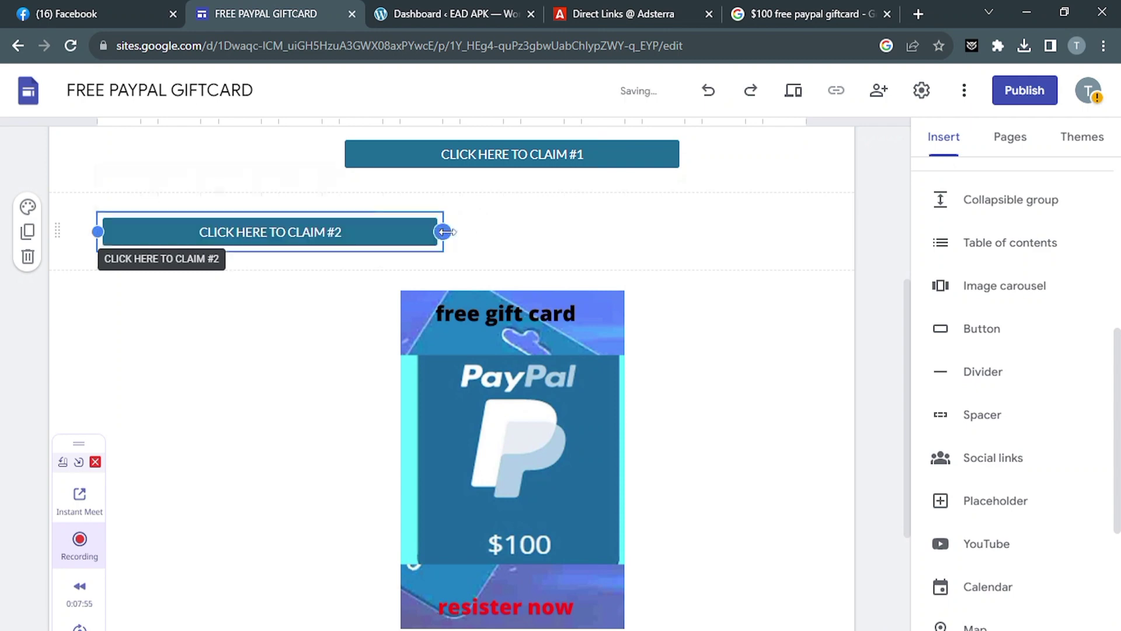
drag(332, 231, 480, 188)
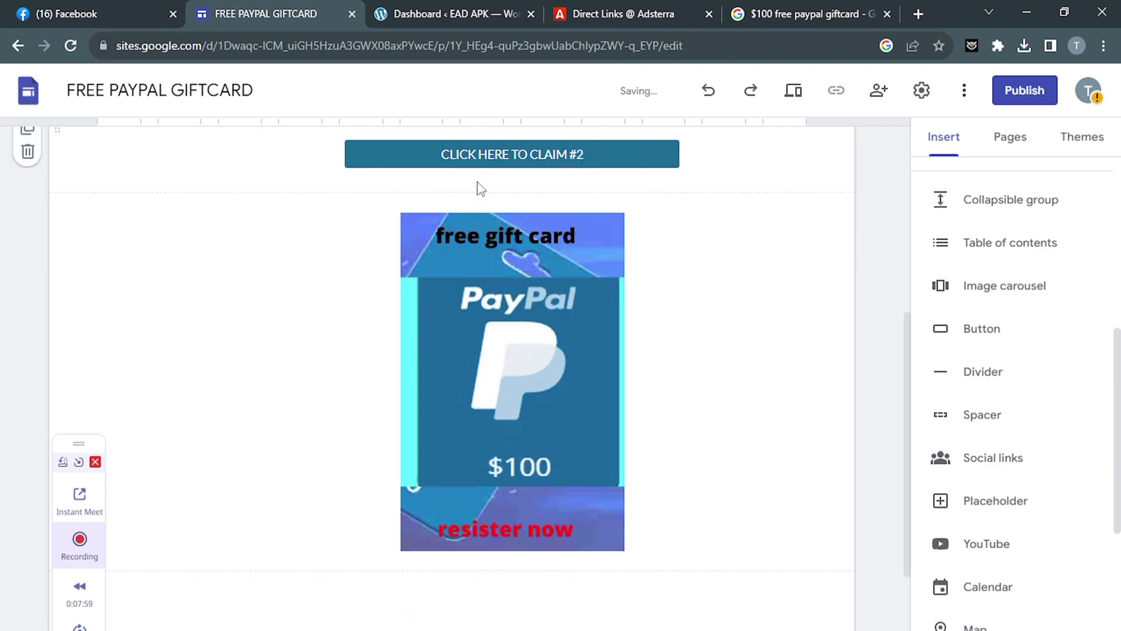
drag(909, 370, 908, 301)
Step: Duplicate the pair of claim buttons and rename the copy's upper button "CLICK HERE TO CLAIM #3"
click(610, 345)
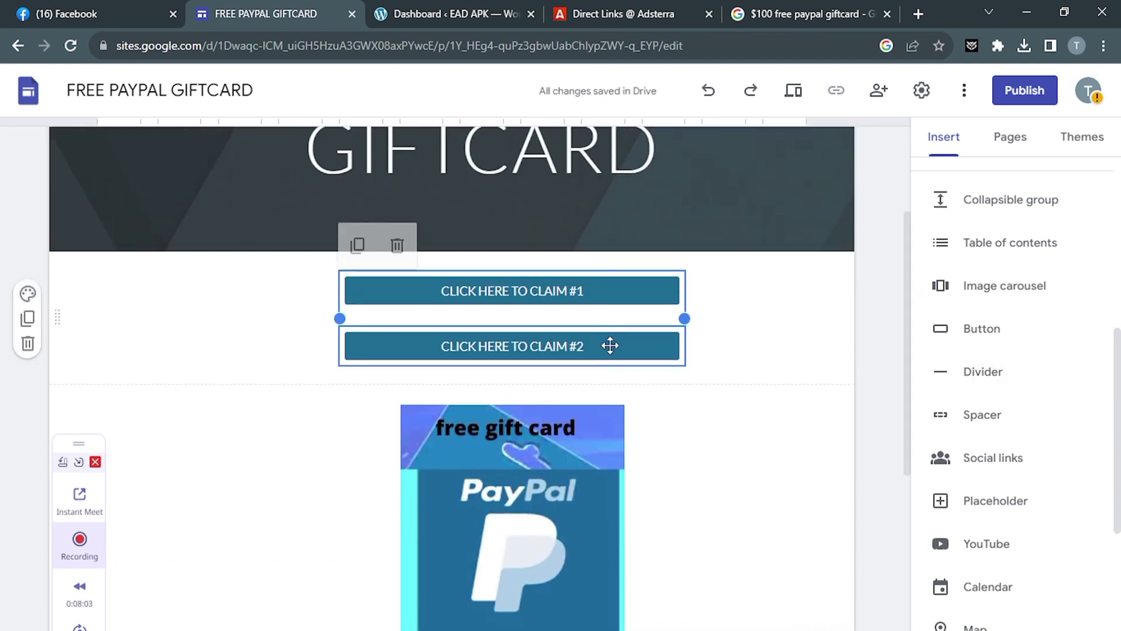
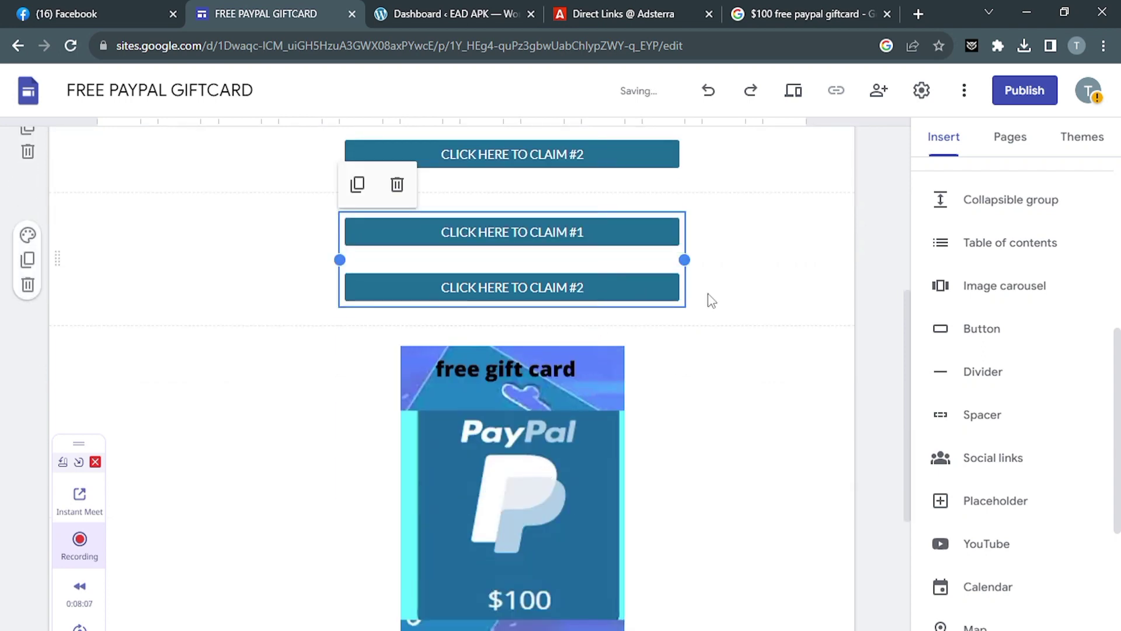
click(596, 234)
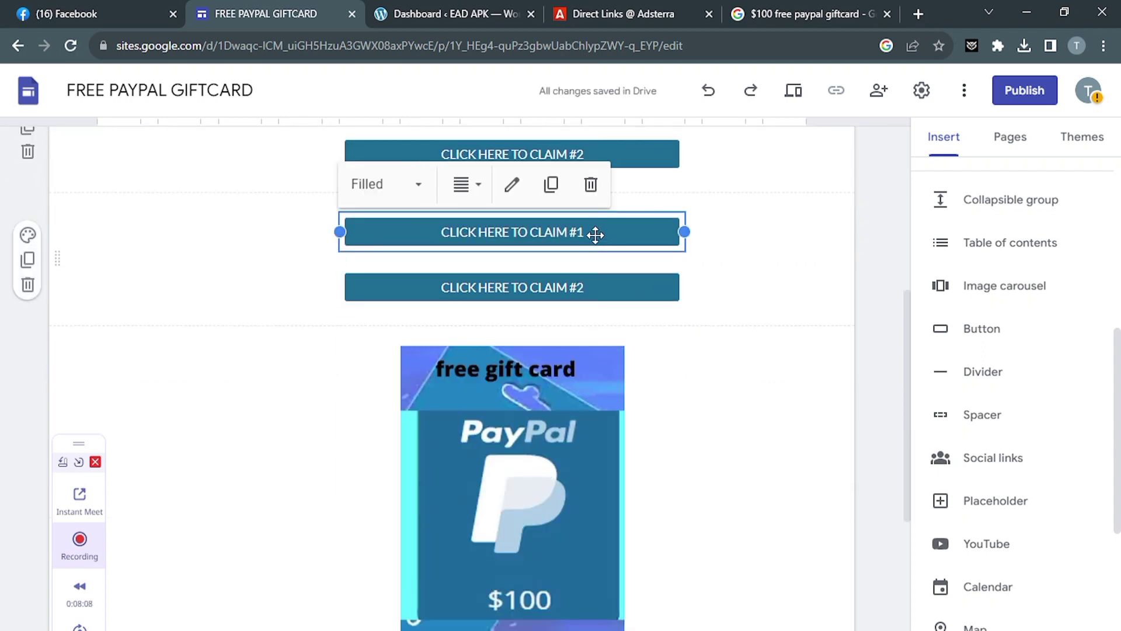
click(512, 184)
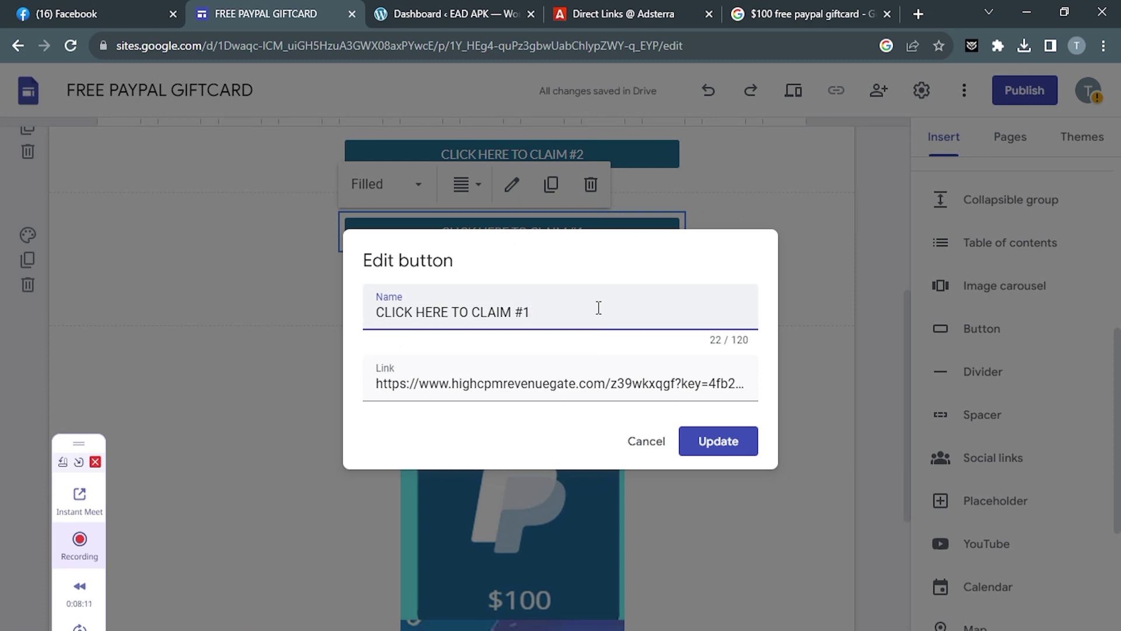
click(718, 441)
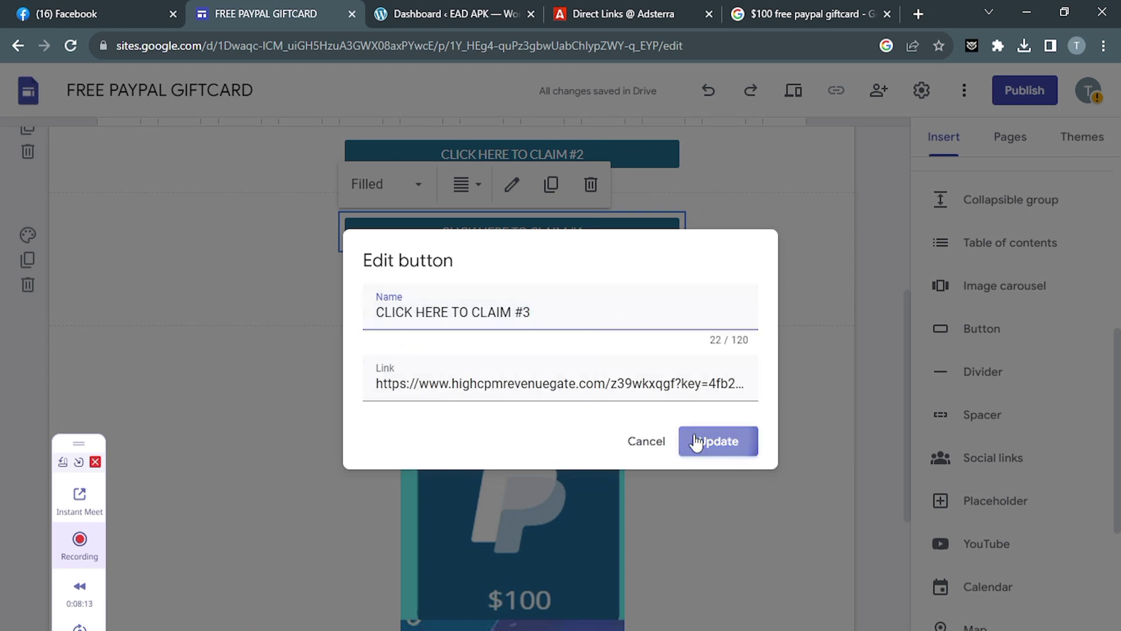
Step: Rename the lower button of the duplicated pair "CLICK HERE TO CLAIM #4"
click(601, 291)
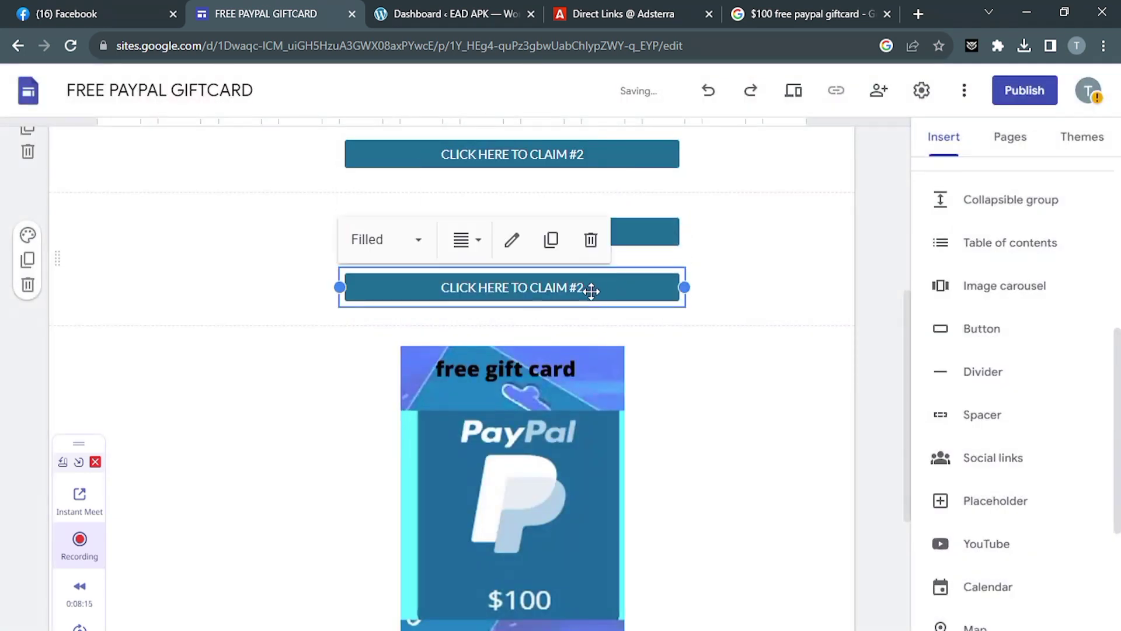
click(512, 240)
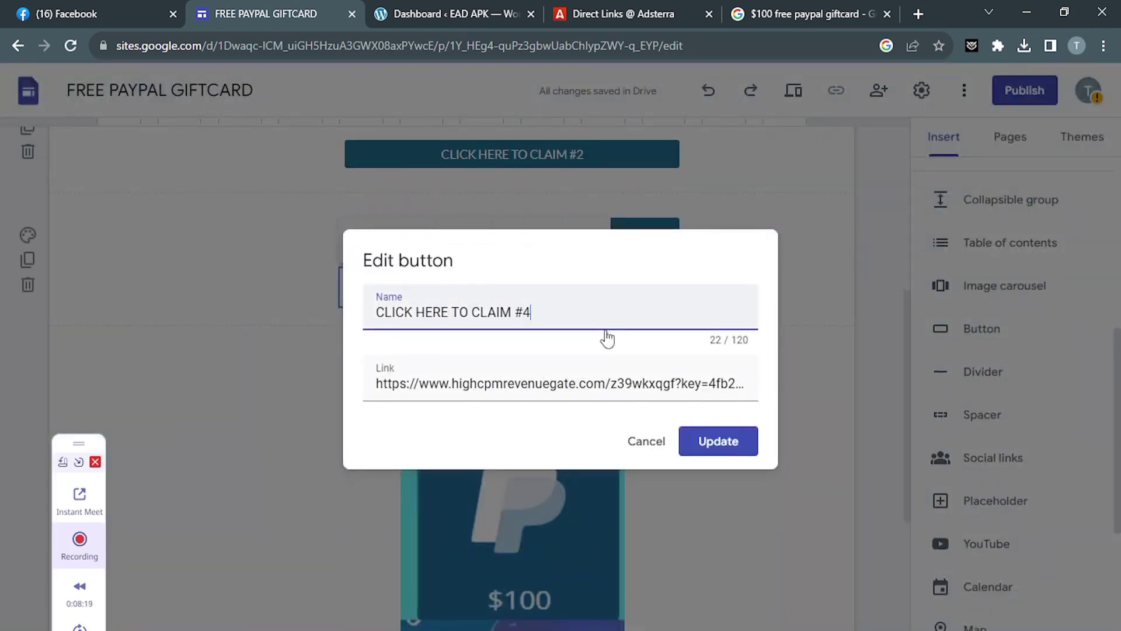
click(711, 441)
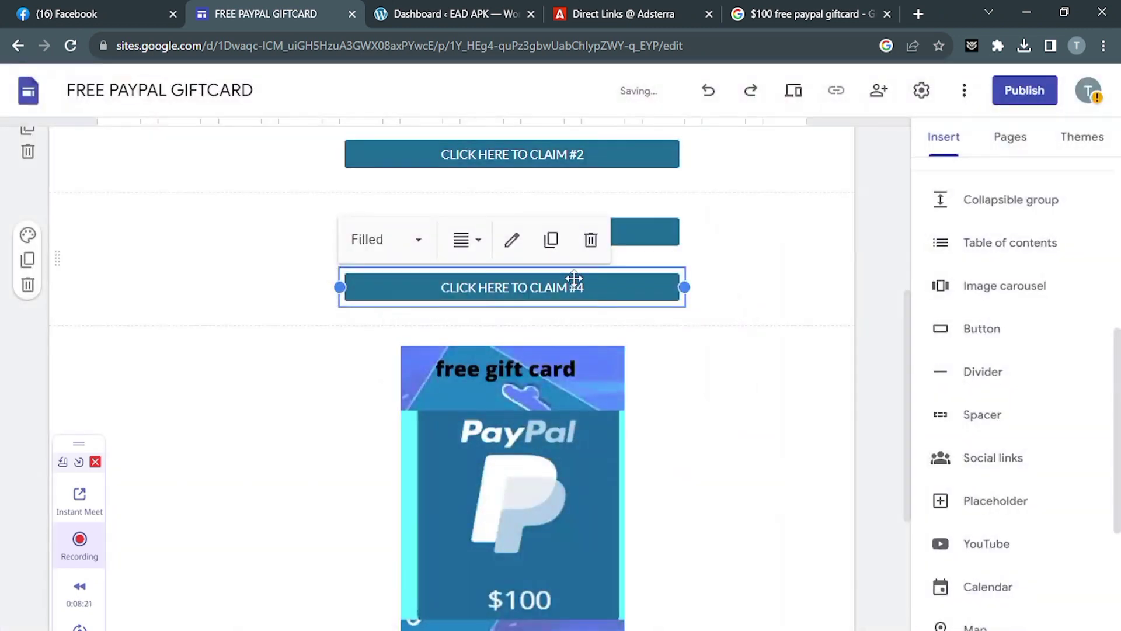
click(717, 277)
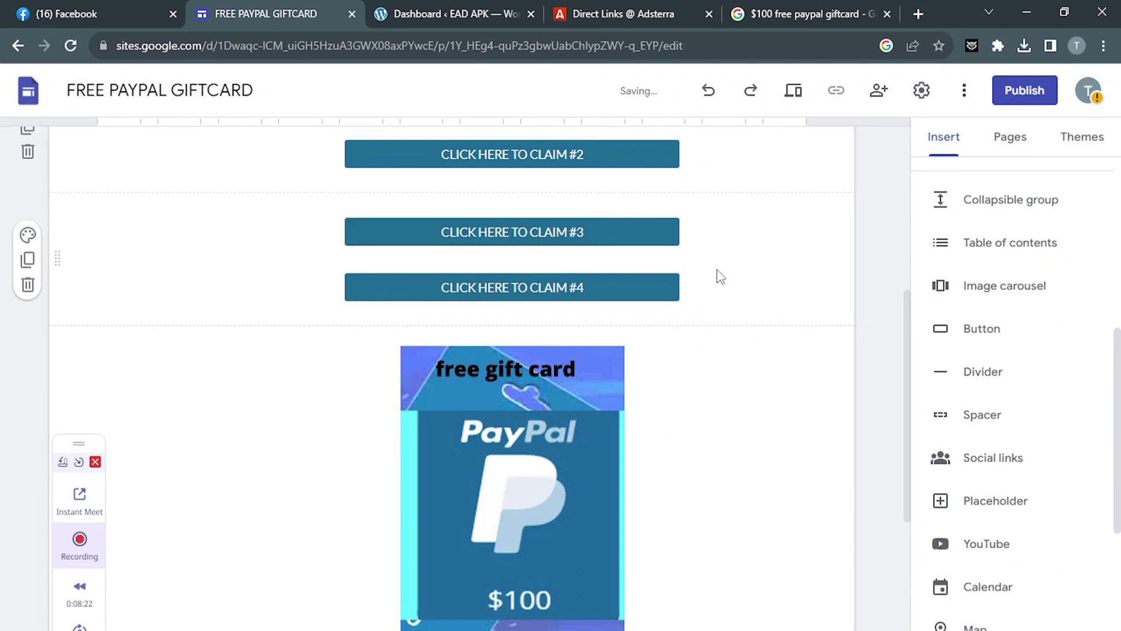
Step: Duplicate the #3 and #4 claim button pair and move the copy beneath the PayPal image, centered
click(607, 220)
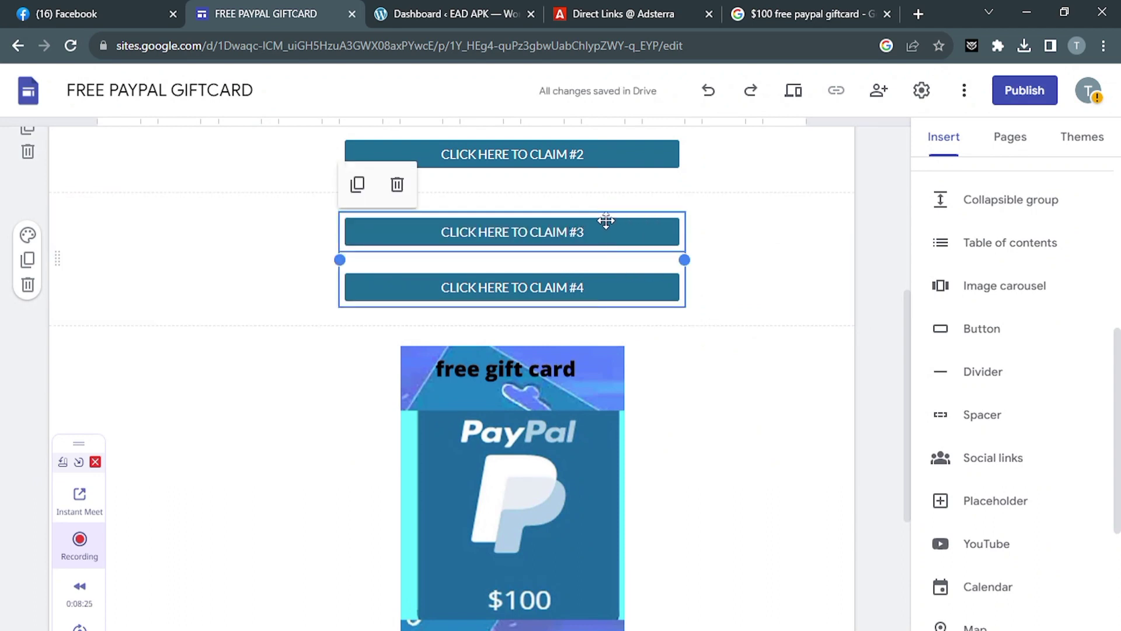
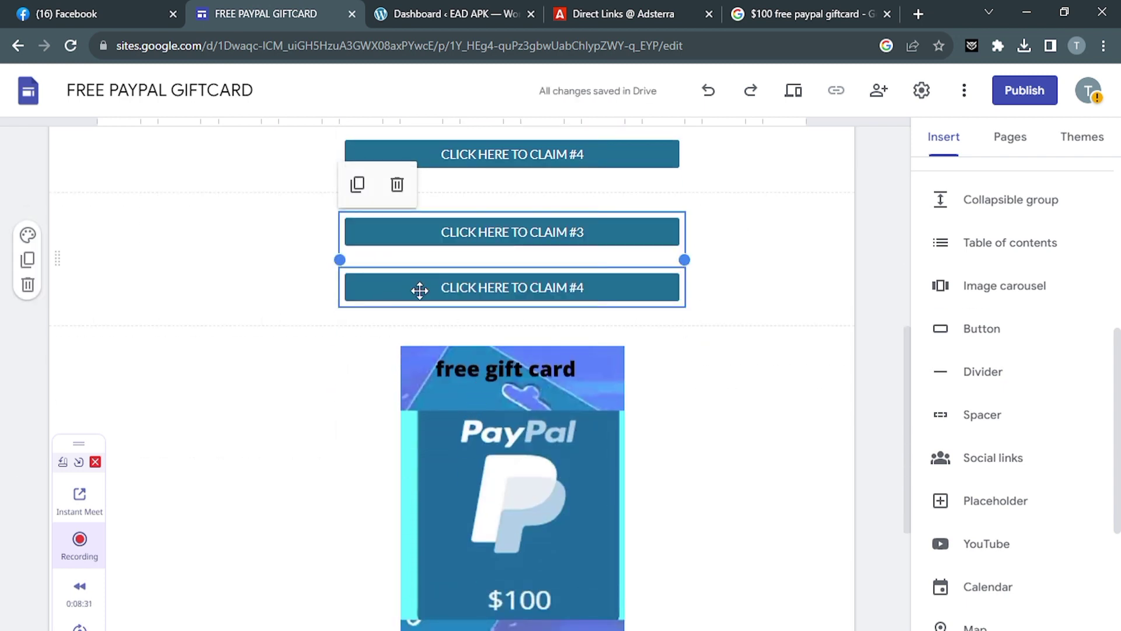
drag(425, 271, 436, 477)
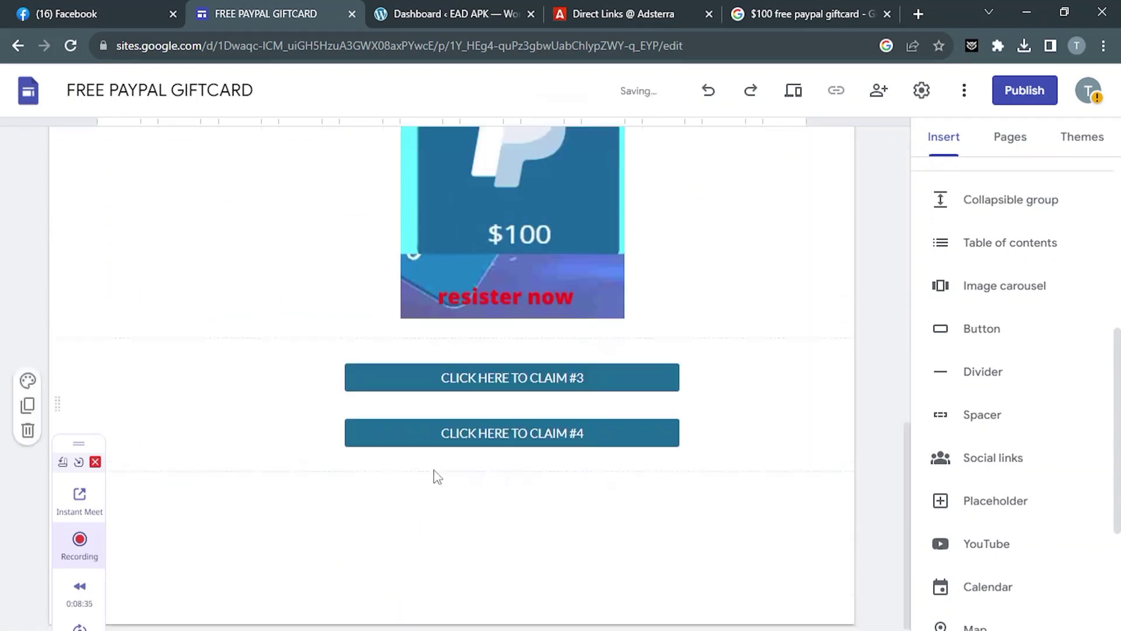
click(586, 370)
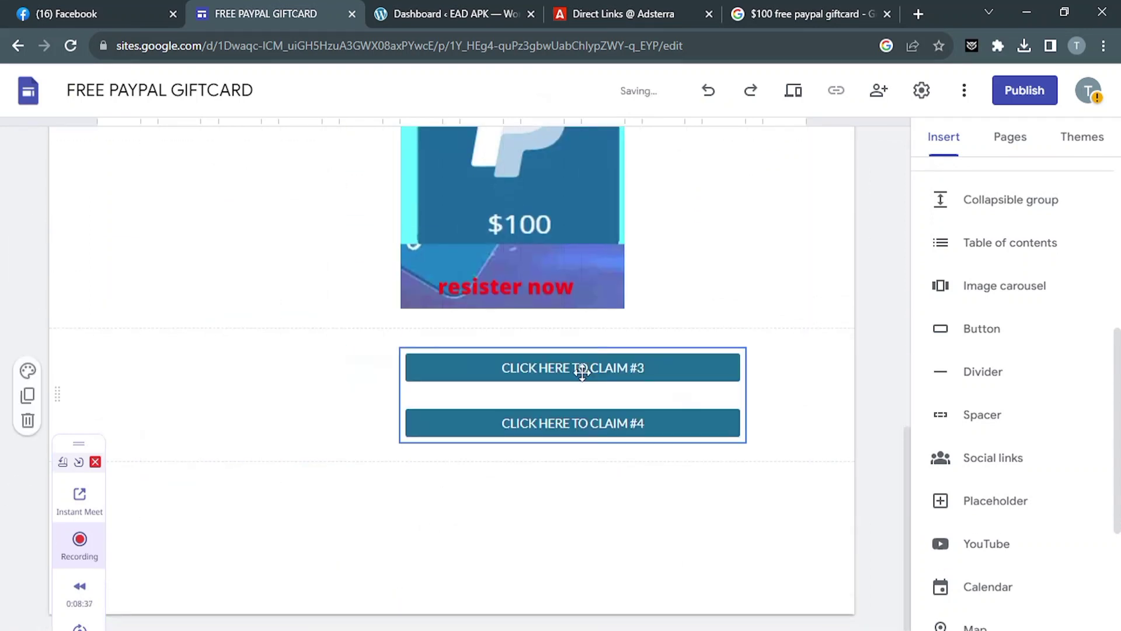
drag(592, 370, 543, 378)
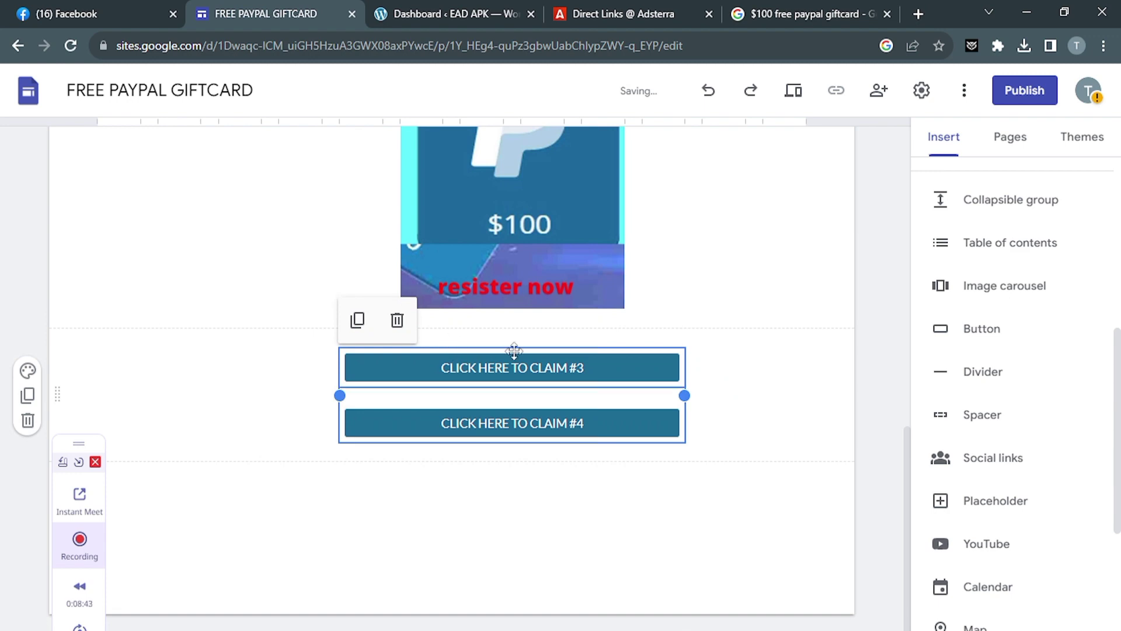
Step: Rename the upper button beneath the PayPal image "CLICK HERE TO CLAIM #5" and center the pair again
click(513, 368)
click(512, 321)
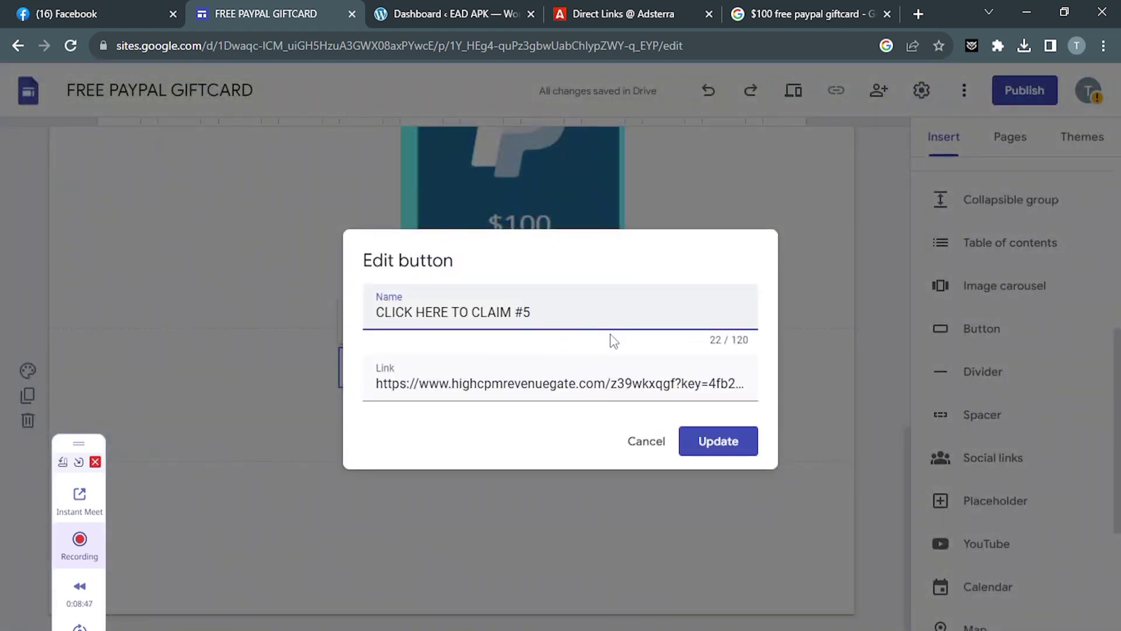
text(5)
click(706, 441)
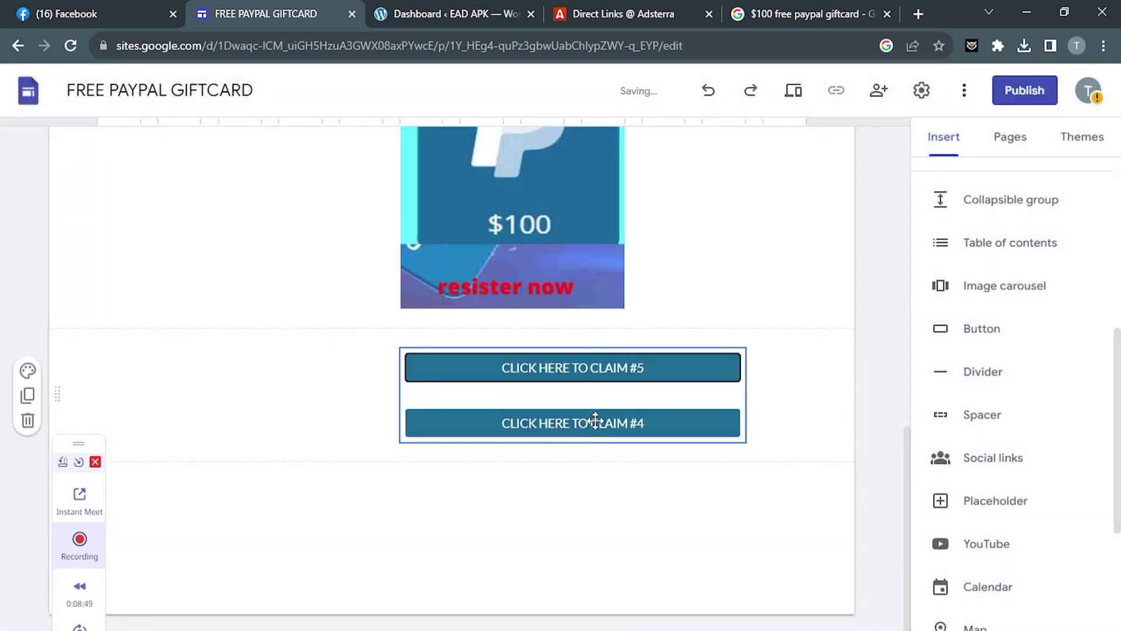
drag(613, 423, 538, 426)
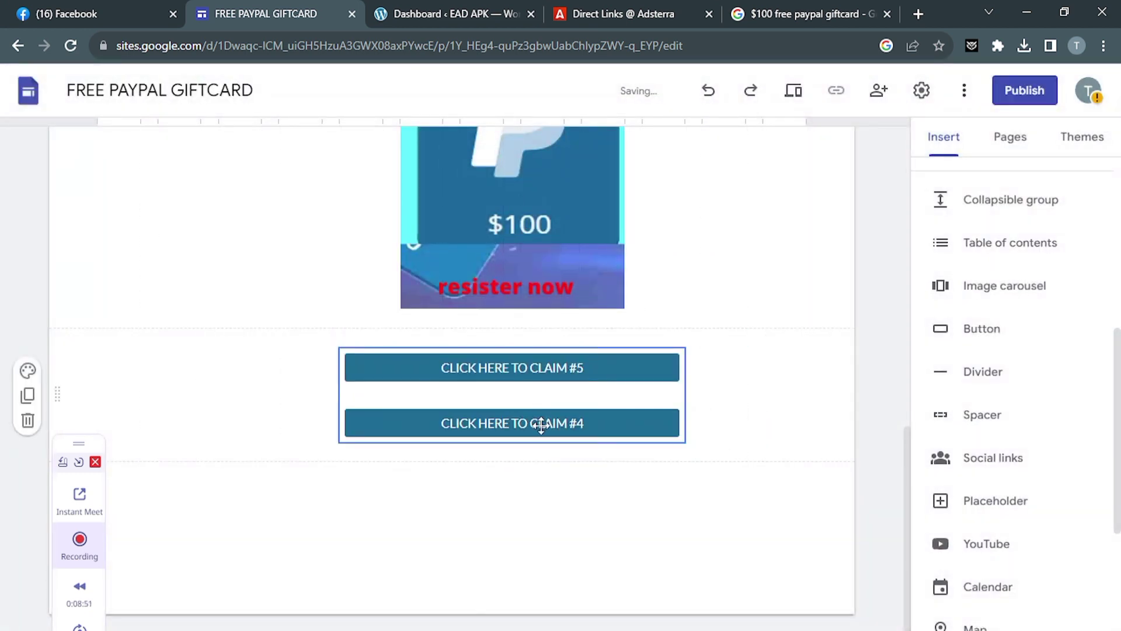
Step: Rename the lower button beneath the PayPal image "CLICK HERE TO CLAIM #5"
click(590, 427)
click(511, 375)
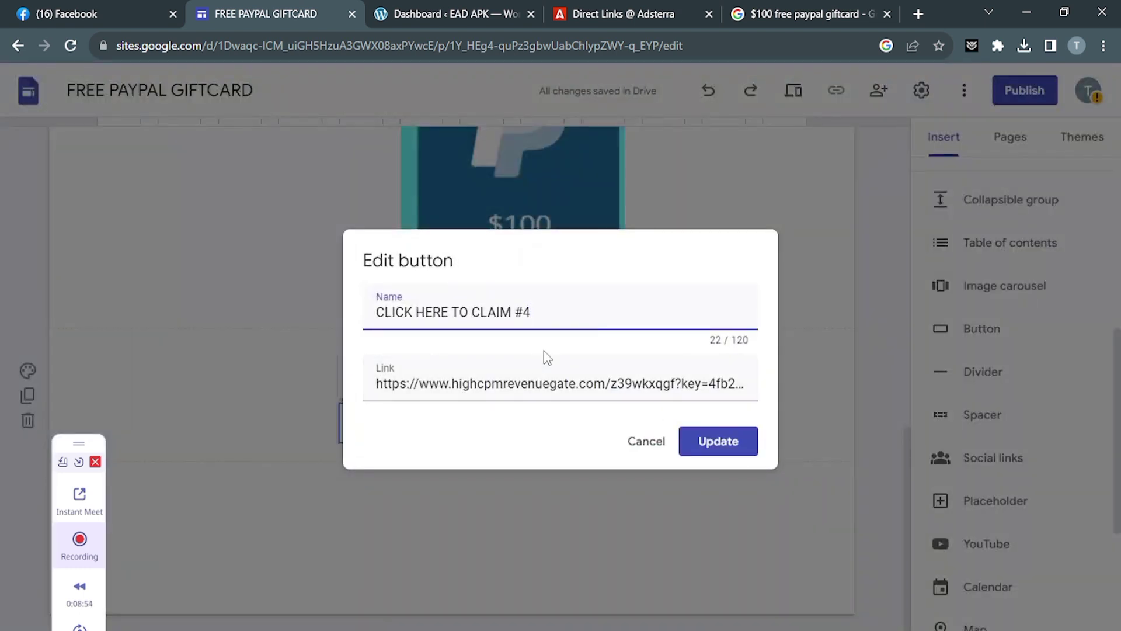
key(BackSpace)
text(5)
click(705, 442)
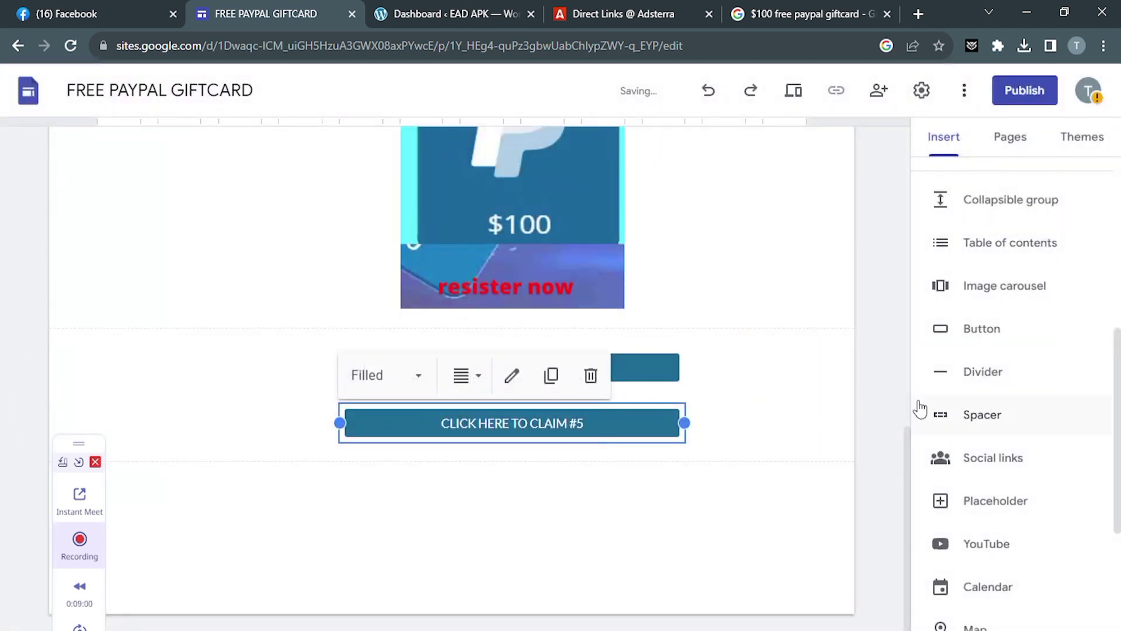
Step: Rename the lower button beneath the PayPal image "CLICK HERE TO CLAIM #6"
scroll(916, 405, down, 1)
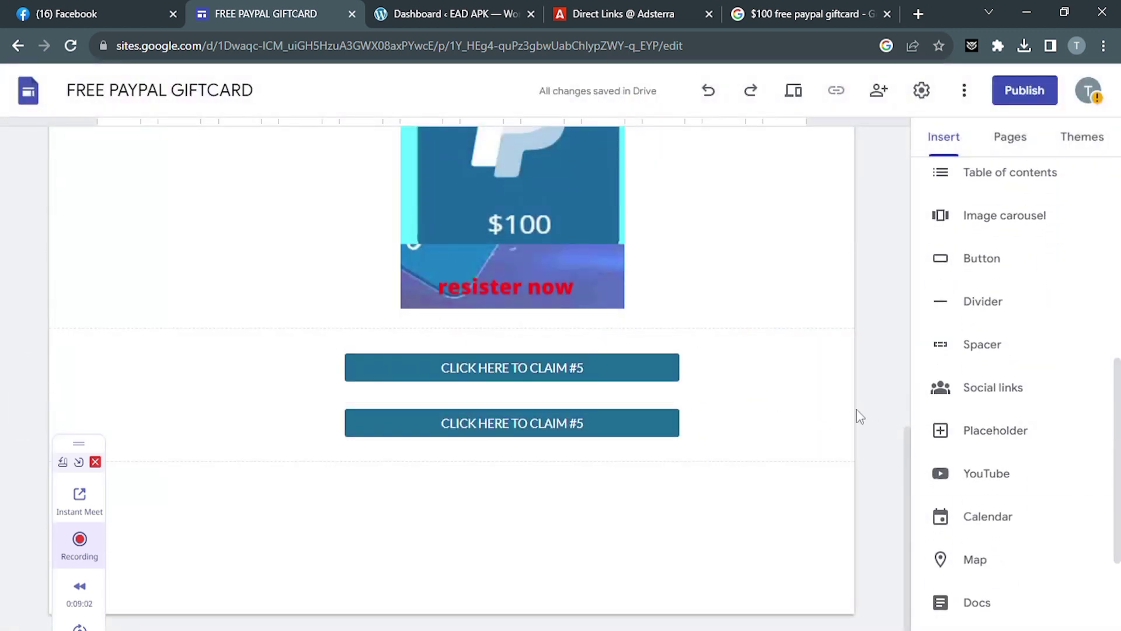
click(528, 424)
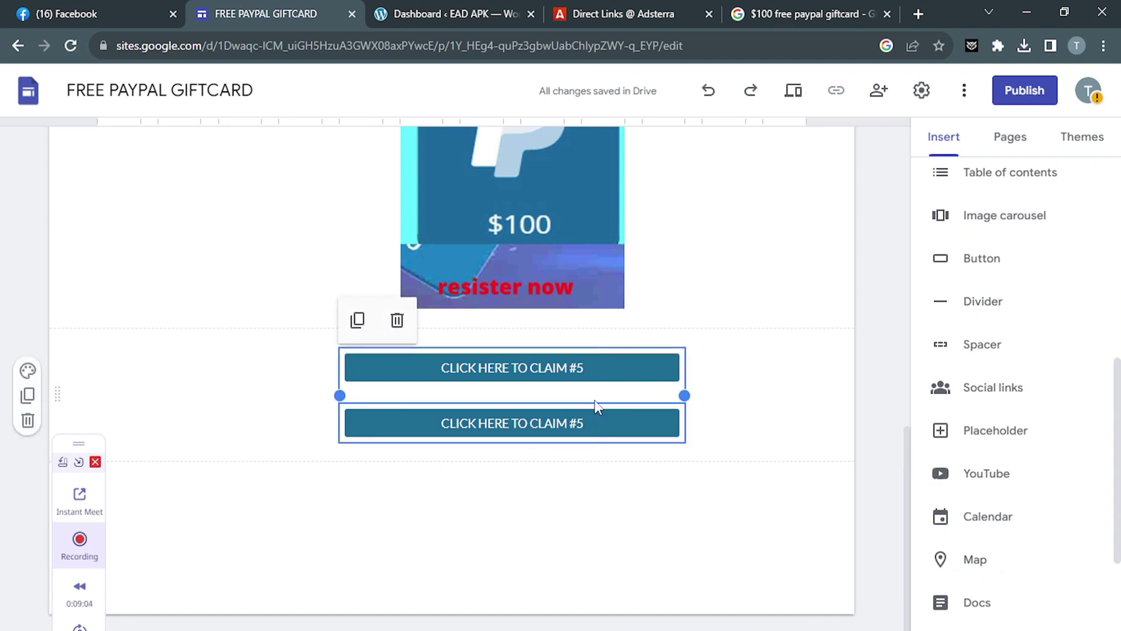
click(485, 420)
click(486, 421)
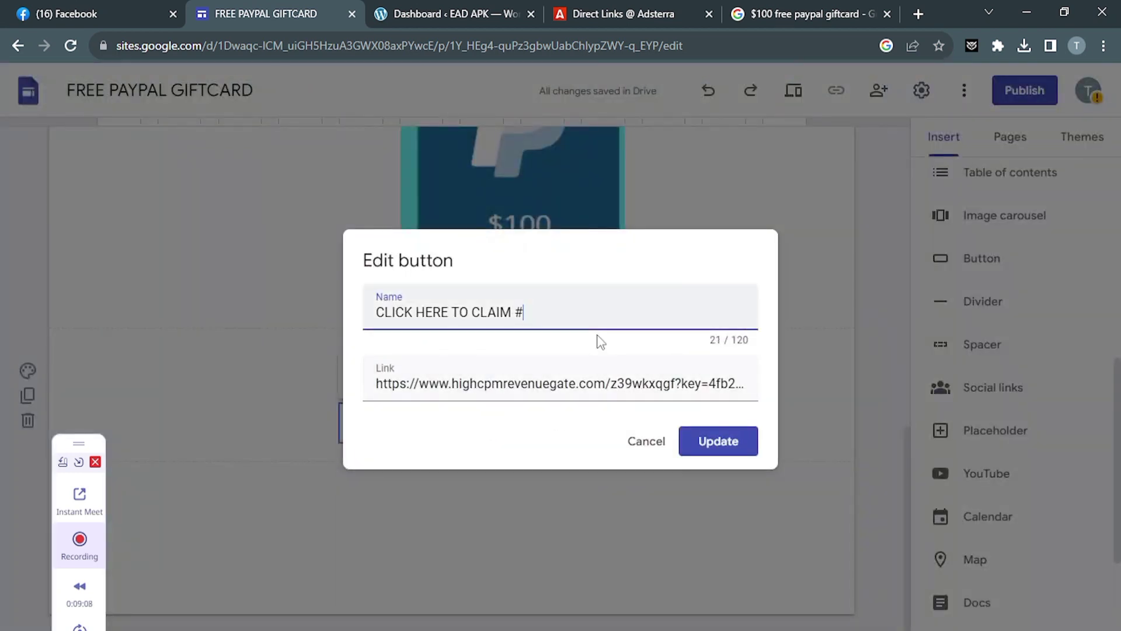
text(6)
key(Return)
click(753, 444)
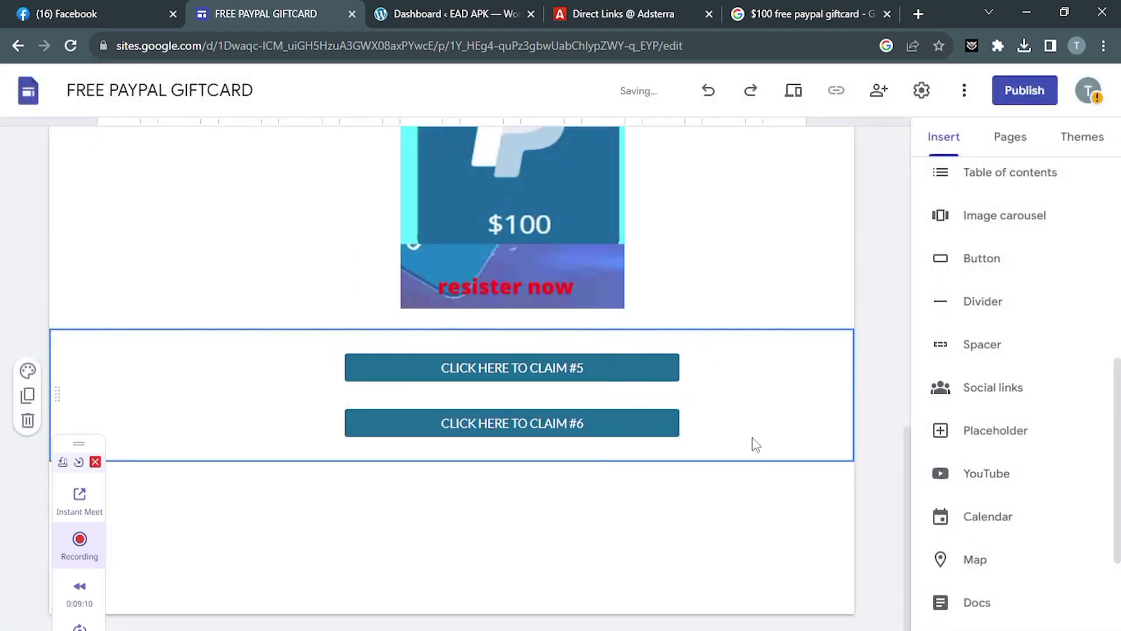
Step: Insert a text box between the #2 and #3 claim buttons with the Heading-style text "ONLY ONE BUTTON IS REAL TO CLAIN GIFTCARD"
drag(1116, 374, 1120, 153)
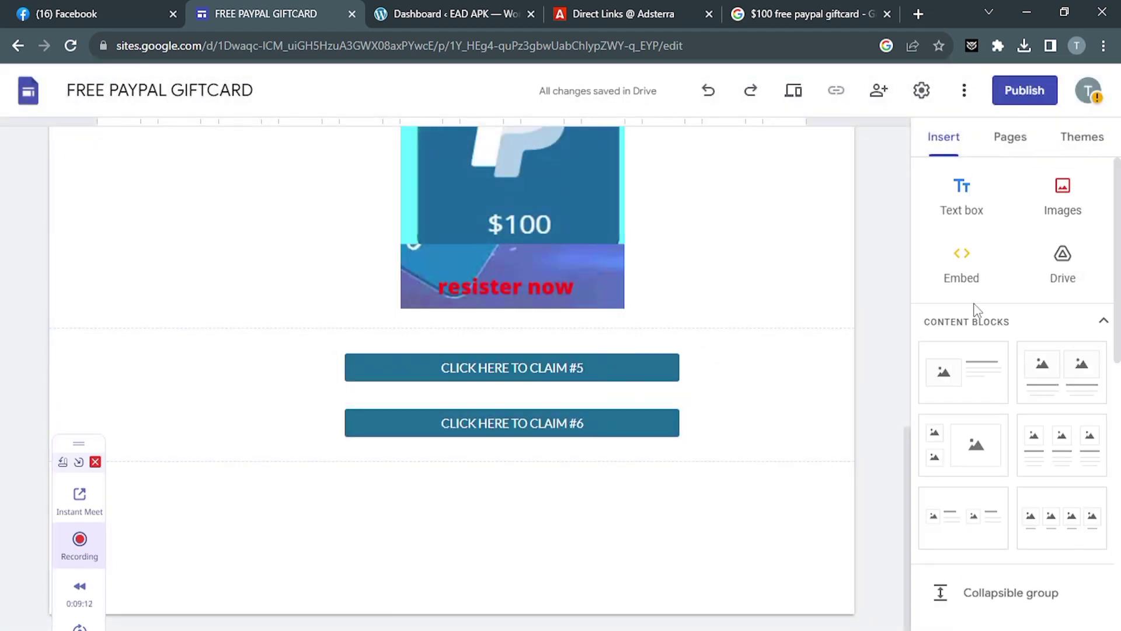
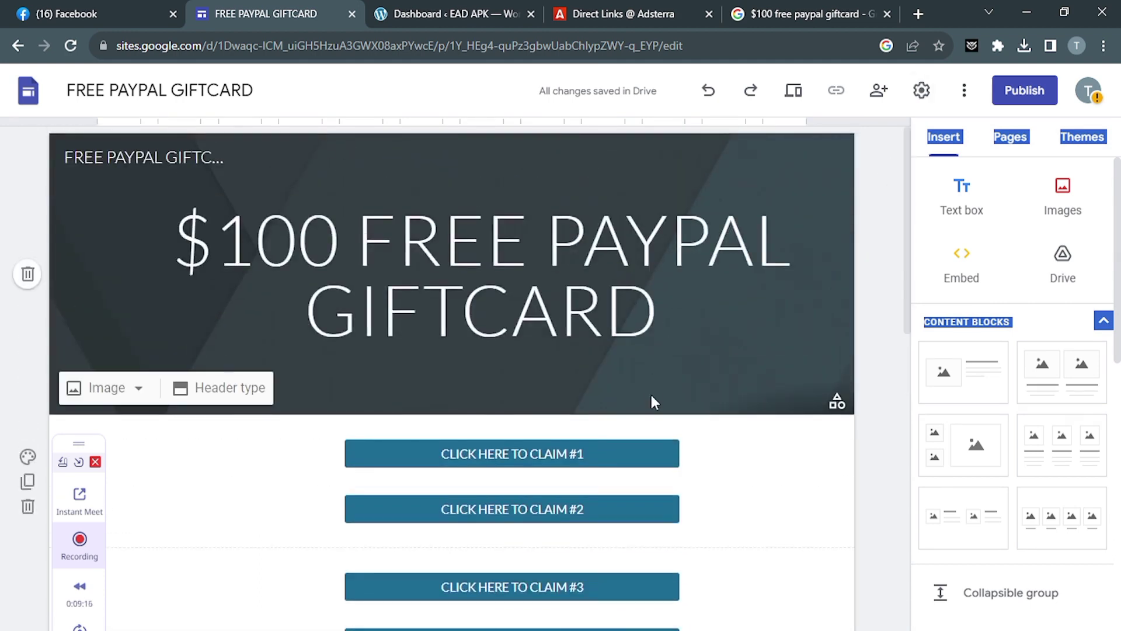
click(962, 197)
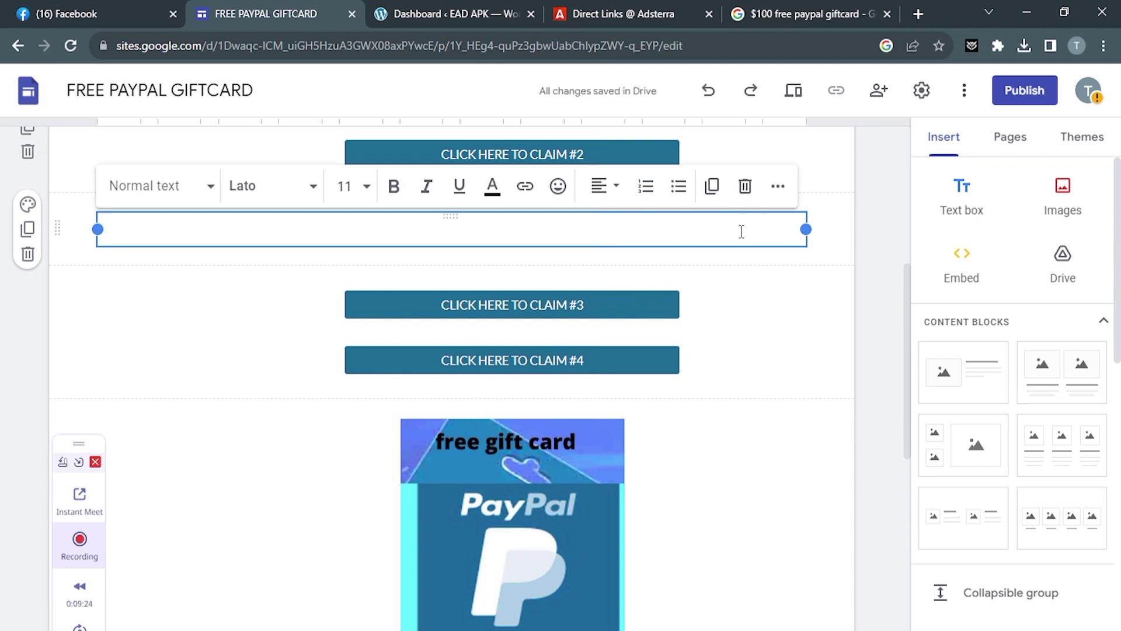
text(#3)
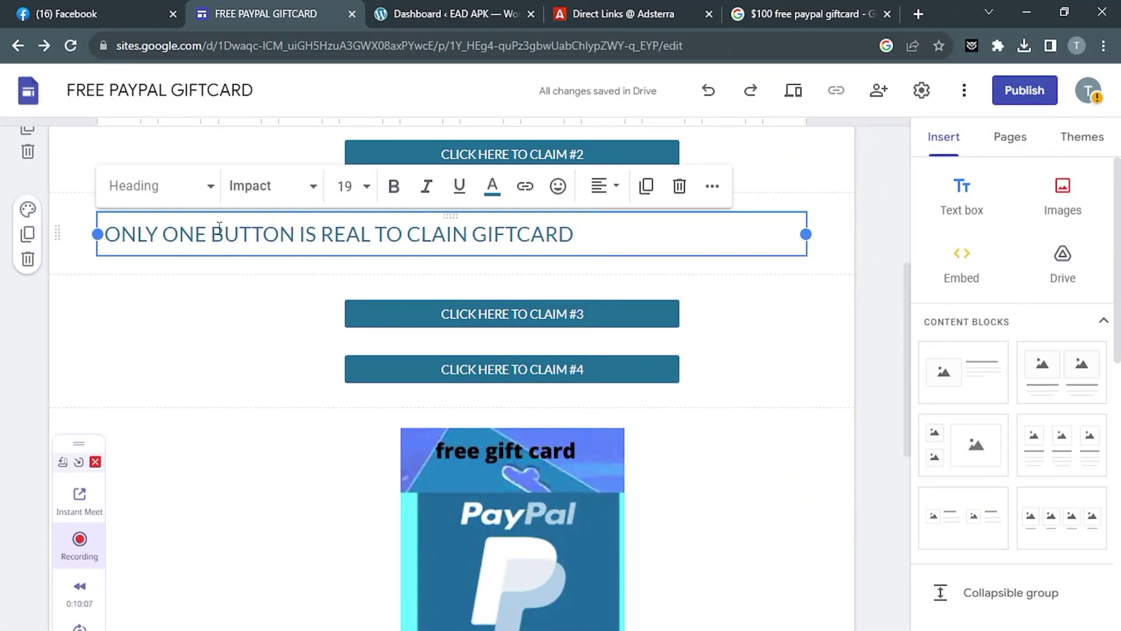
Step: Correct the heading's misspelled word so it reads "ONLY ONE BUTTON IS REAL TO CLAIM GIFTCARD"
click(467, 236)
key(BackSpace)
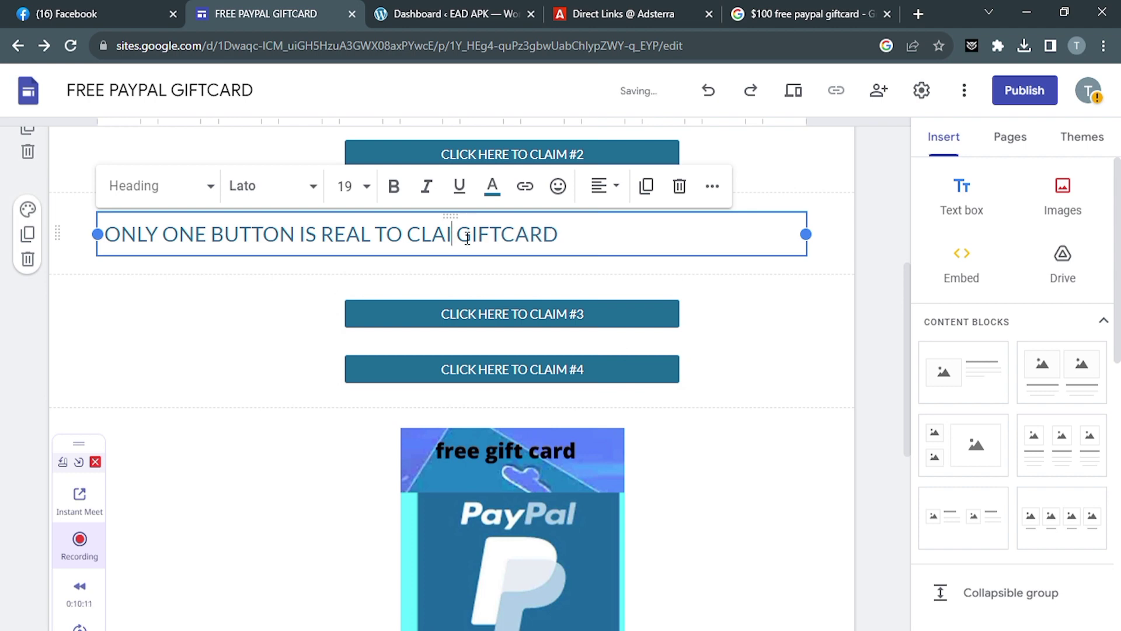
text(m)
key(BackSpace)
text(M)
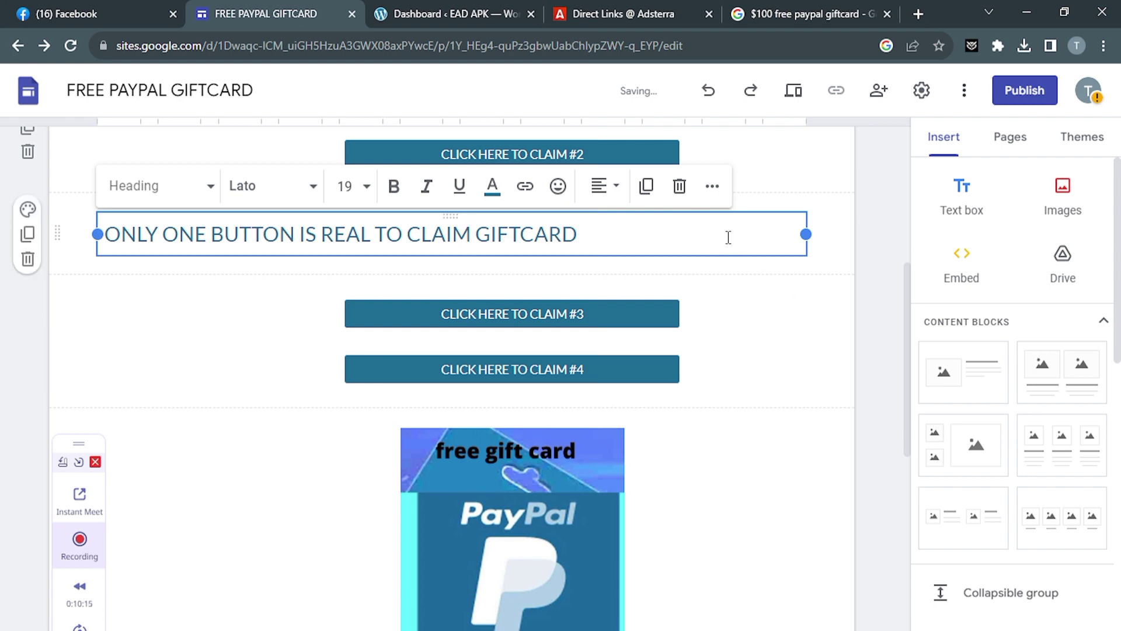
click(779, 338)
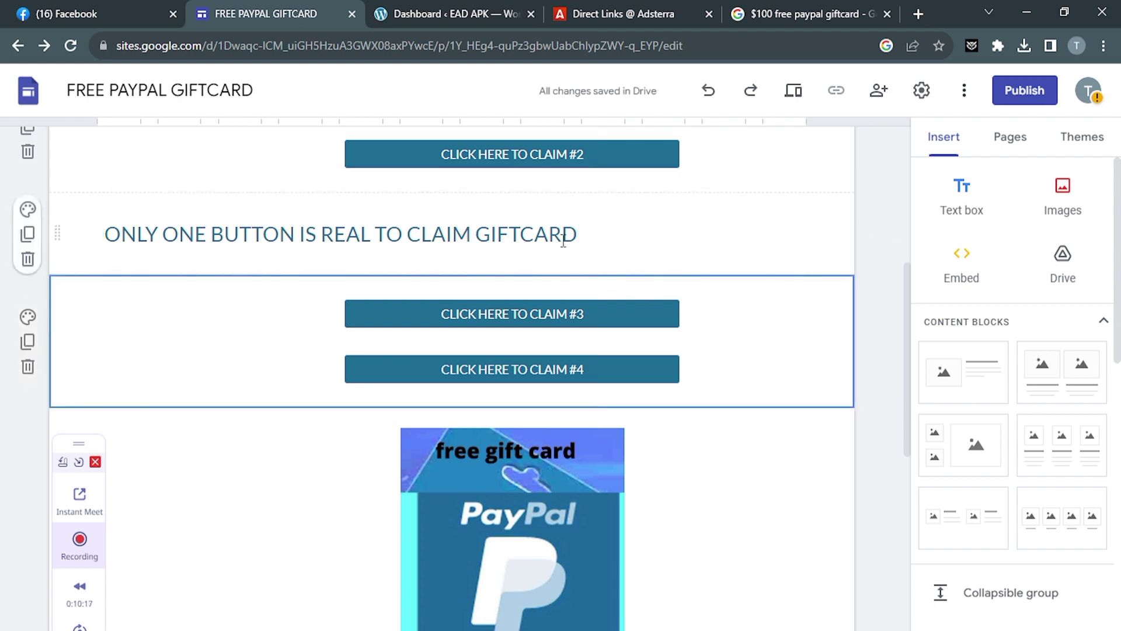
drag(556, 235, 580, 225)
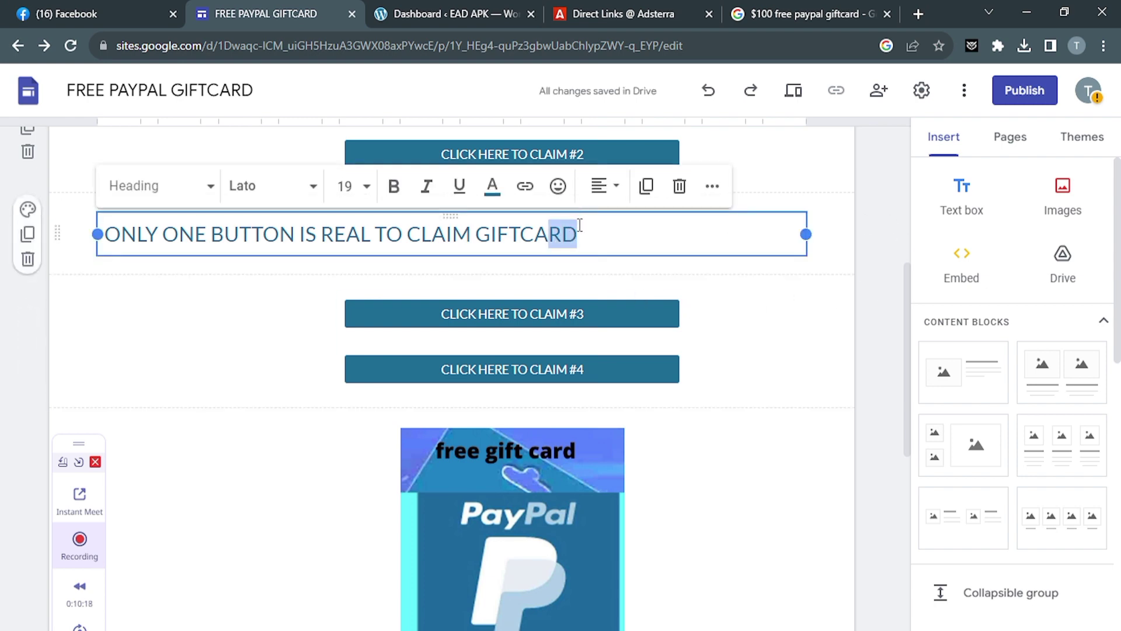
click(809, 207)
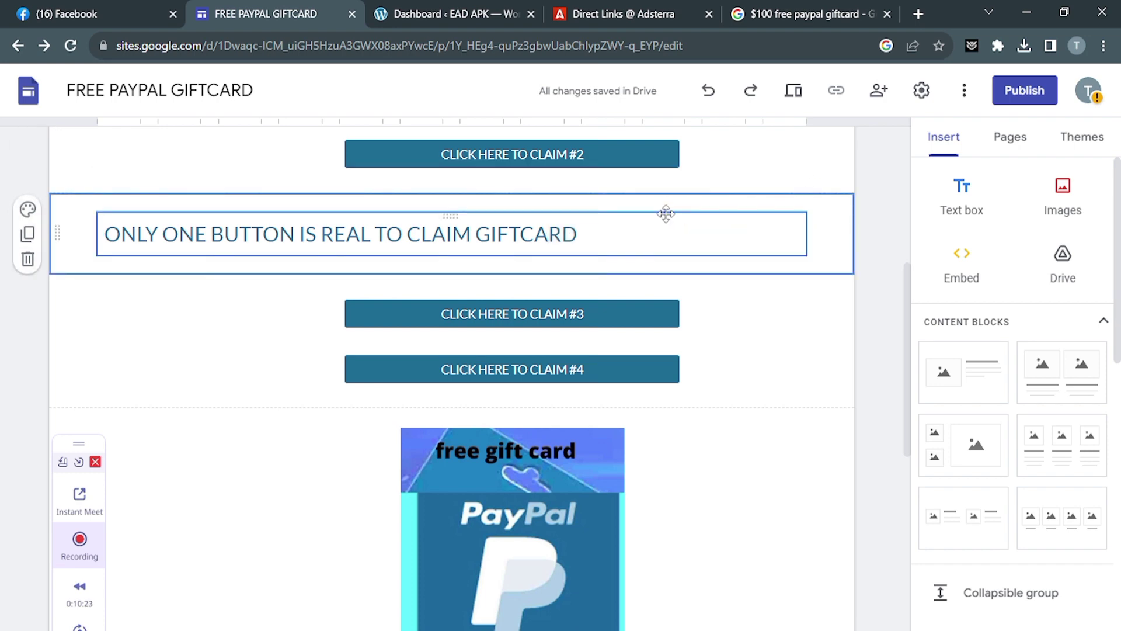
Step: Move the heading text box above the #1 and #2 claim buttons and center its text
drag(665, 213, 538, 423)
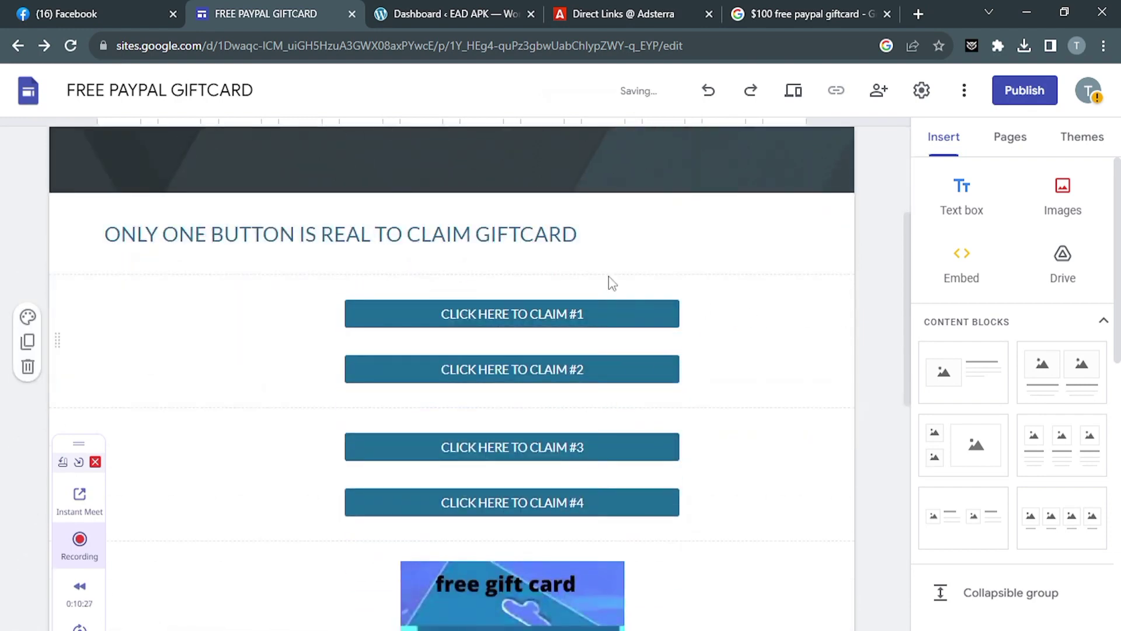
click(449, 233)
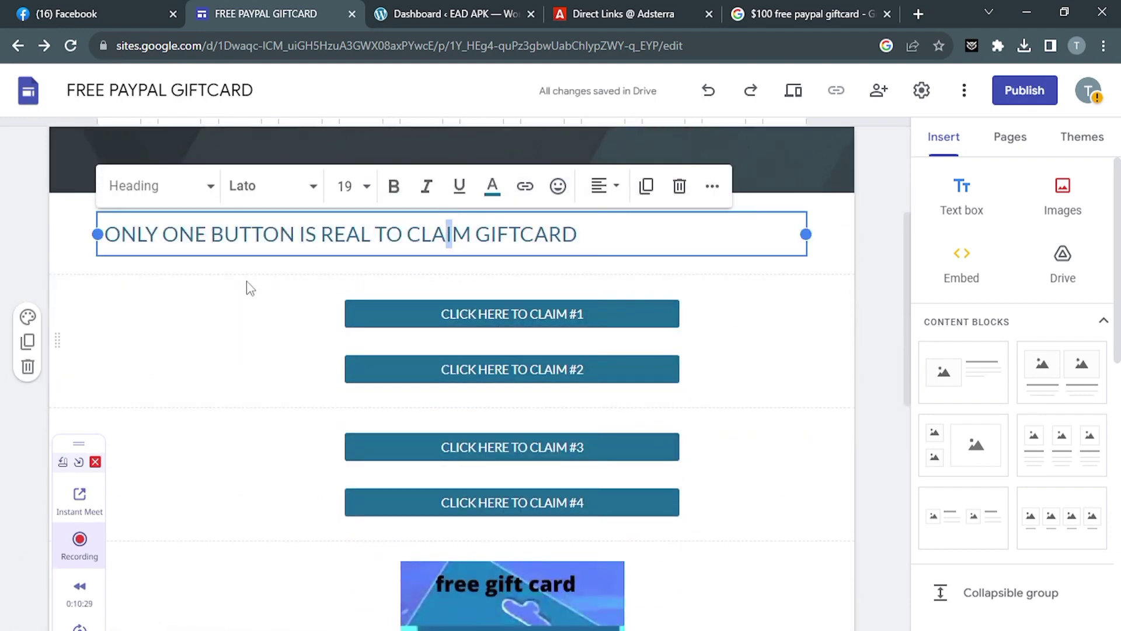
click(609, 200)
click(605, 272)
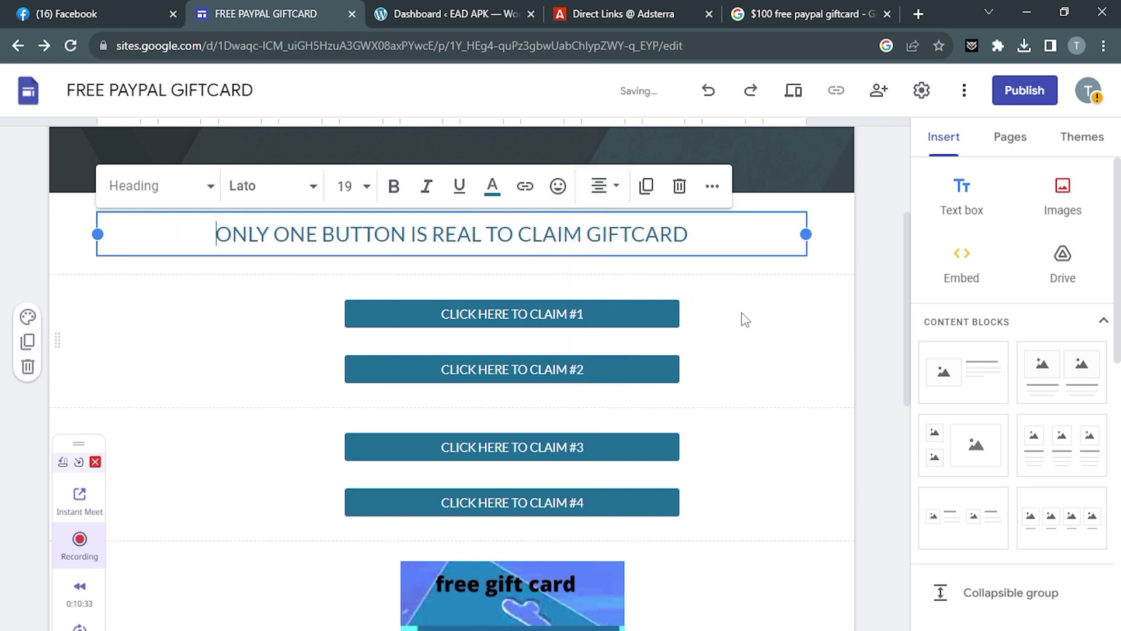
click(753, 325)
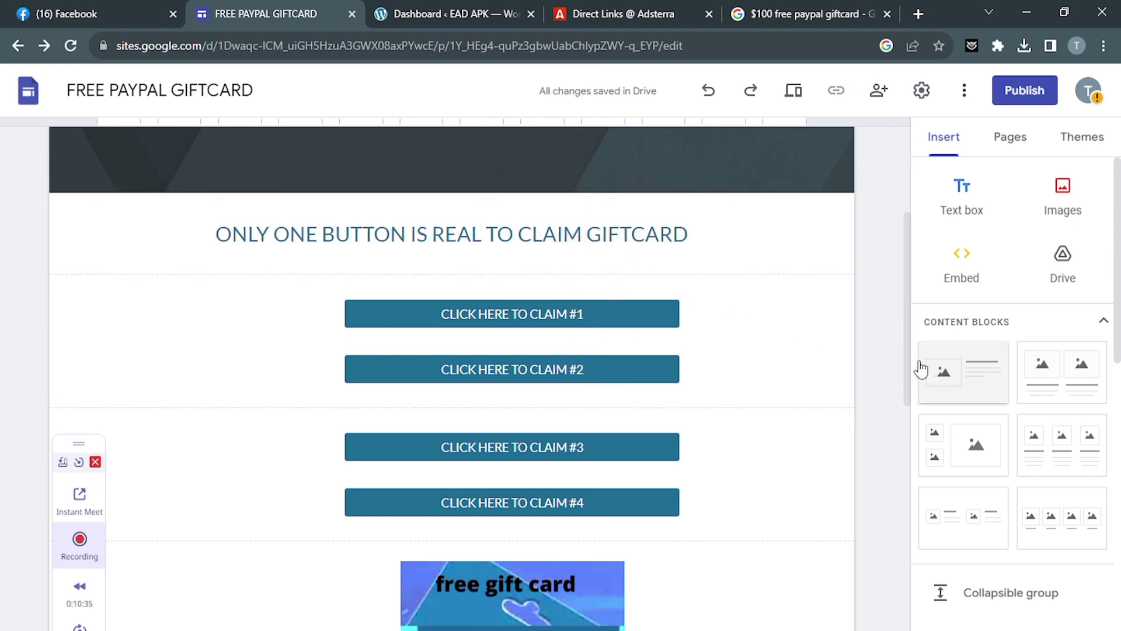
Step: Duplicate the #5 and #6 claim button pair and place the copy centered beneath the original
drag(909, 376, 853, 596)
click(550, 414)
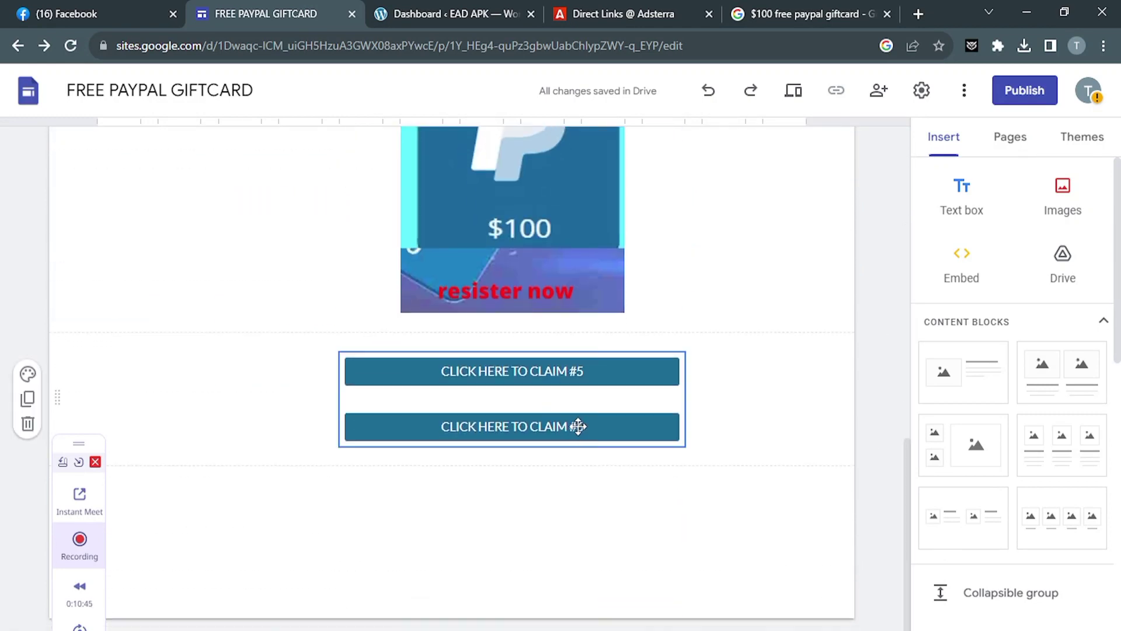
click(589, 407)
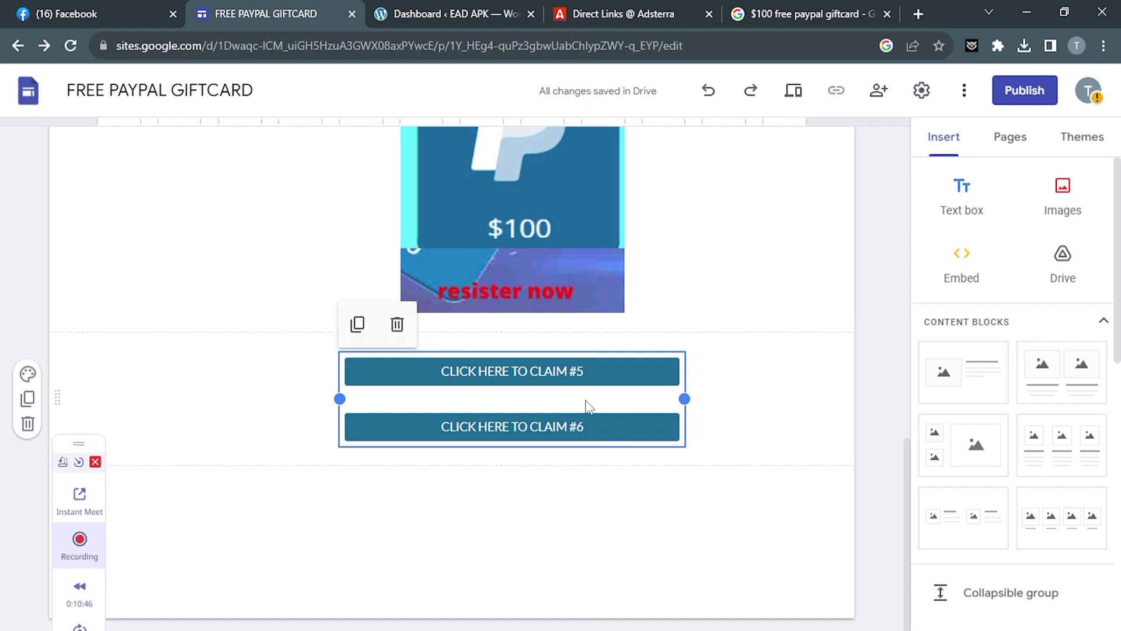
click(358, 322)
drag(573, 368, 608, 358)
click(582, 363)
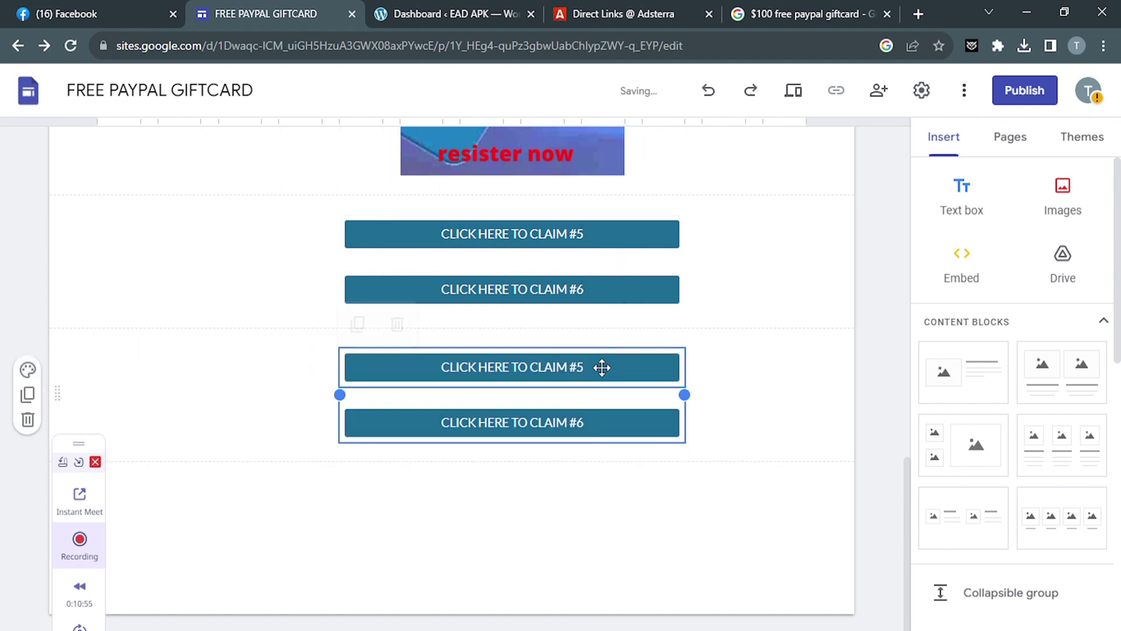
Step: Rename the upper button of the copied pair "CLICK HERE TO CLAIM #7"
click(591, 369)
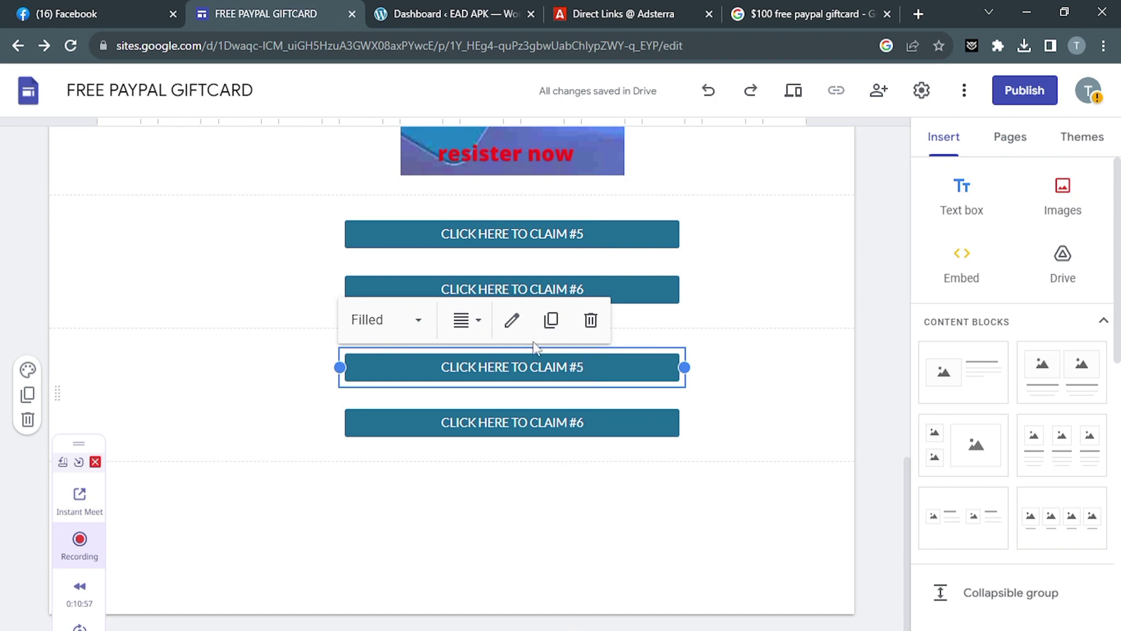
click(512, 320)
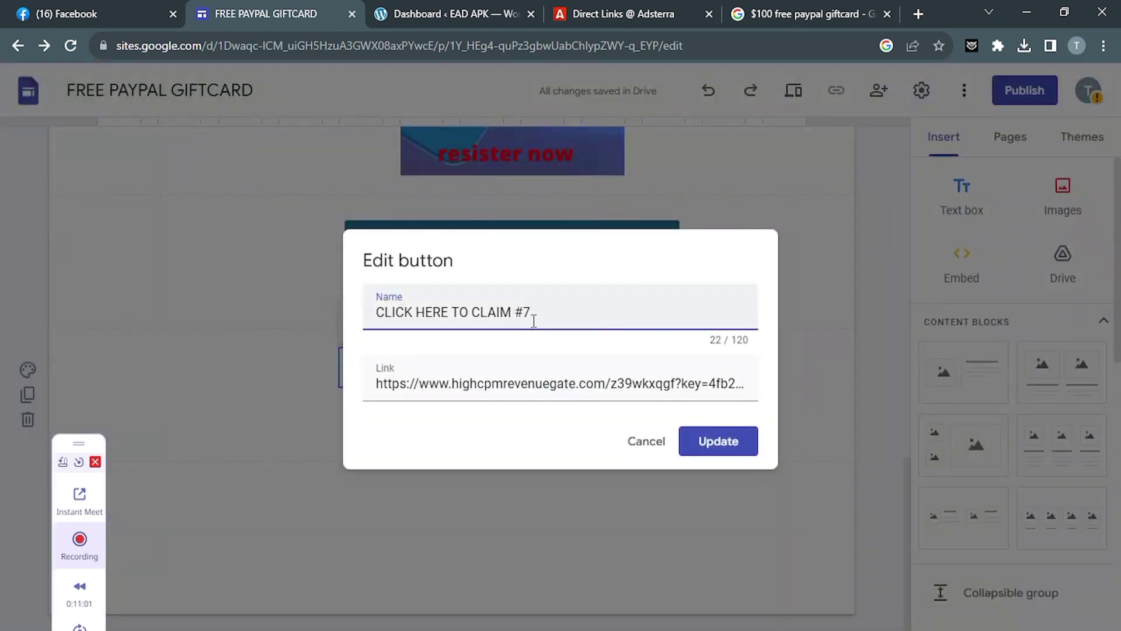
text(7)
click(718, 441)
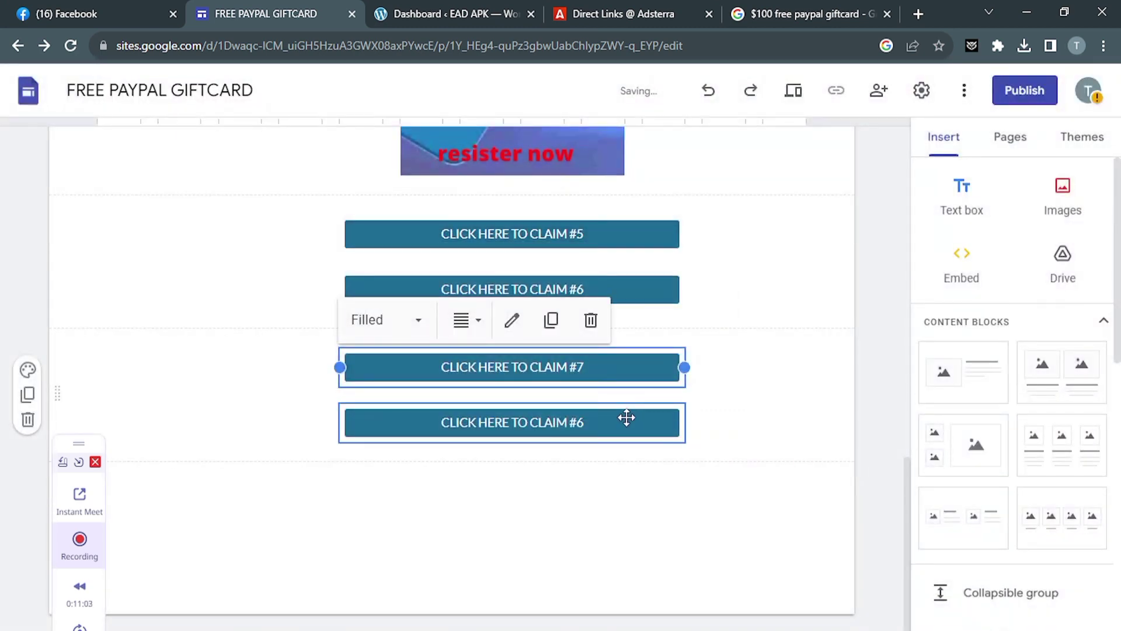
Step: Rename the lower button of the copied pair "CLICK HERE TO CLAIM #8"
double_click(627, 417)
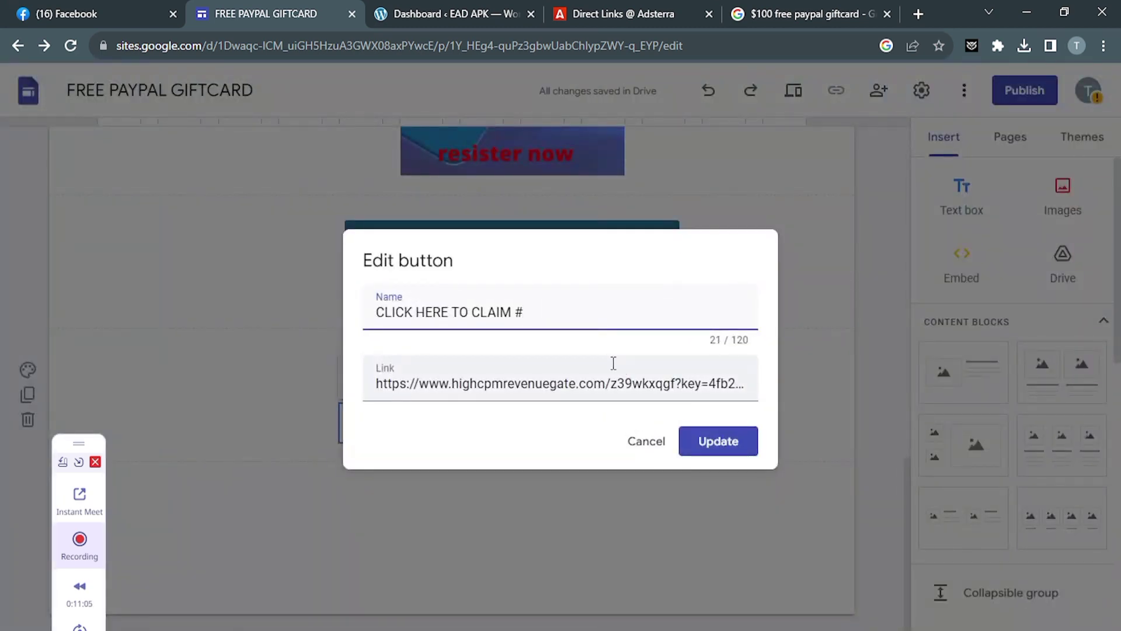
text(8)
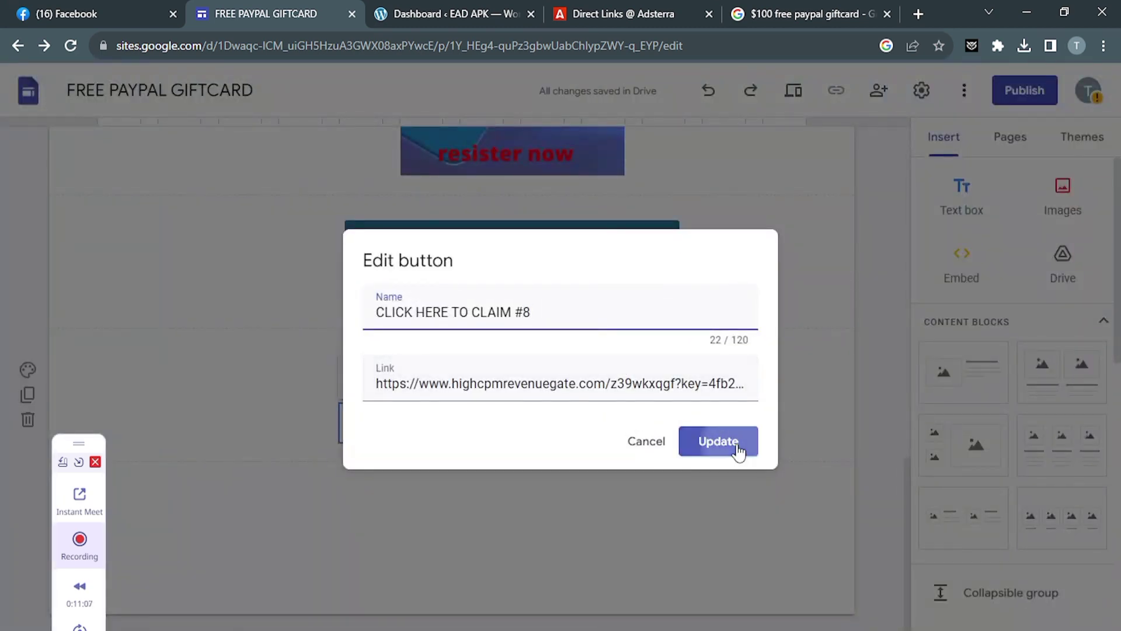
click(723, 444)
click(733, 459)
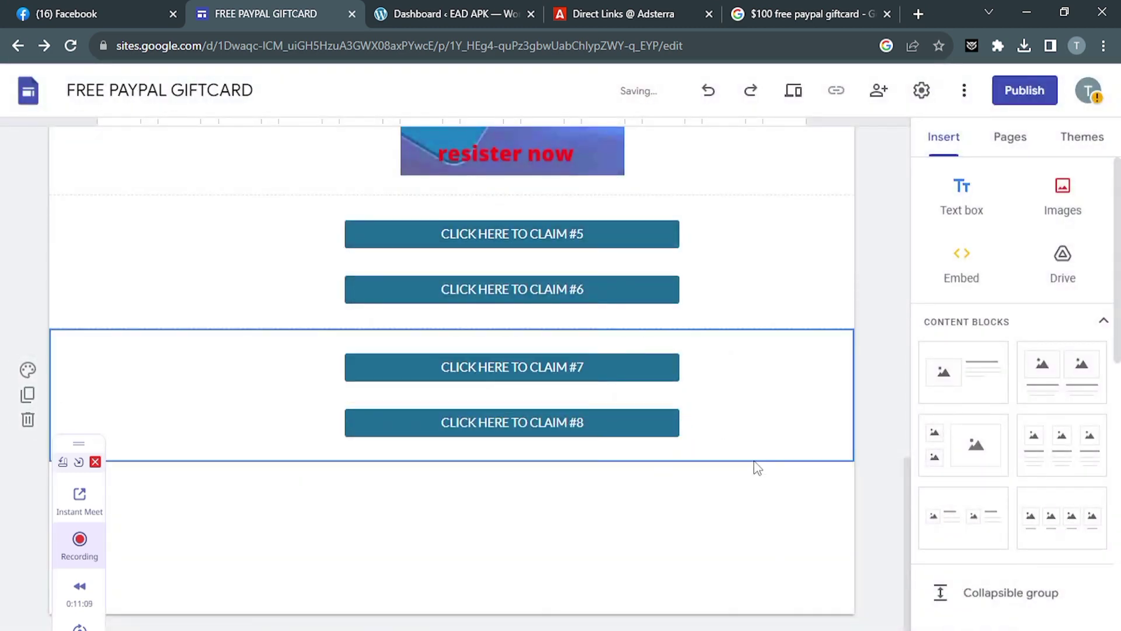
click(857, 488)
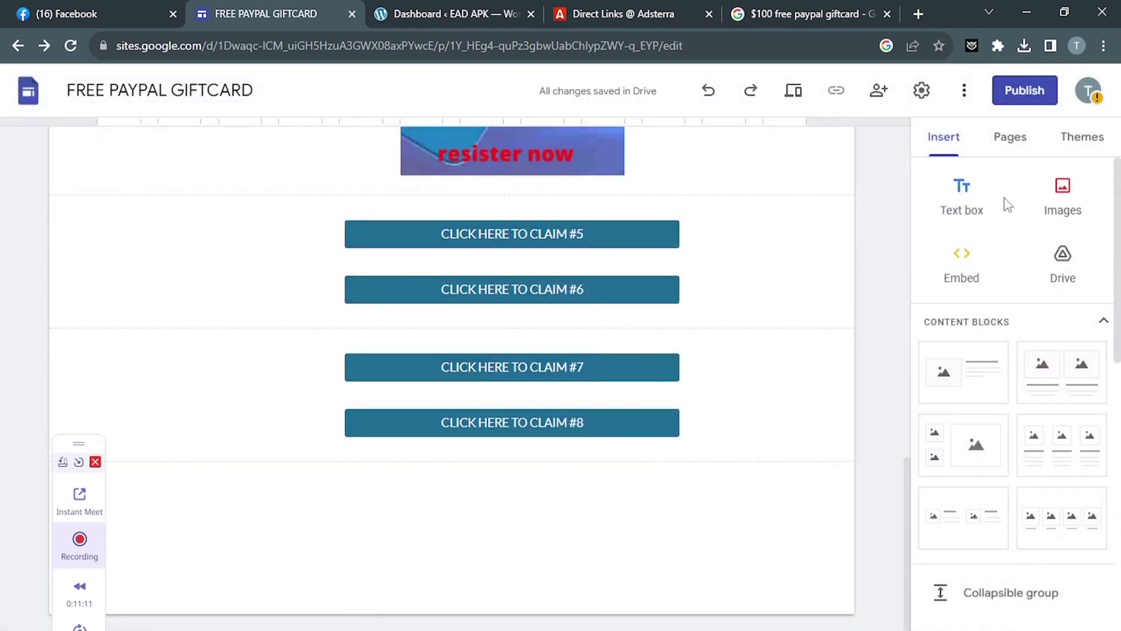
click(962, 205)
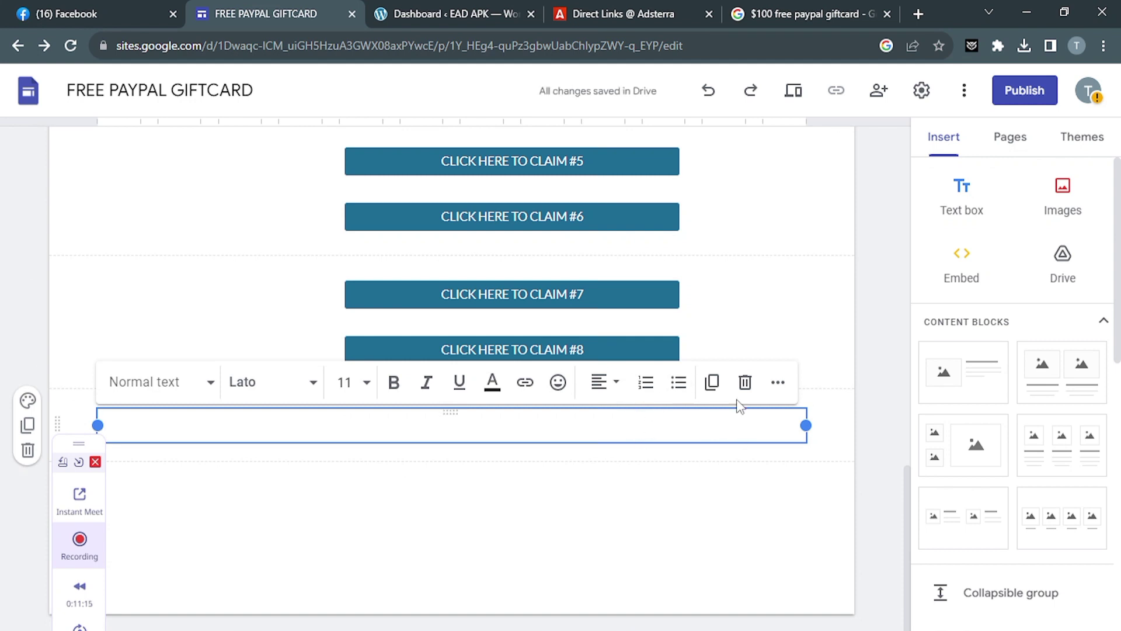
click(744, 382)
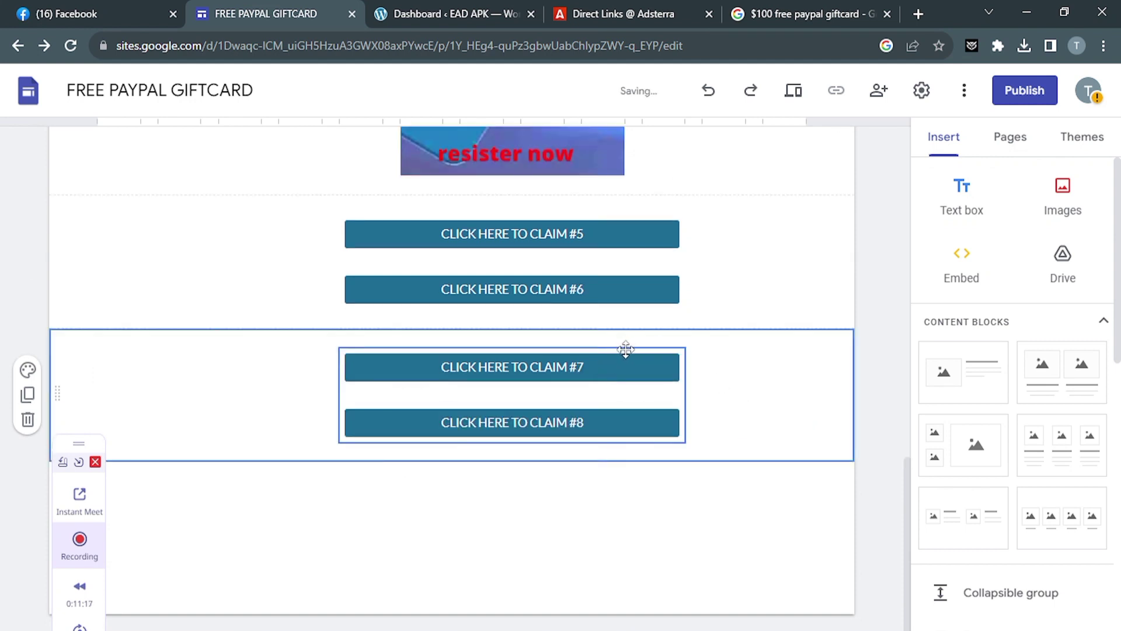
Step: Duplicate the #7 and #8 claim button pair and rename the copy's upper button "CLICK HERE TO CLAIM #9"
click(625, 350)
click(356, 319)
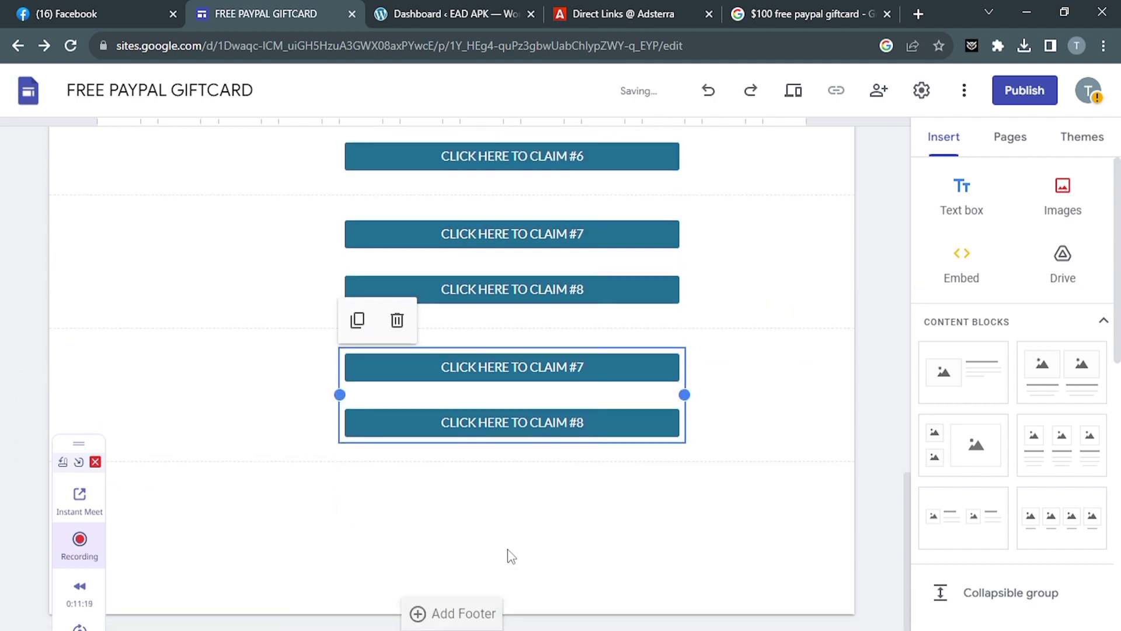
double_click(573, 369)
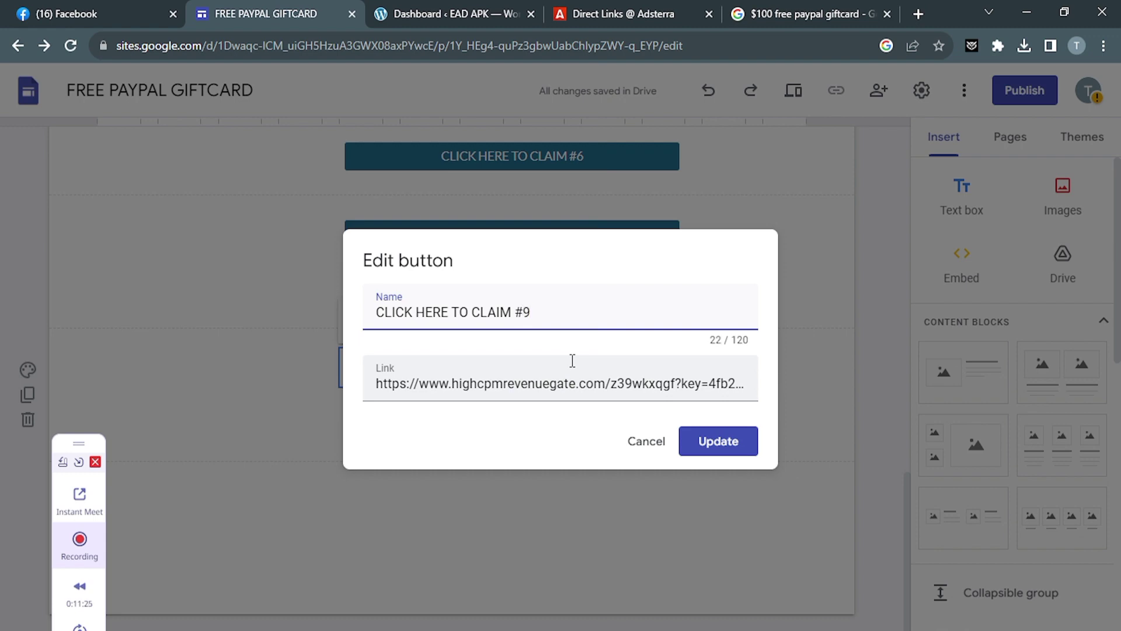
click(701, 441)
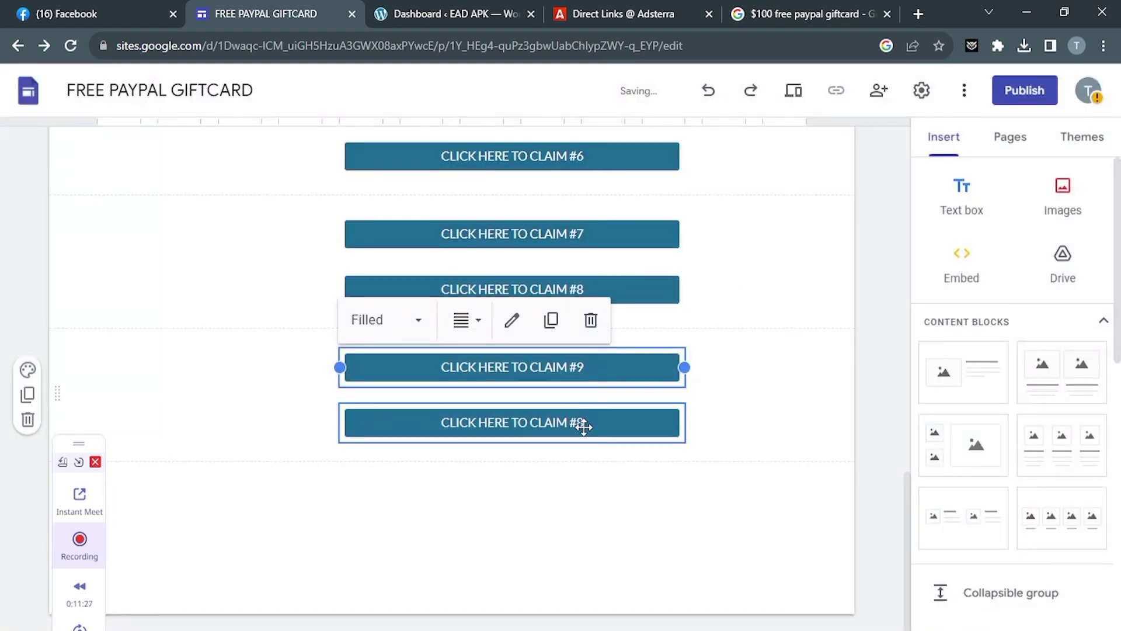
Step: Rename the lower button of the last pair "CLICK HERE TO CLAIM #10"
double_click(581, 425)
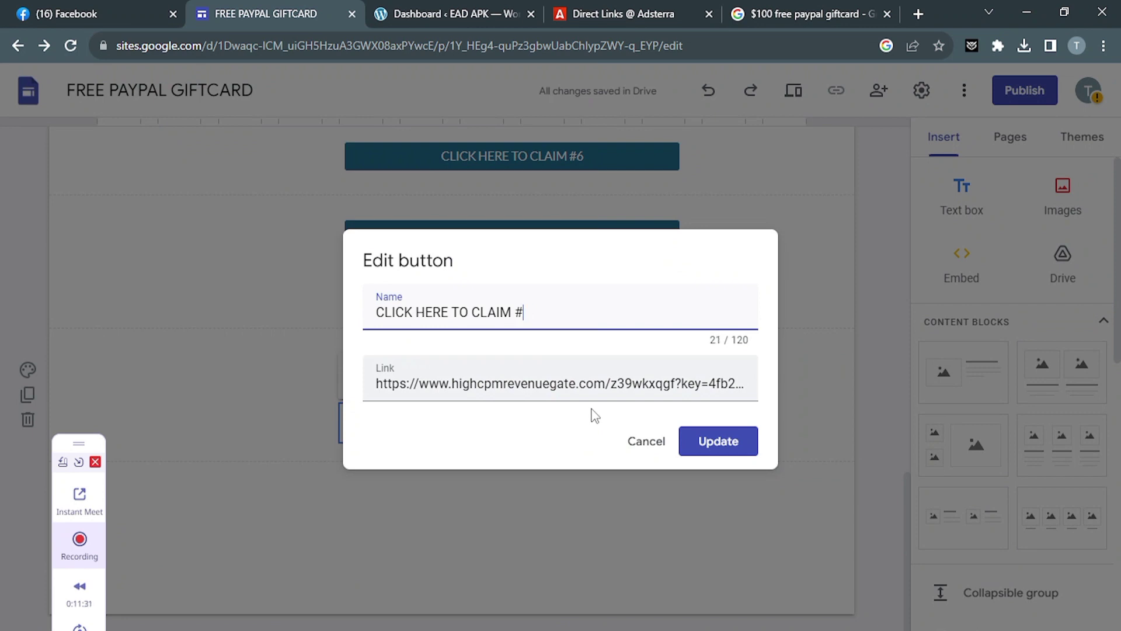
click(684, 453)
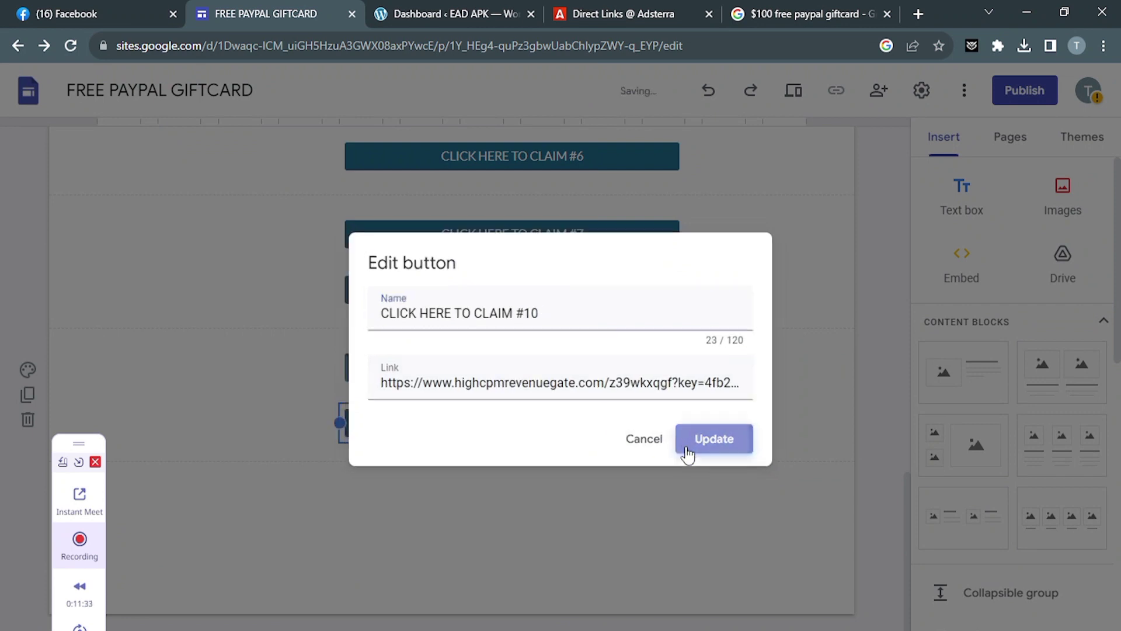
click(696, 504)
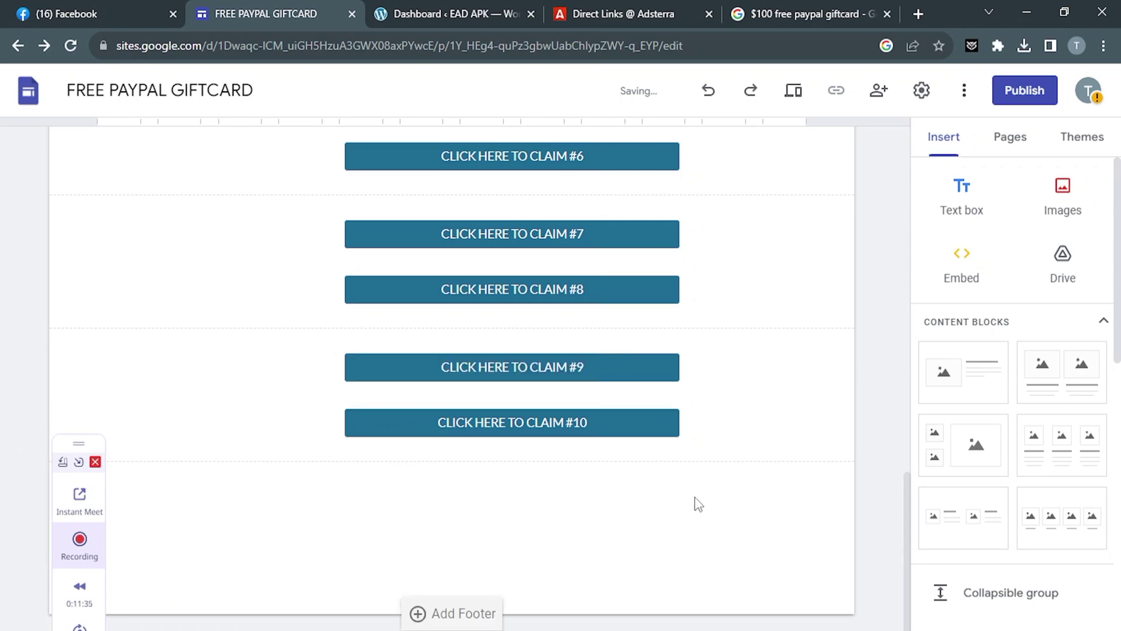
drag(910, 555, 876, 142)
Step: Search Google in a new tab for "$100 free paypal reese, code"
click(919, 14)
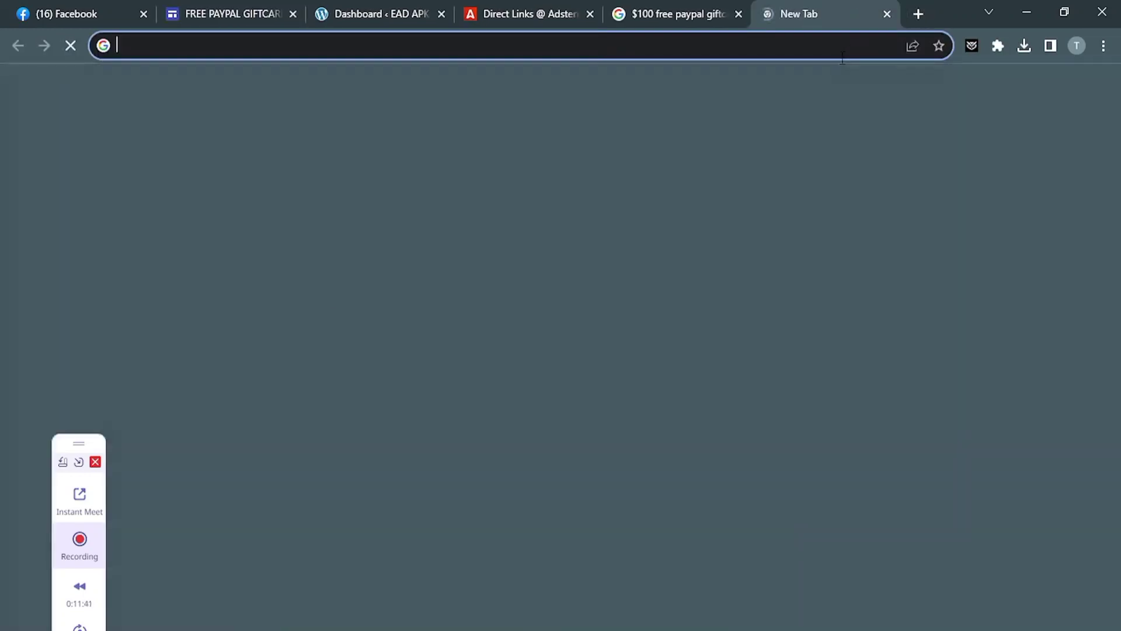
click(842, 53)
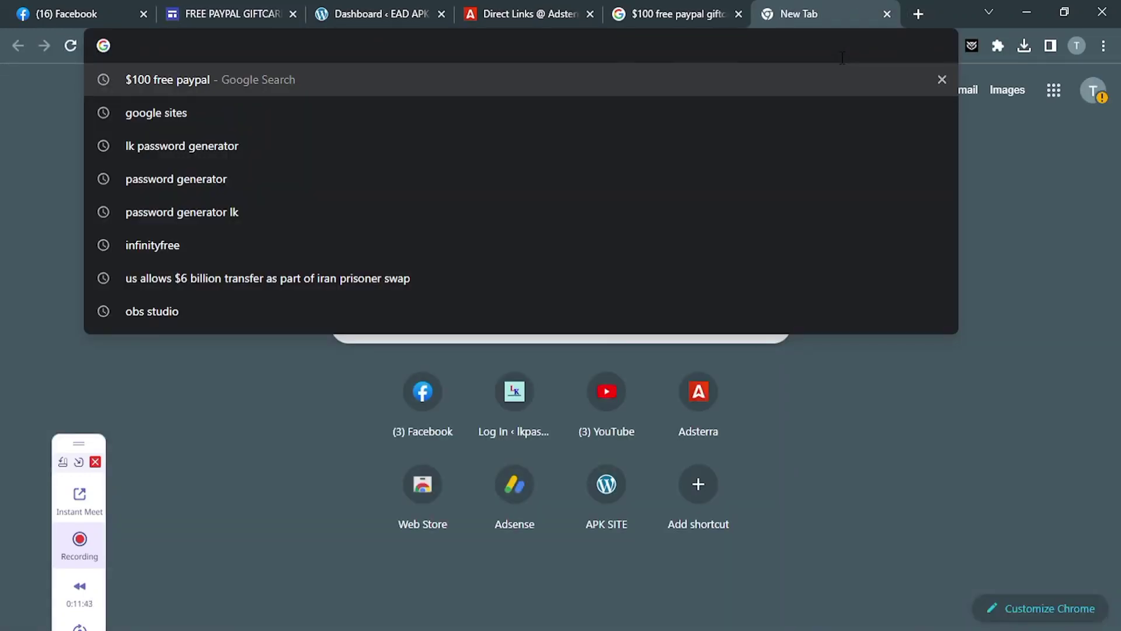
click(685, 86)
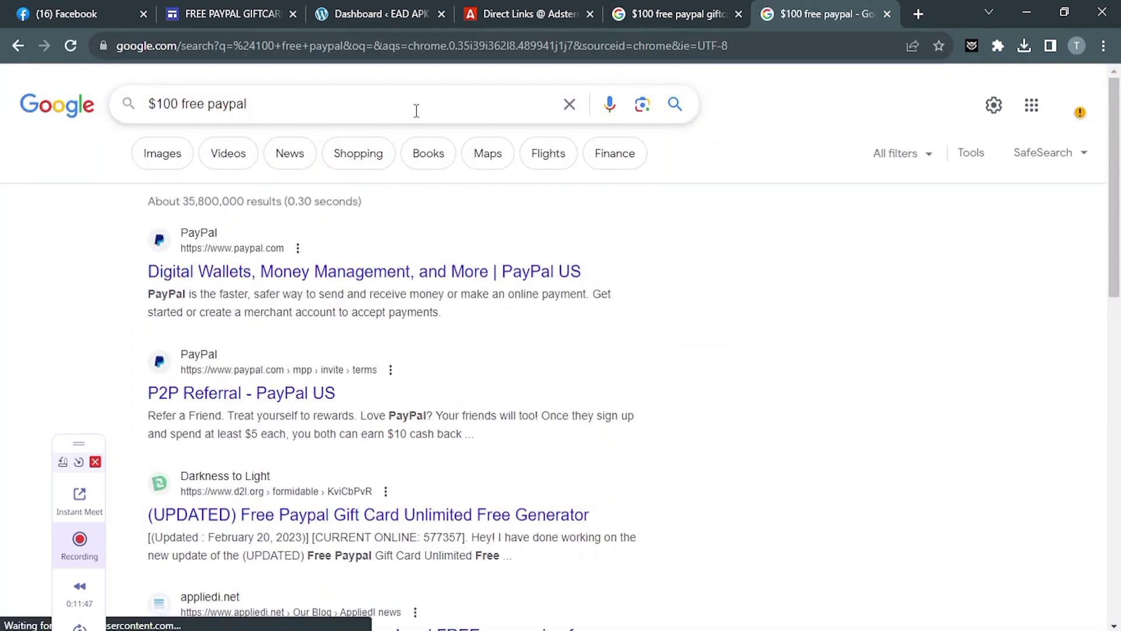
text(d)
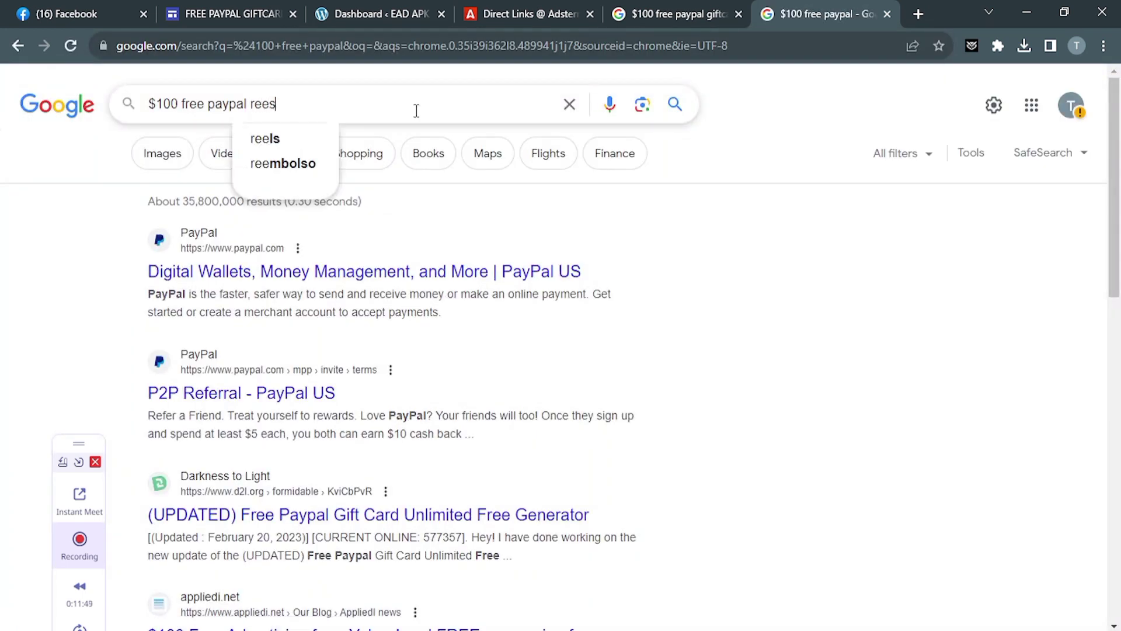
key(BackSpace)
text(se, code)
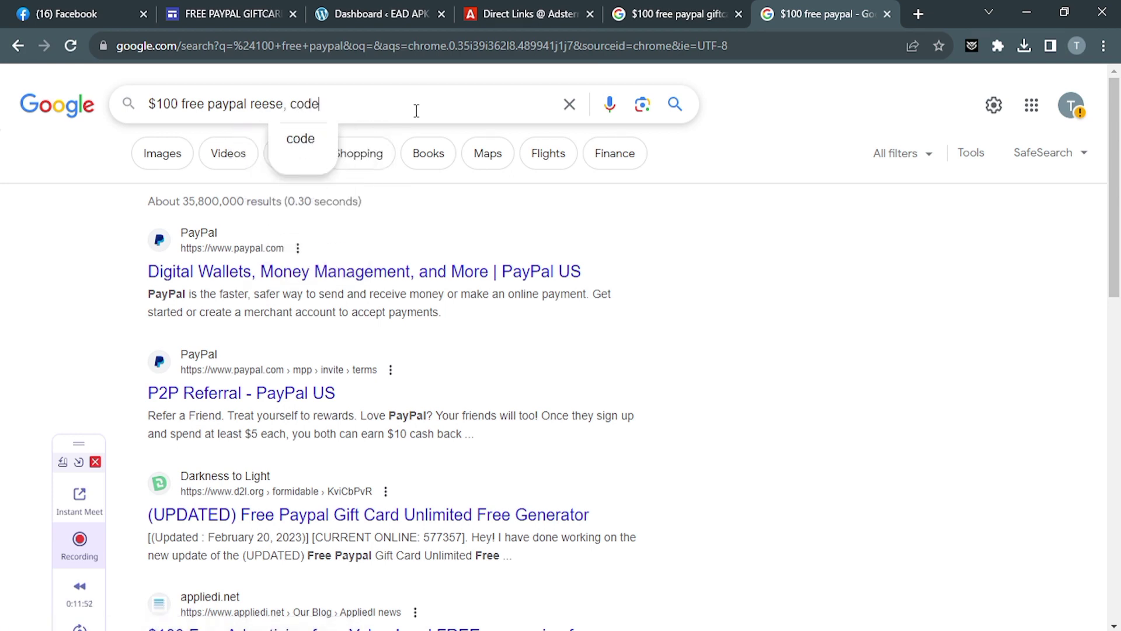
key(Return)
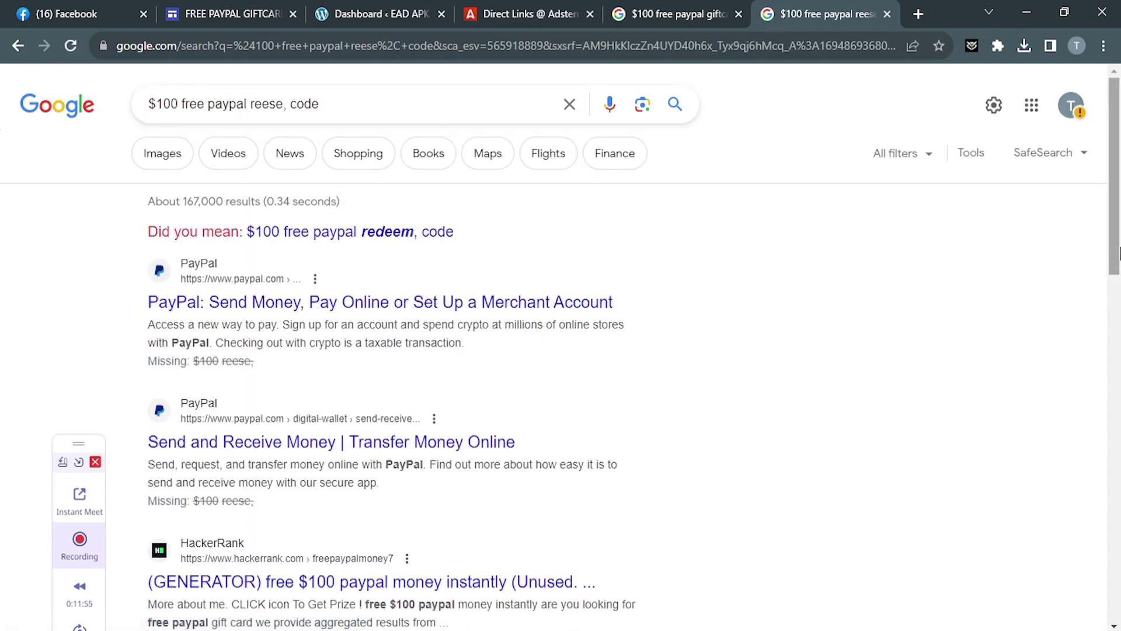
Step: Open the Looker Studio PayPal code generator result and follow its access button through to the PayPal Gift Card Generator link
drag(1118, 237, 1118, 380)
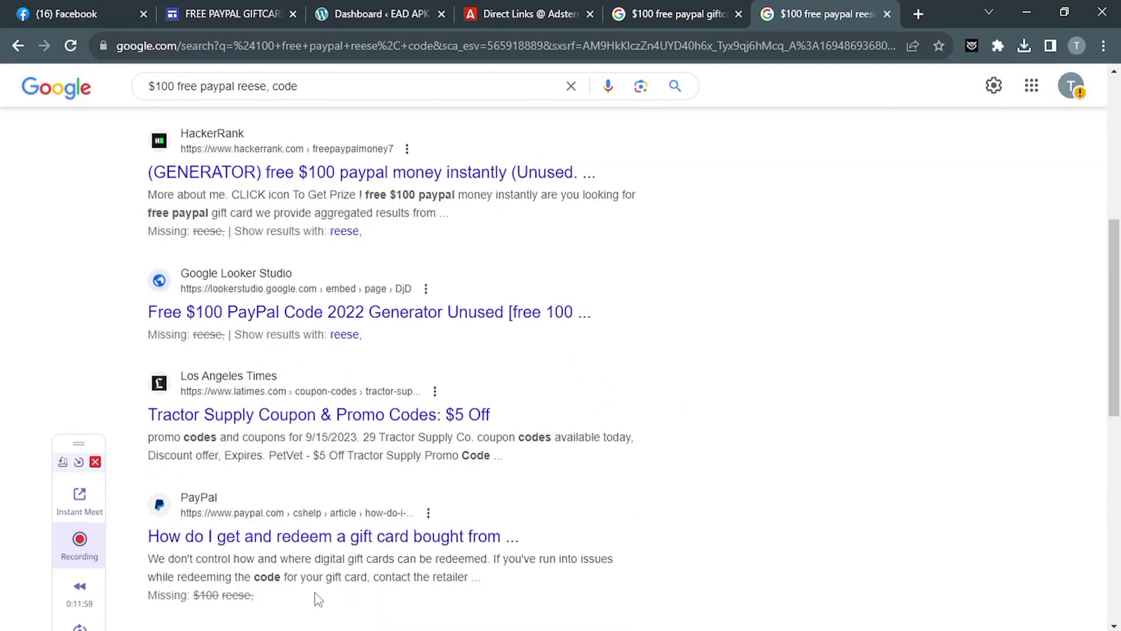
click(497, 312)
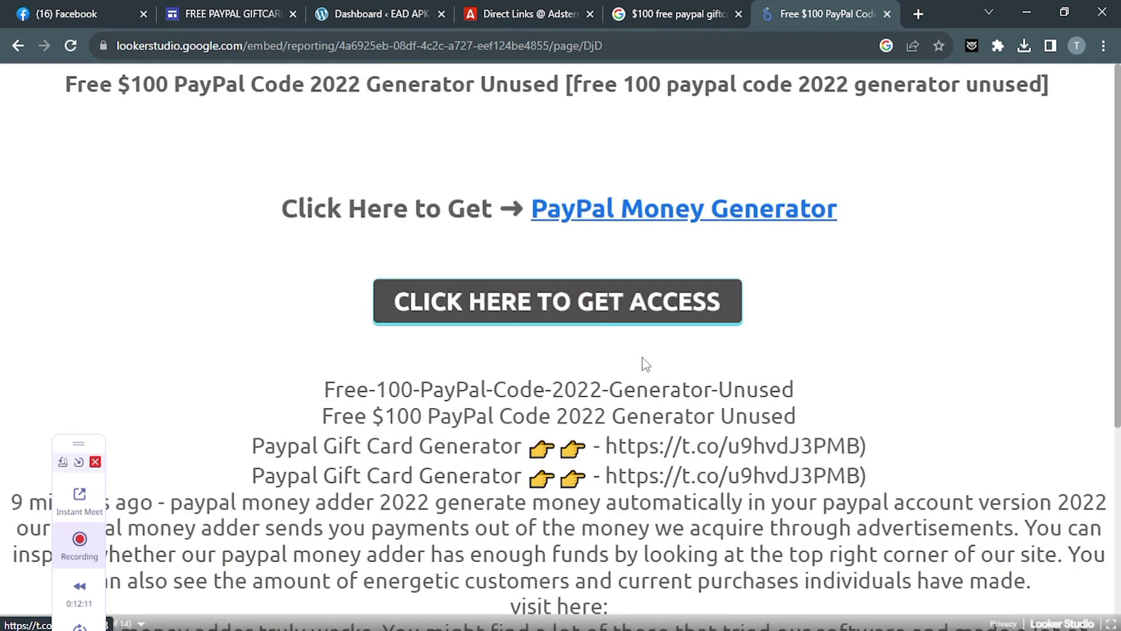
scroll(935, 327, down, 1)
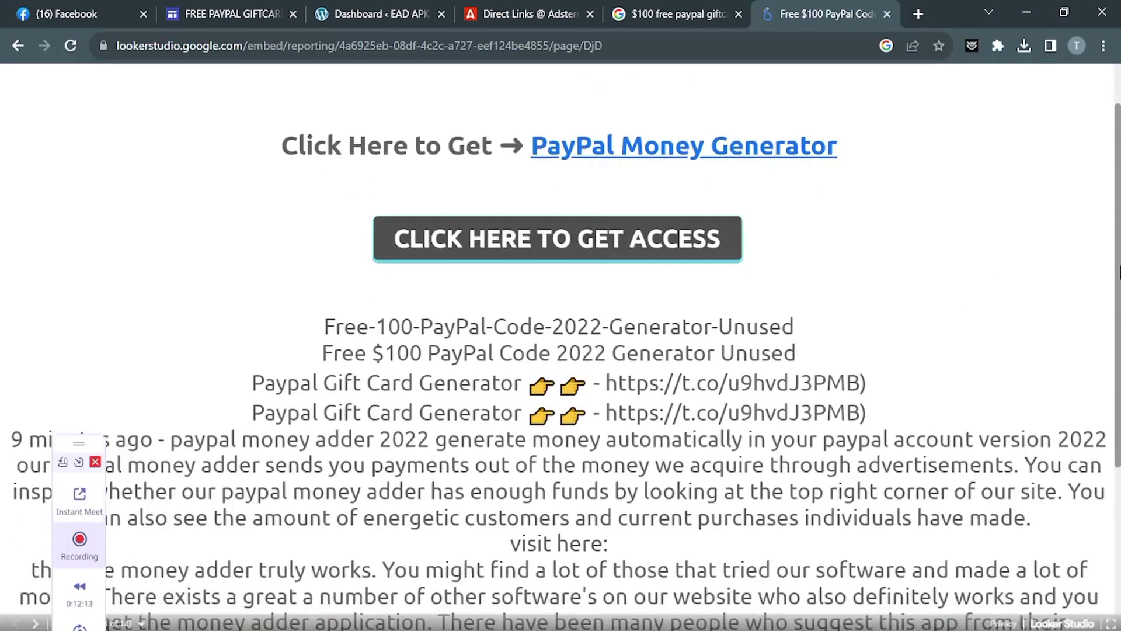
click(684, 248)
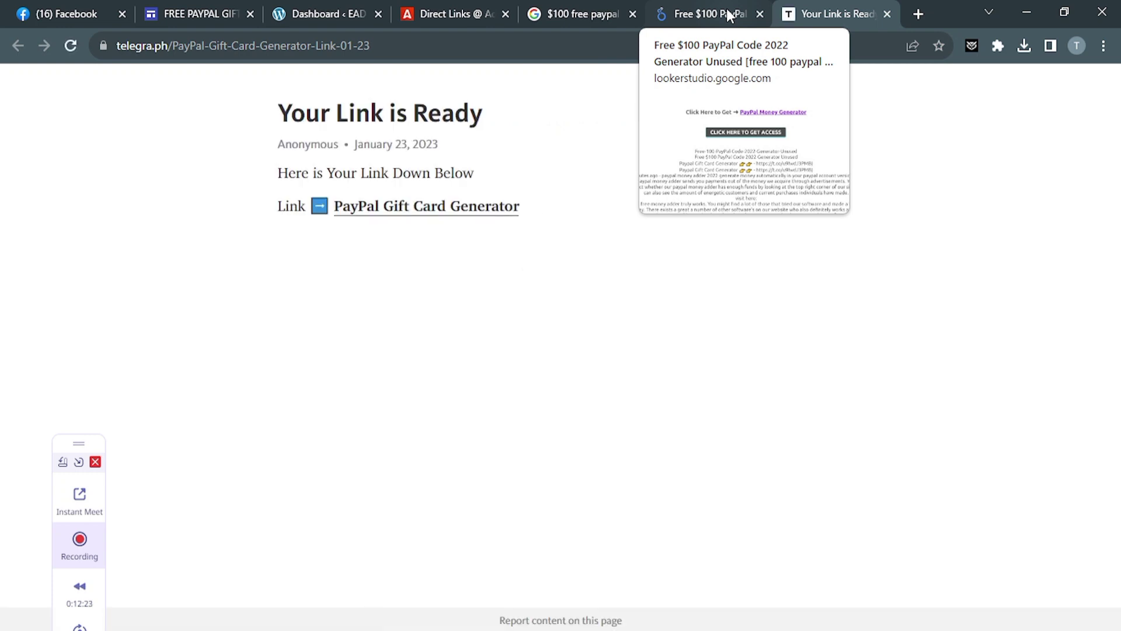
click(461, 213)
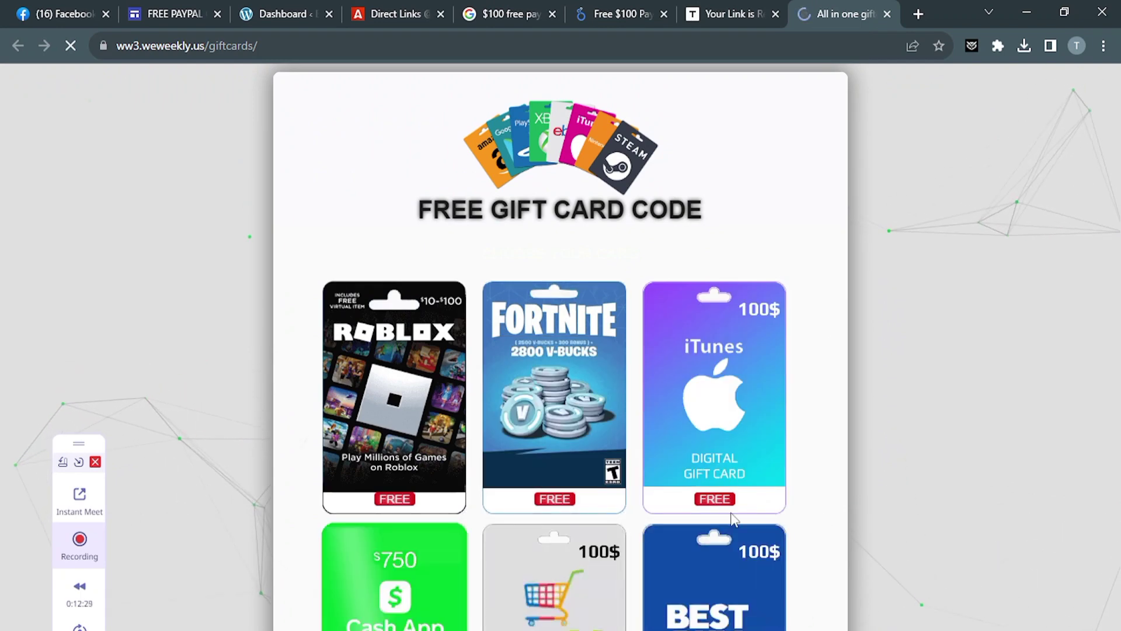
Step: Examine the gift card choices and overall page layout of the Free Gift Card Code site
scroll(1118, 333, down, 5)
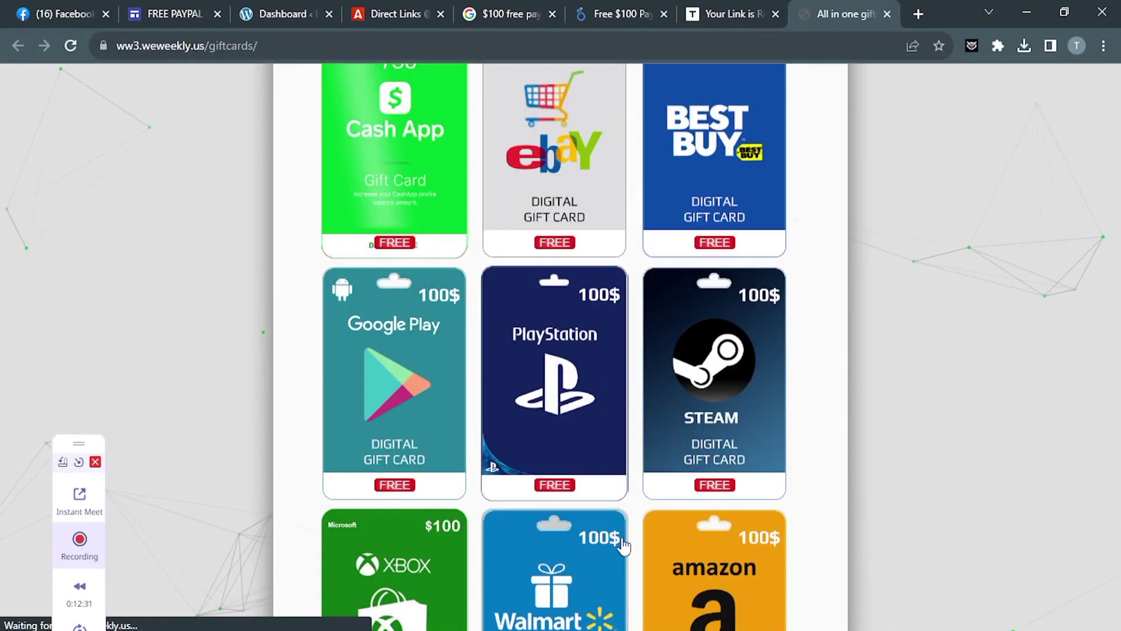
scroll(1120, 466, down, 1)
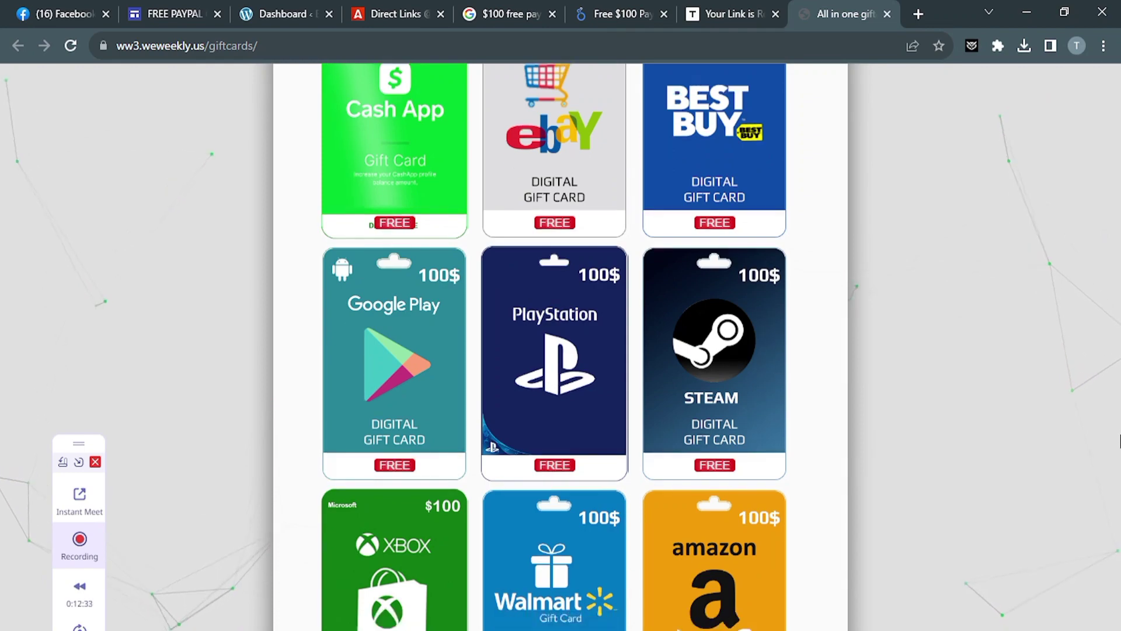
scroll(1119, 496, down, 3)
scroll(1115, 379, up, 6)
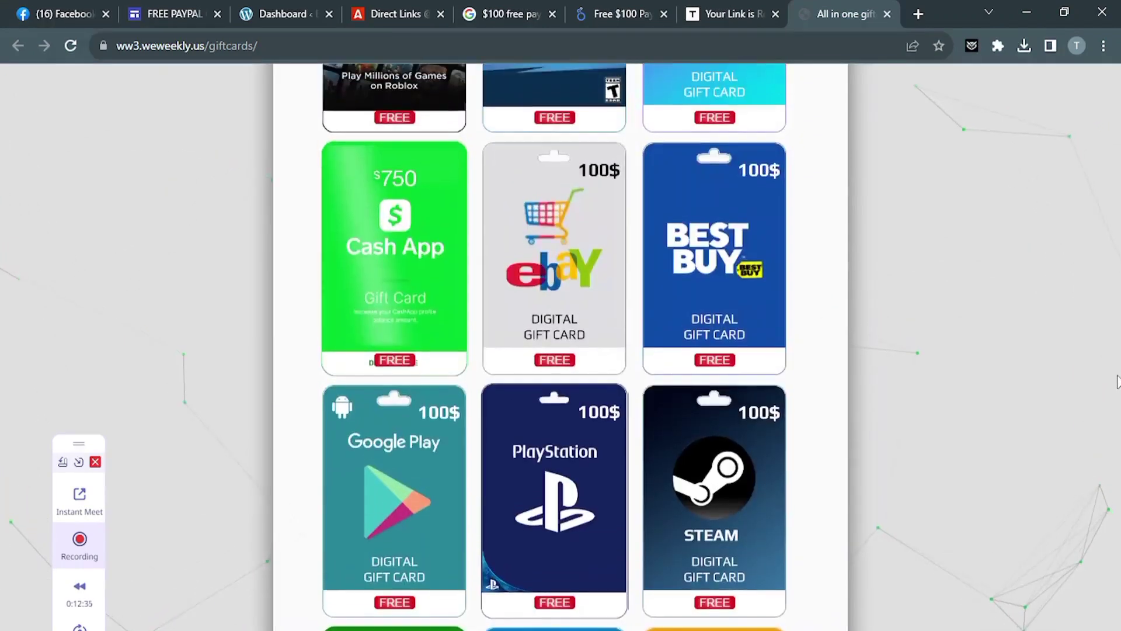
scroll(1119, 302, up, 2)
scroll(1098, 409, down, 6)
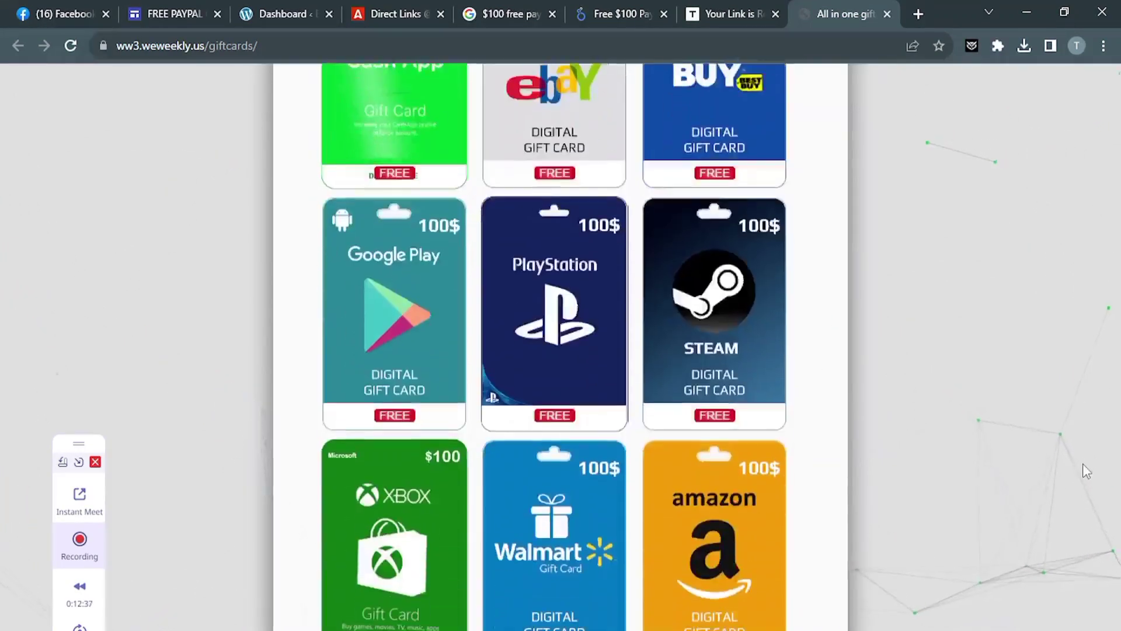
scroll(1087, 438, down, 2)
scroll(1115, 350, up, 10)
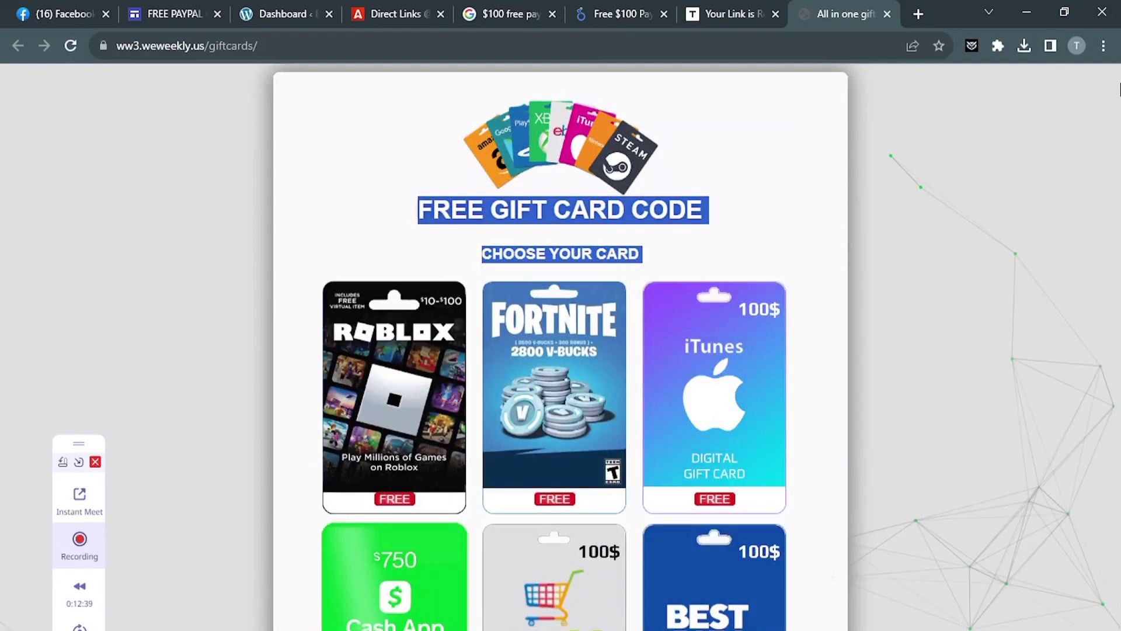
scroll(1119, 286, down, 3)
scroll(1120, 286, down, 6)
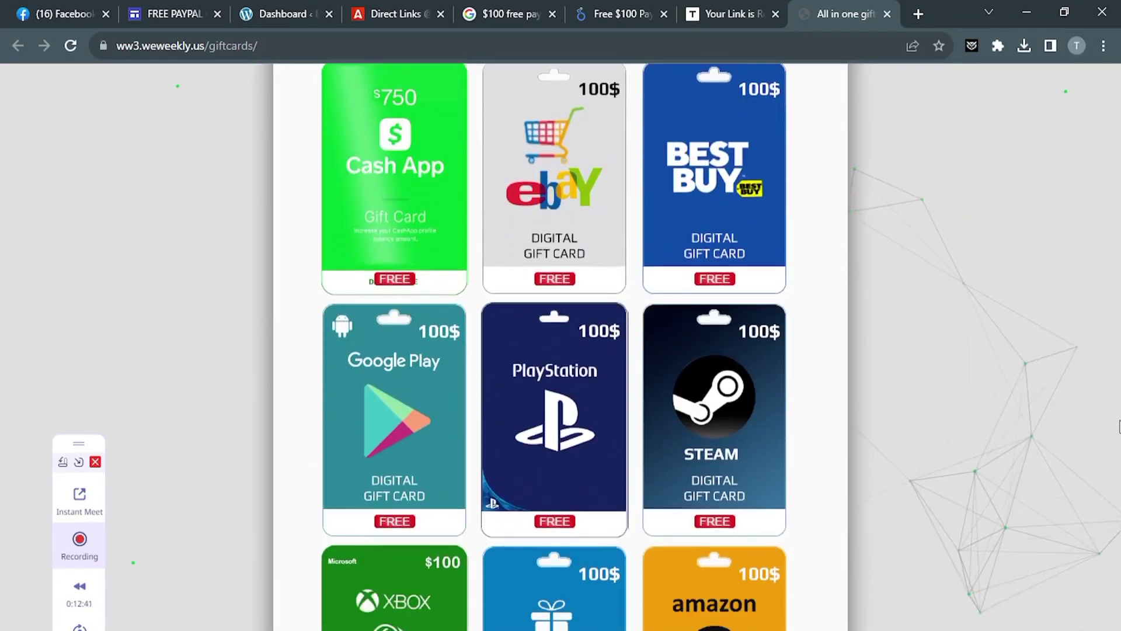
scroll(1119, 473, down, 3)
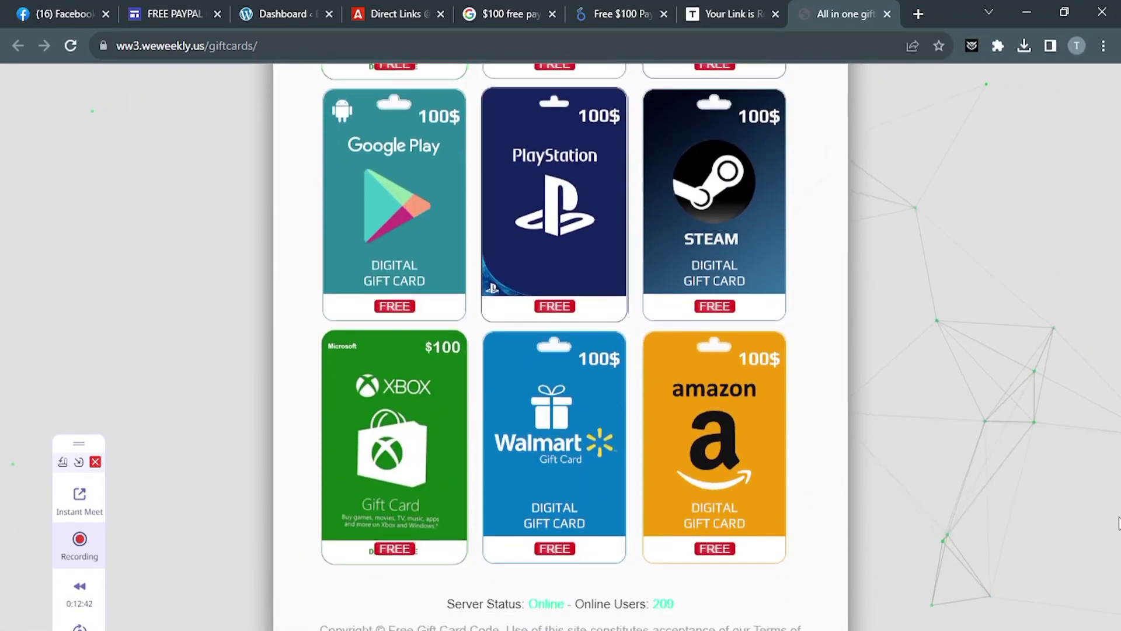
scroll(1119, 409, up, 15)
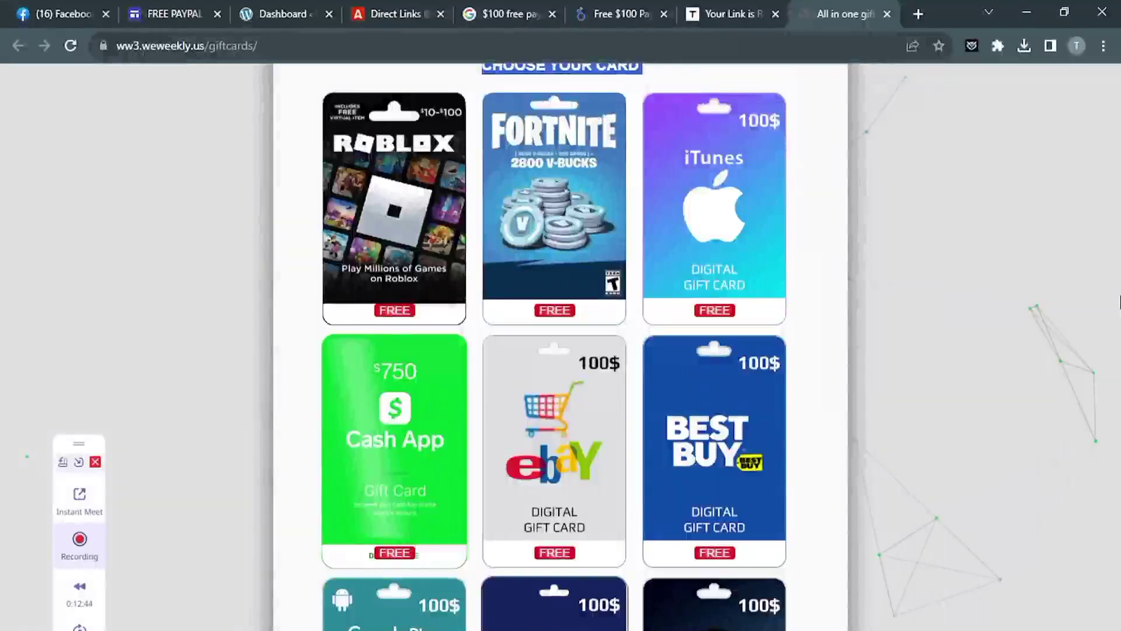
scroll(1119, 221, down, 10)
scroll(1120, 234, up, 10)
scroll(1107, 314, down, 4)
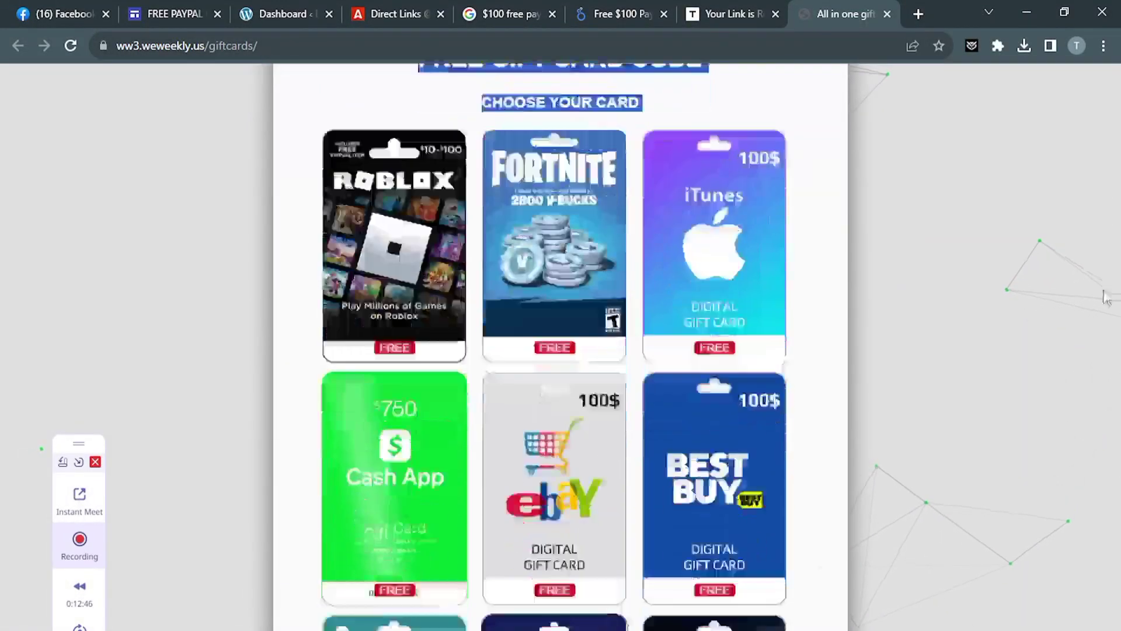
scroll(1107, 315, down, 2)
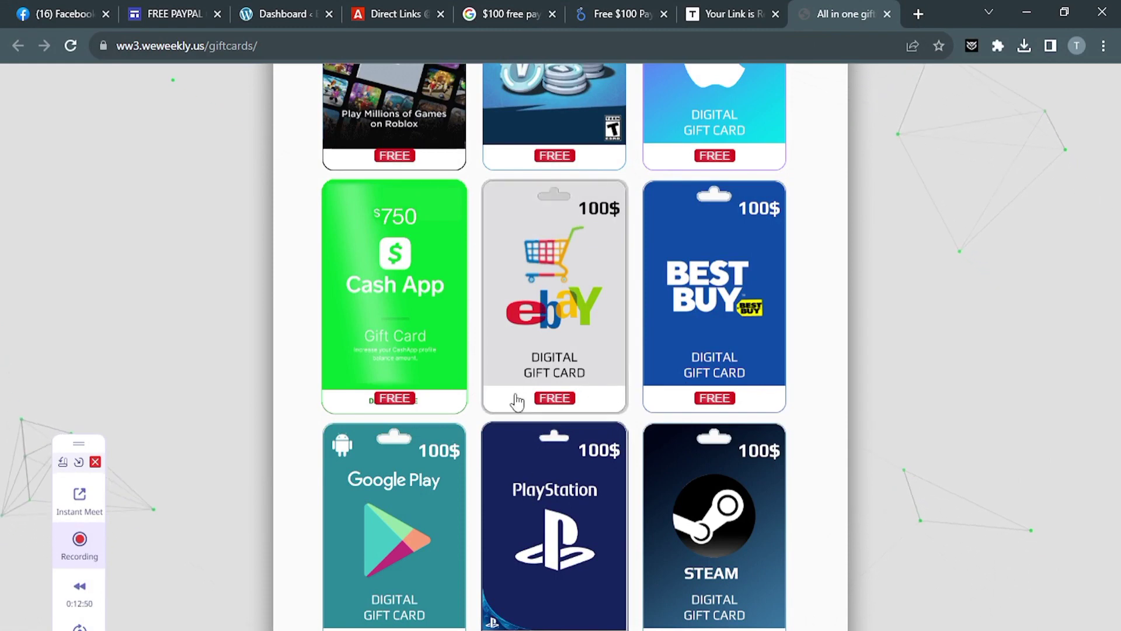
Step: Choose the $100 eBay gift card and highlight its partially hidden code
click(610, 377)
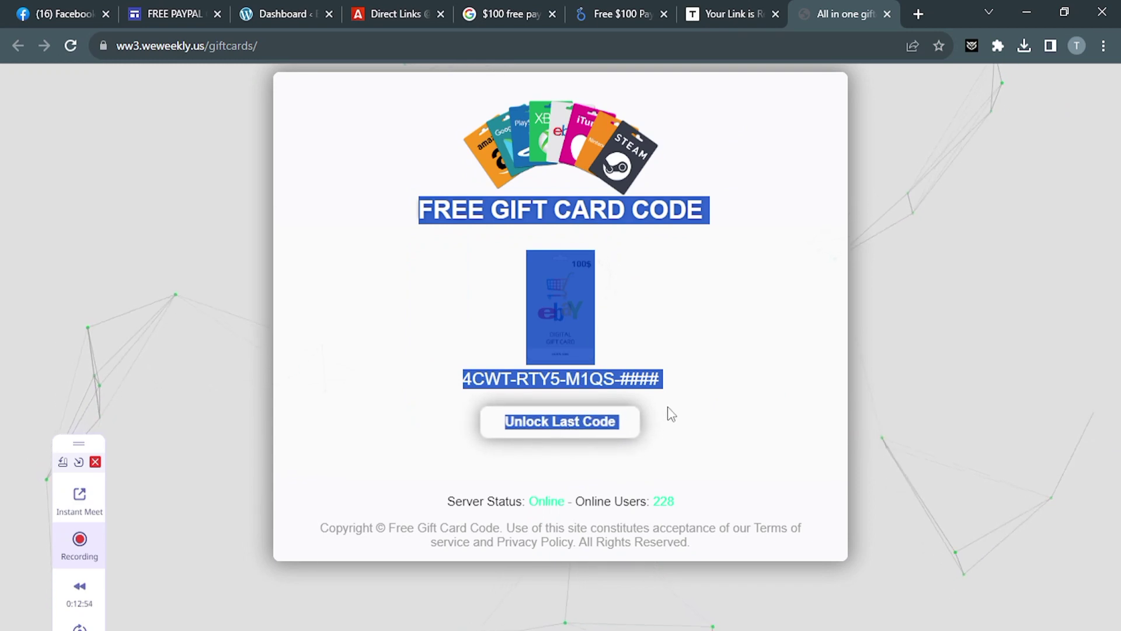
click(723, 358)
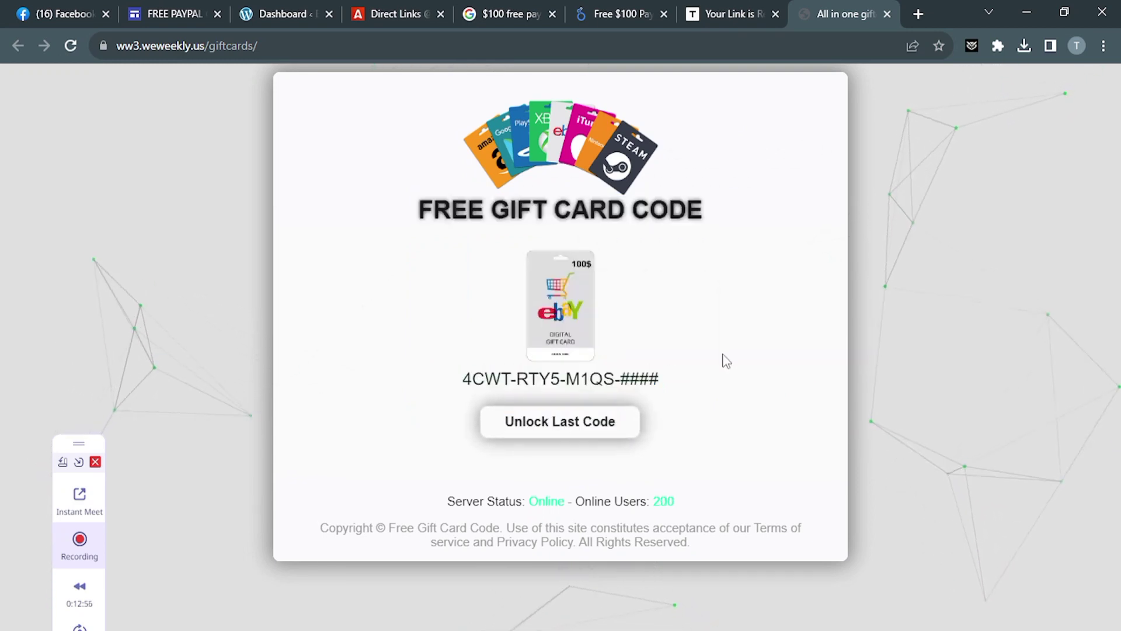
drag(464, 378, 607, 402)
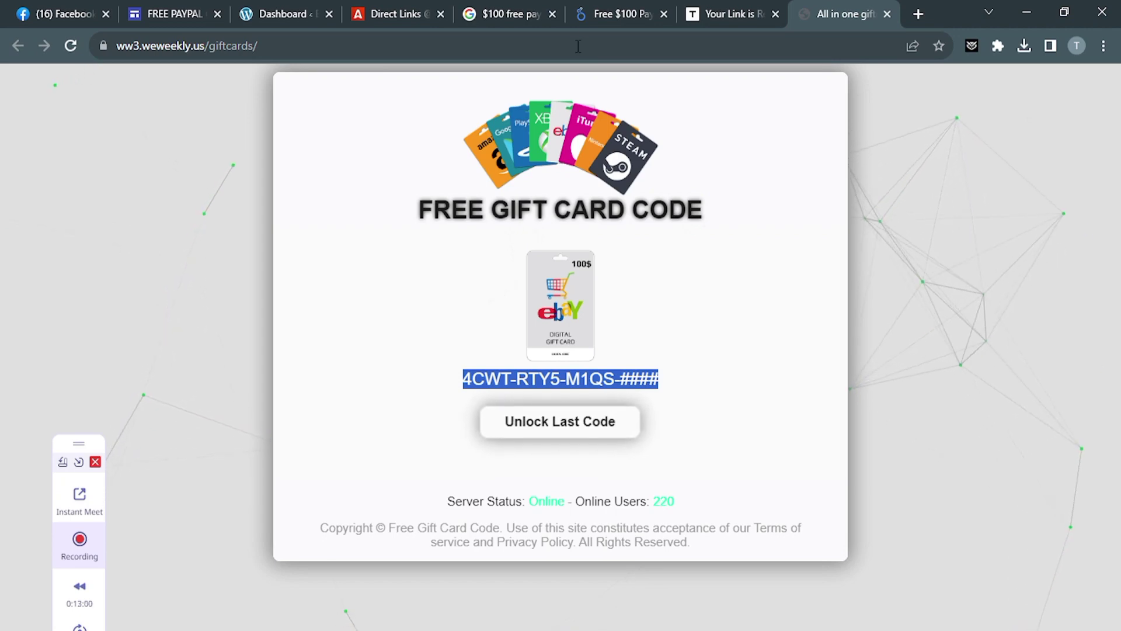
Step: Return to the FREE PAYPAL GIFTCARD site editor and review the insertable elements and the page's claim buttons
click(502, 13)
click(379, 13)
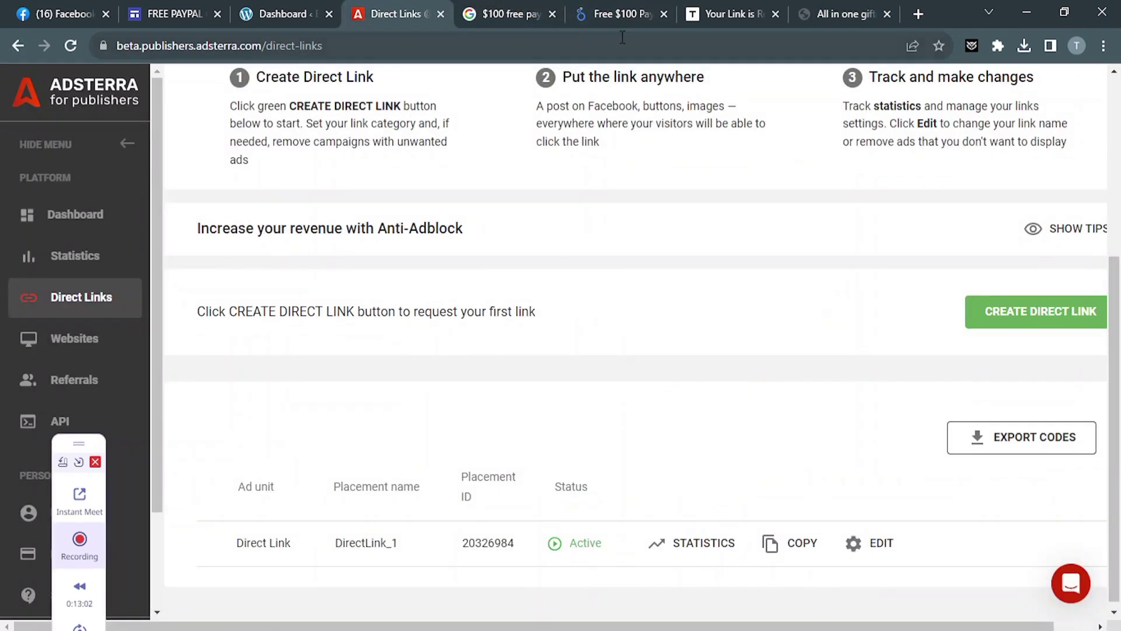
click(279, 12)
click(176, 12)
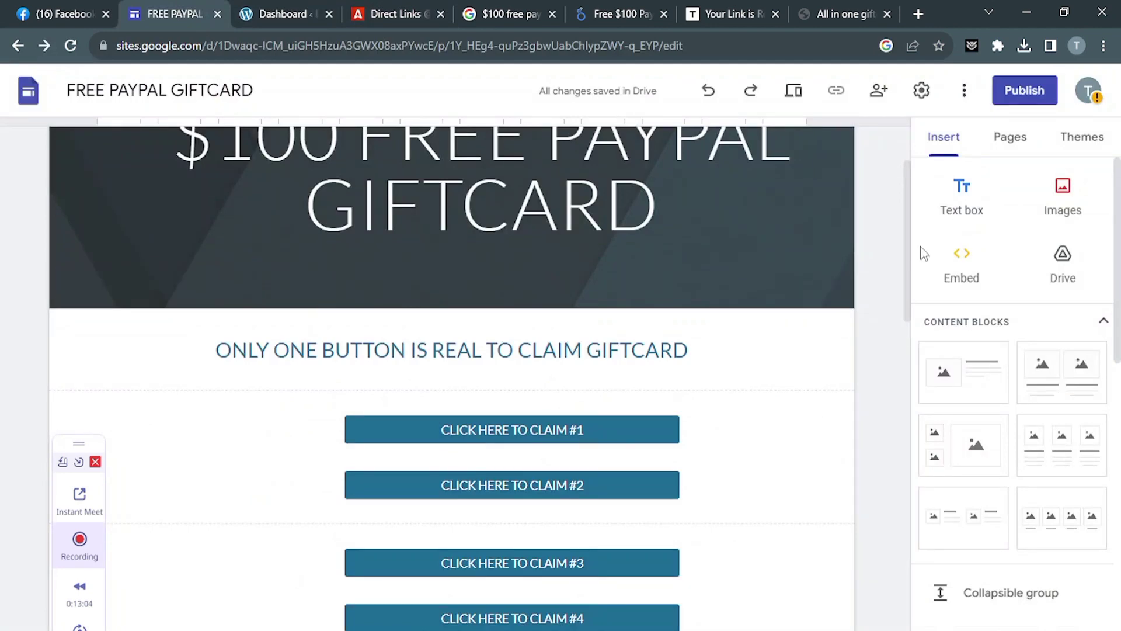
scroll(1119, 257, down, 2)
drag(1119, 257, 1119, 478)
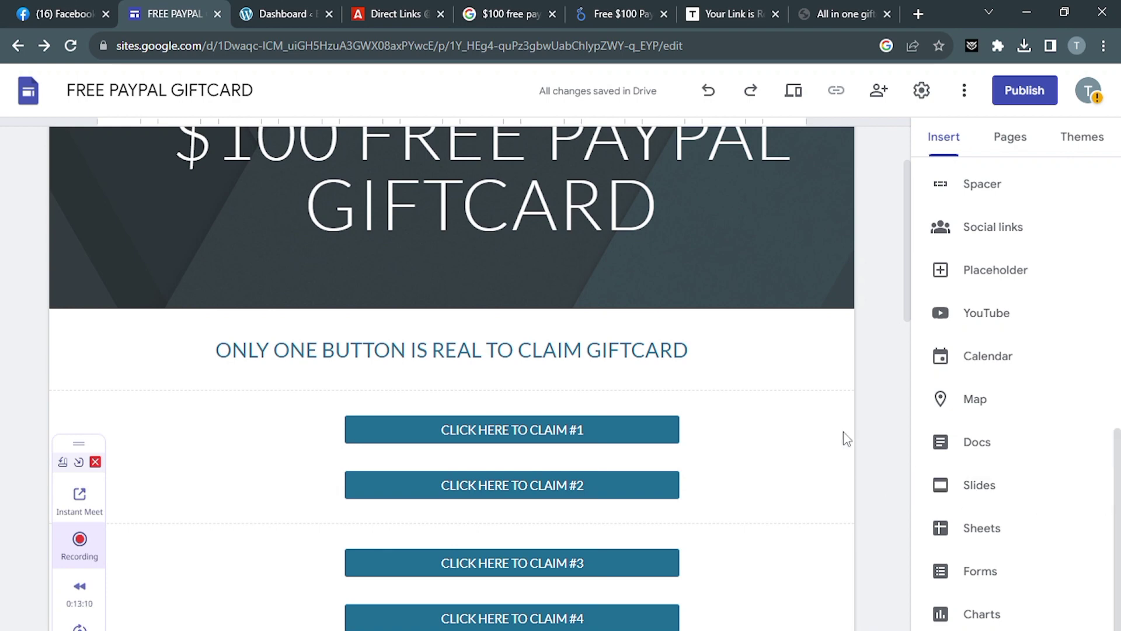
scroll(907, 323, down, 4)
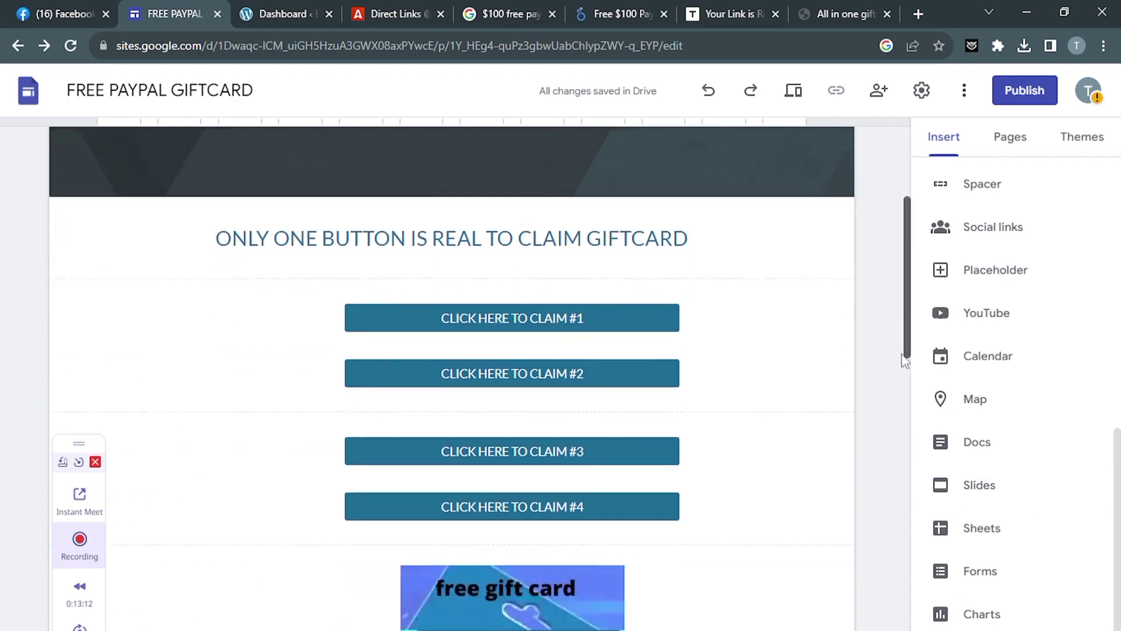
Step: Switch to Blogger in the other Chrome window, choose the tip7movies blog and start a new post from its post list
click(918, 14)
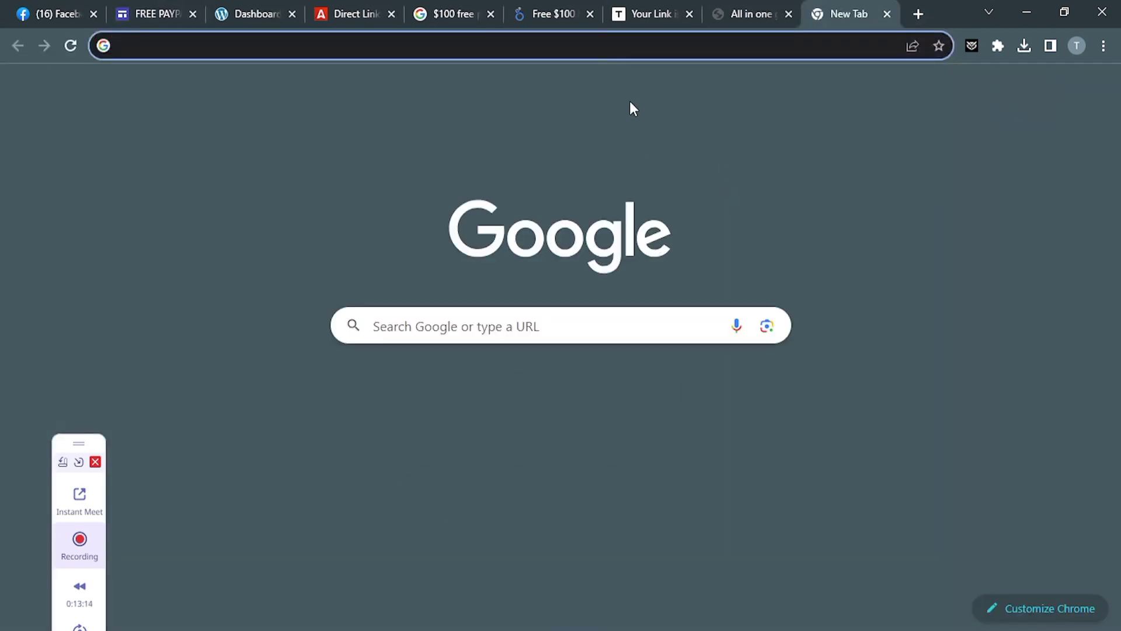
click(615, 618)
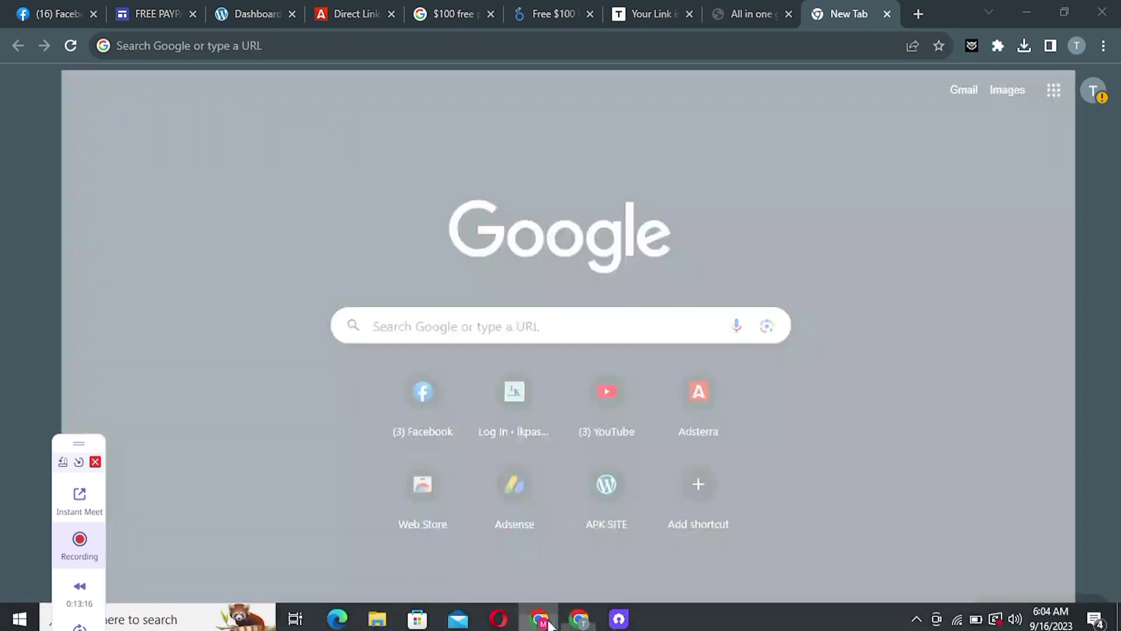
click(411, 450)
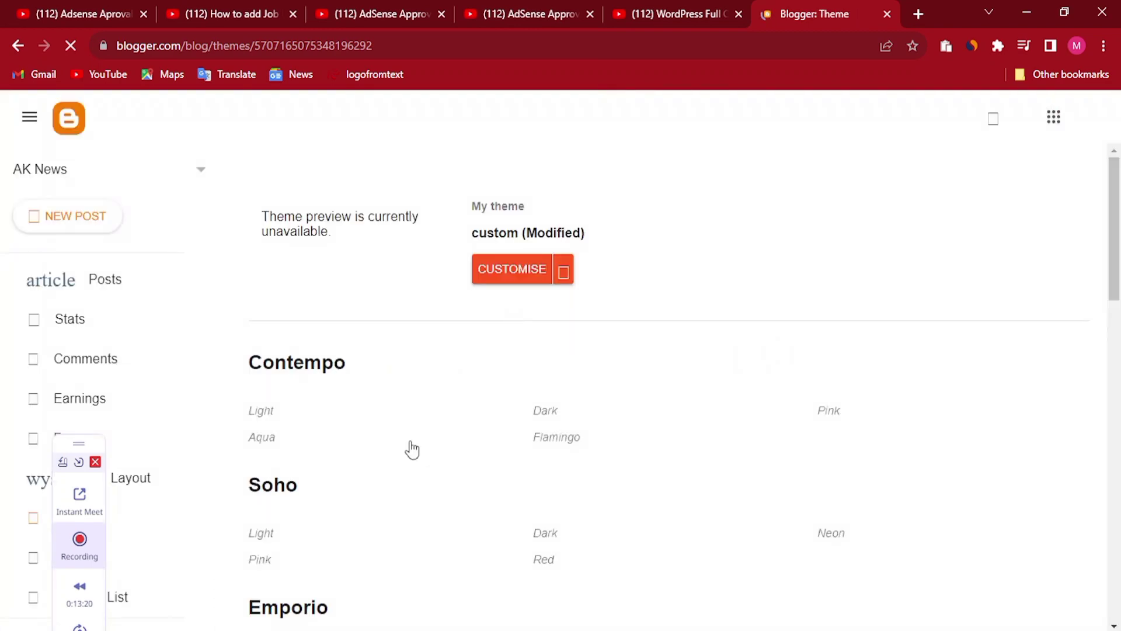
click(184, 173)
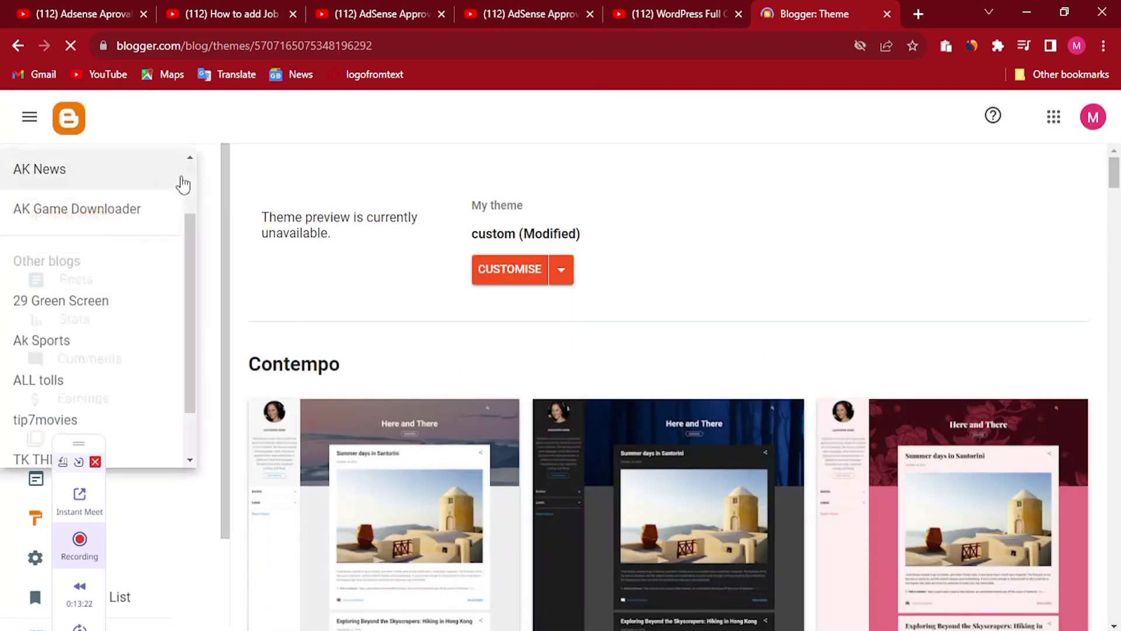
click(121, 415)
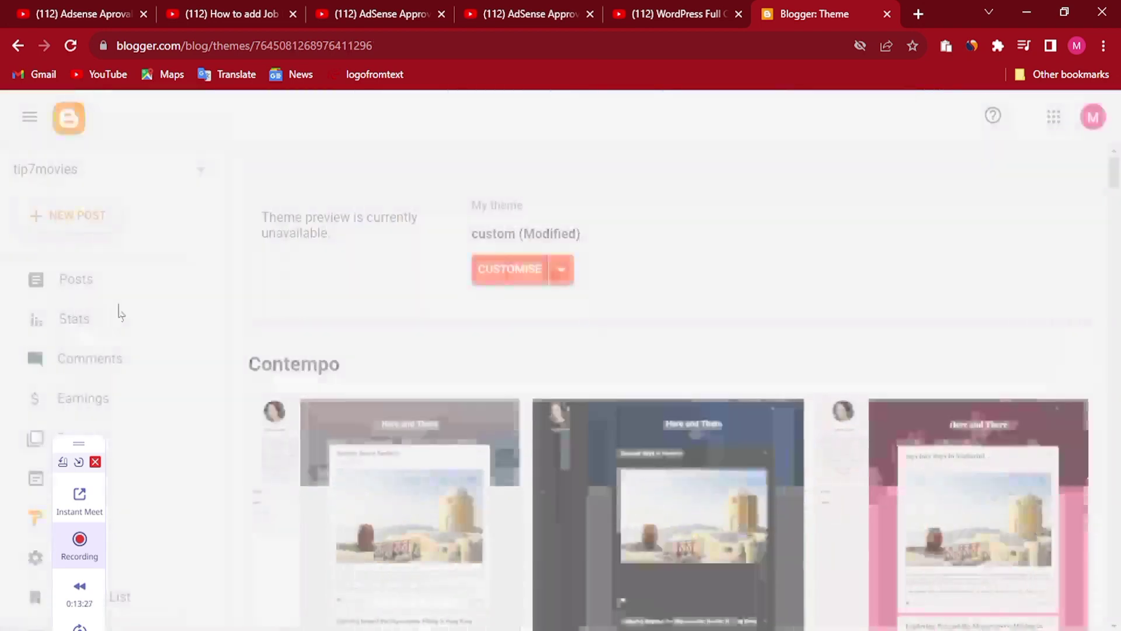
click(119, 263)
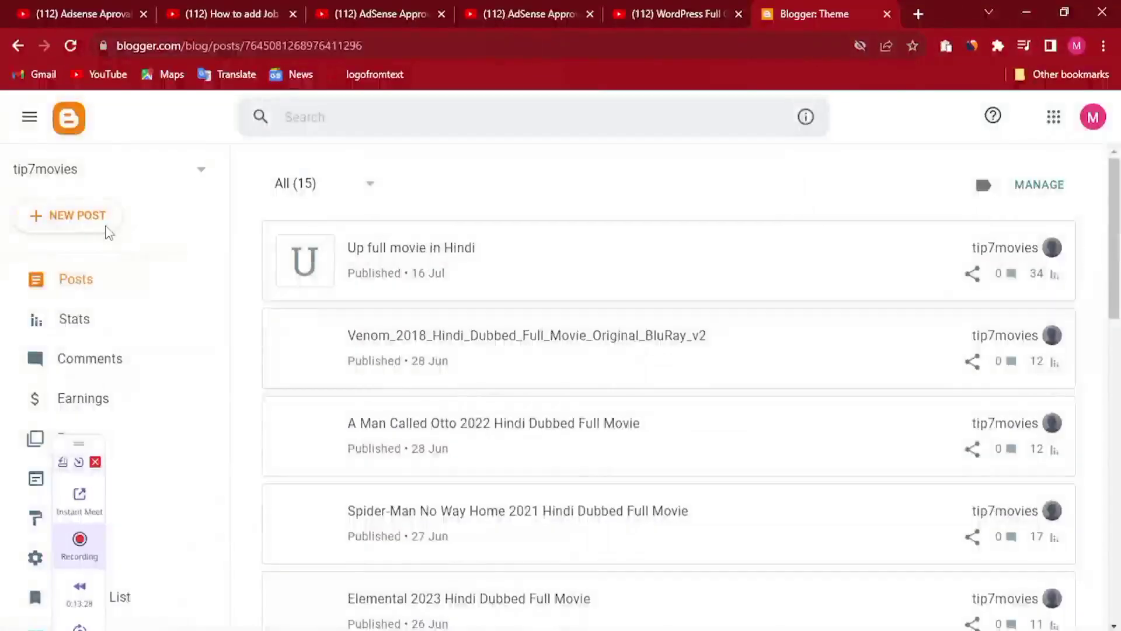
click(107, 231)
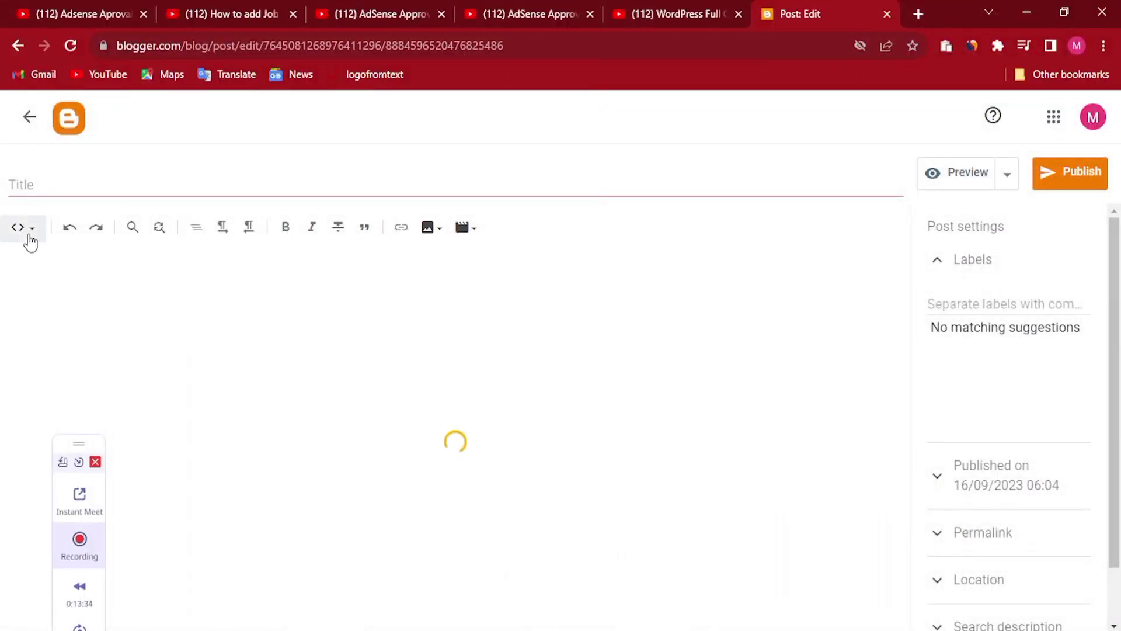
Step: Switch the new post's editor to Compose view and open the paragraph style choices
click(29, 237)
click(44, 283)
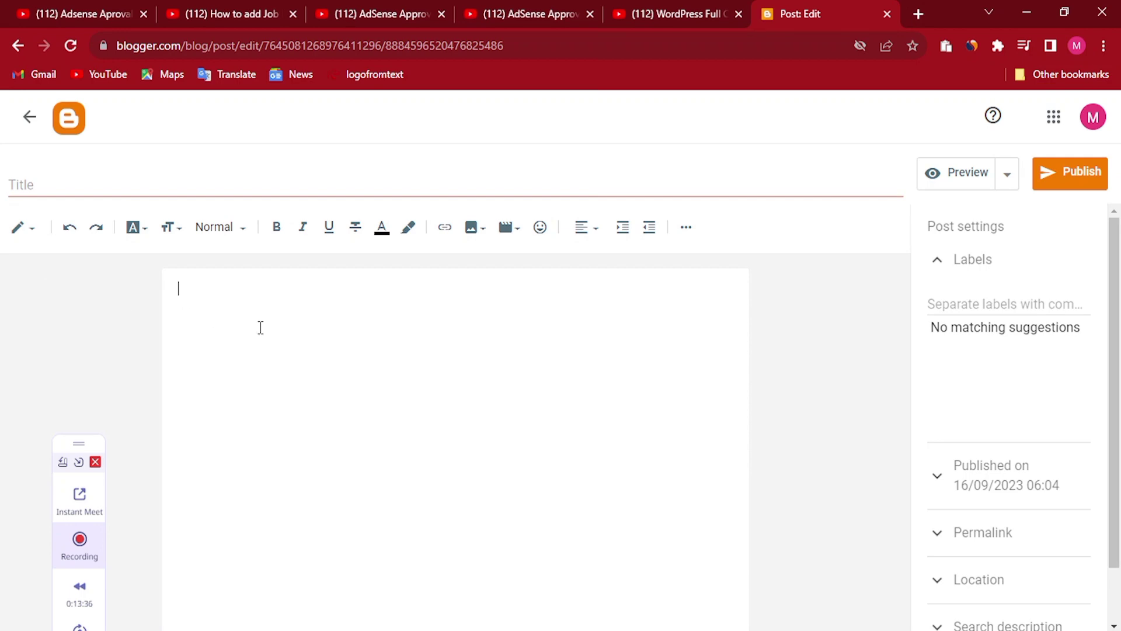
click(249, 229)
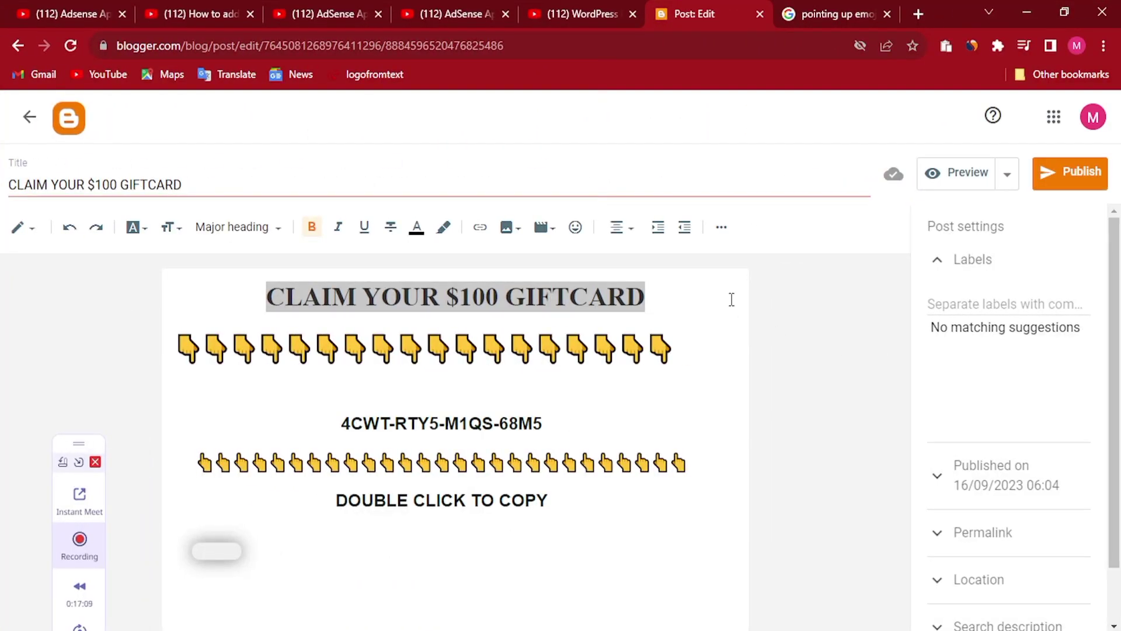
Step: Add a blank line between the gift card code and the row of pointing-up emojis, and check the emoji search results
click(731, 299)
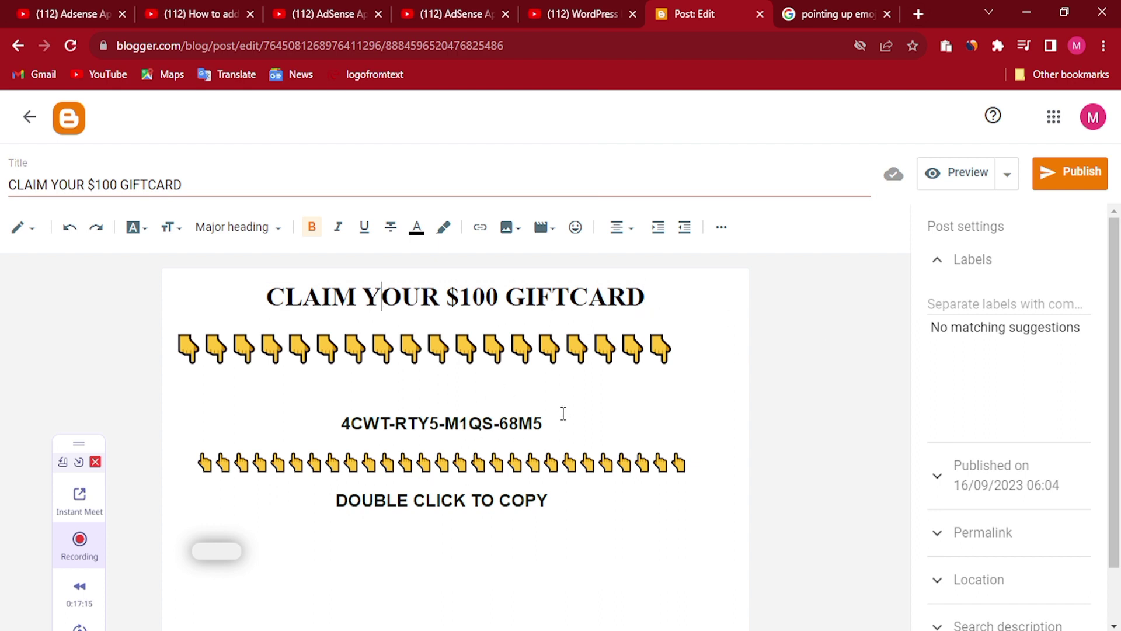
key(Return)
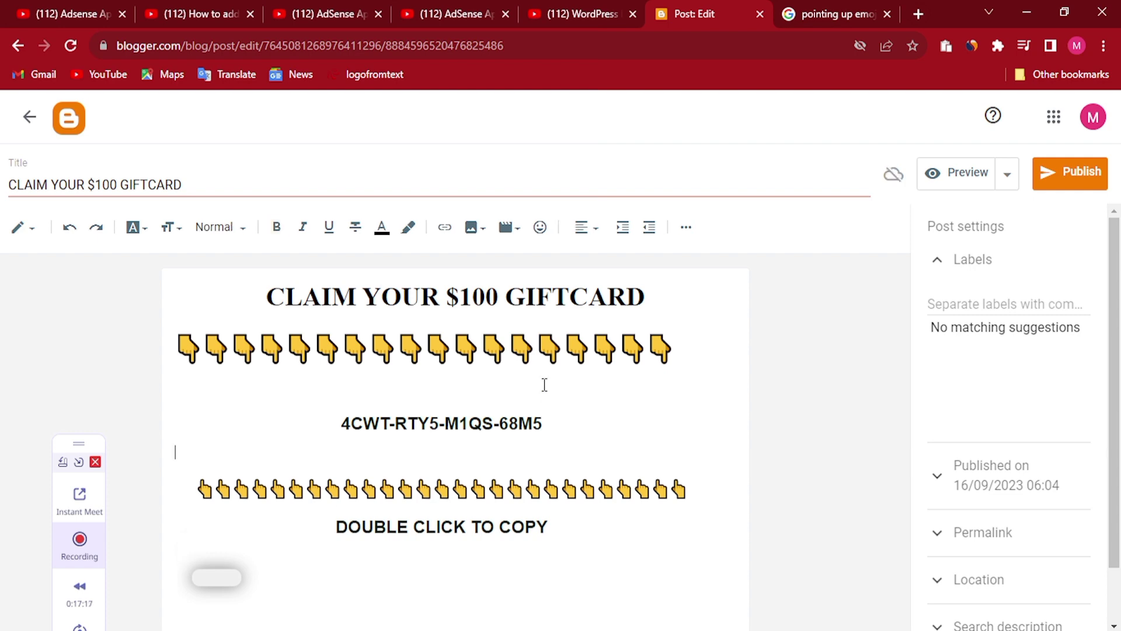
click(830, 10)
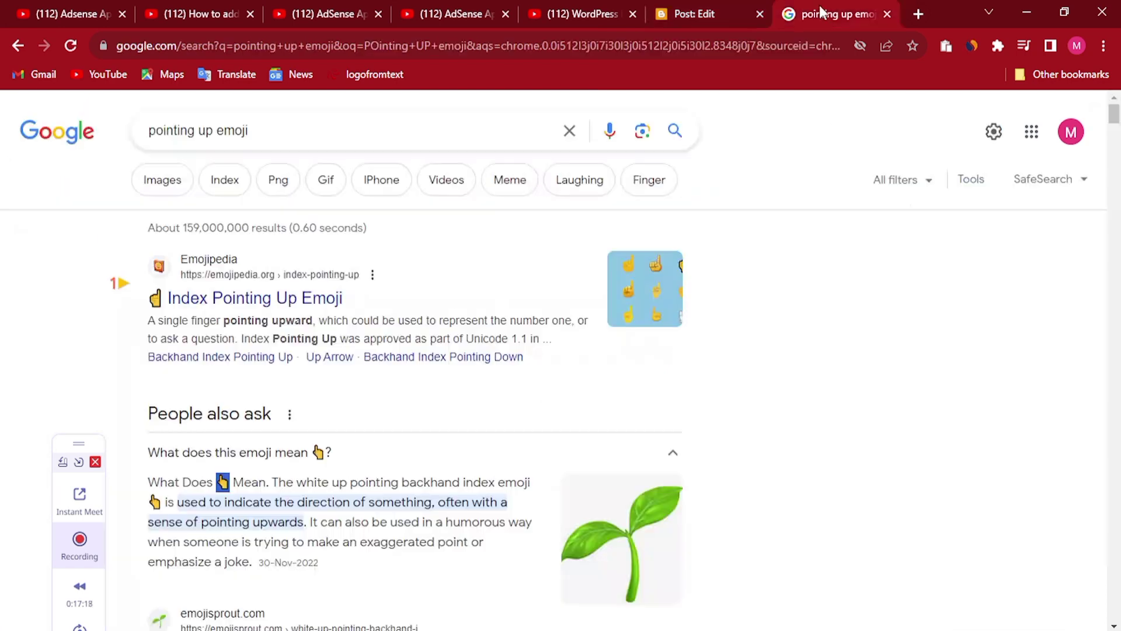
click(724, 17)
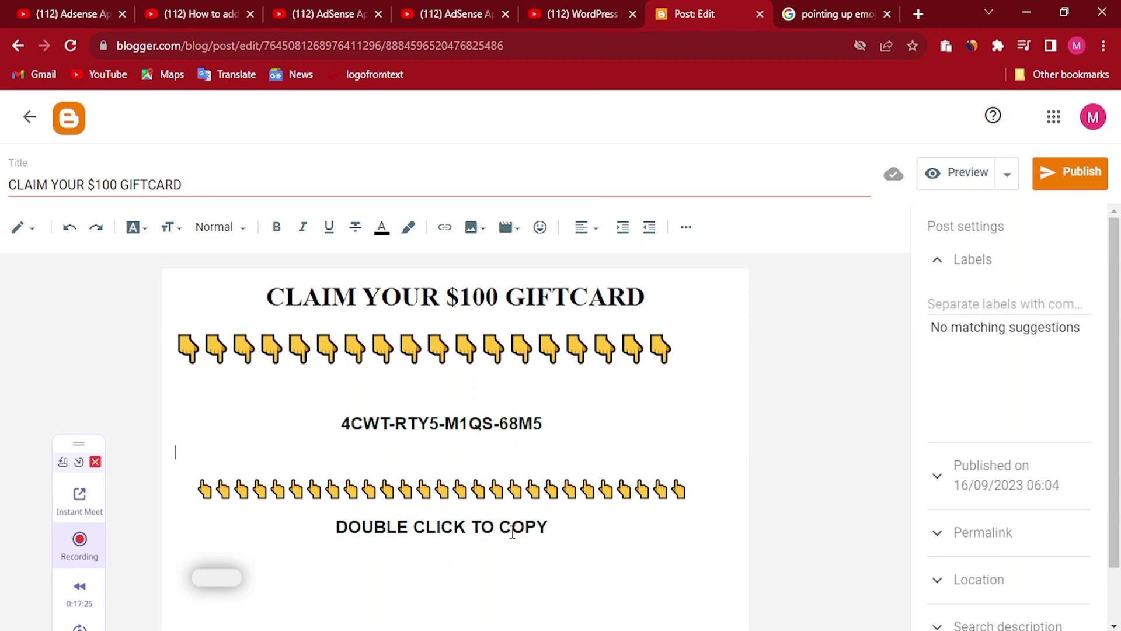
Step: Insert the word CODE into the instruction line so it reads "DOUBLE CLICK CODE TO COPY"
click(471, 528)
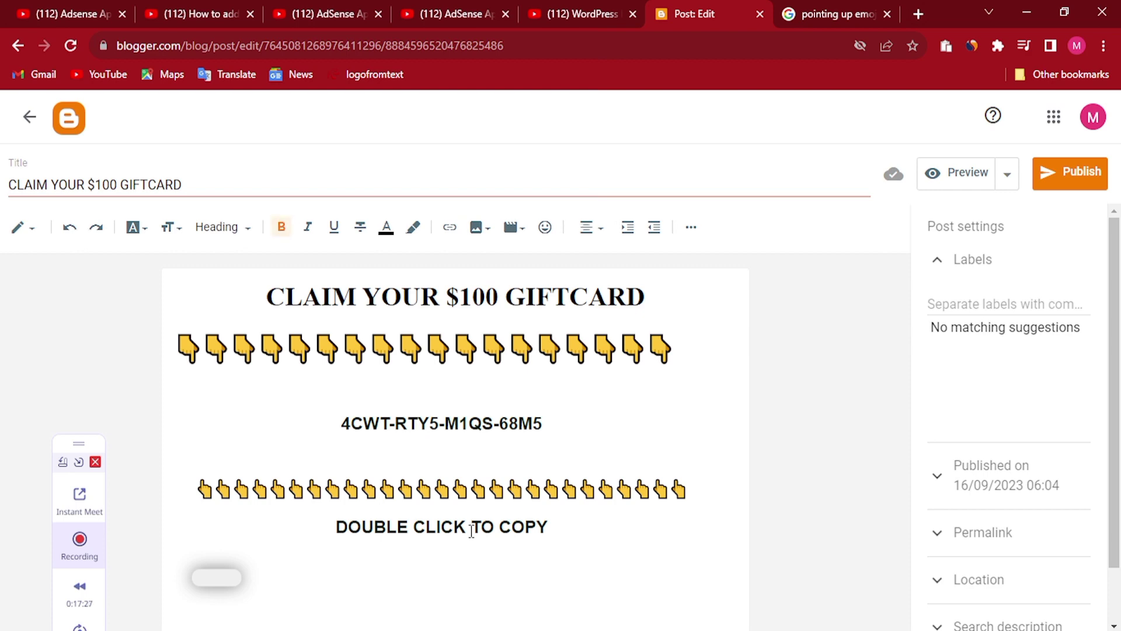
text(T)
key(BackSpace)
text(CODE)
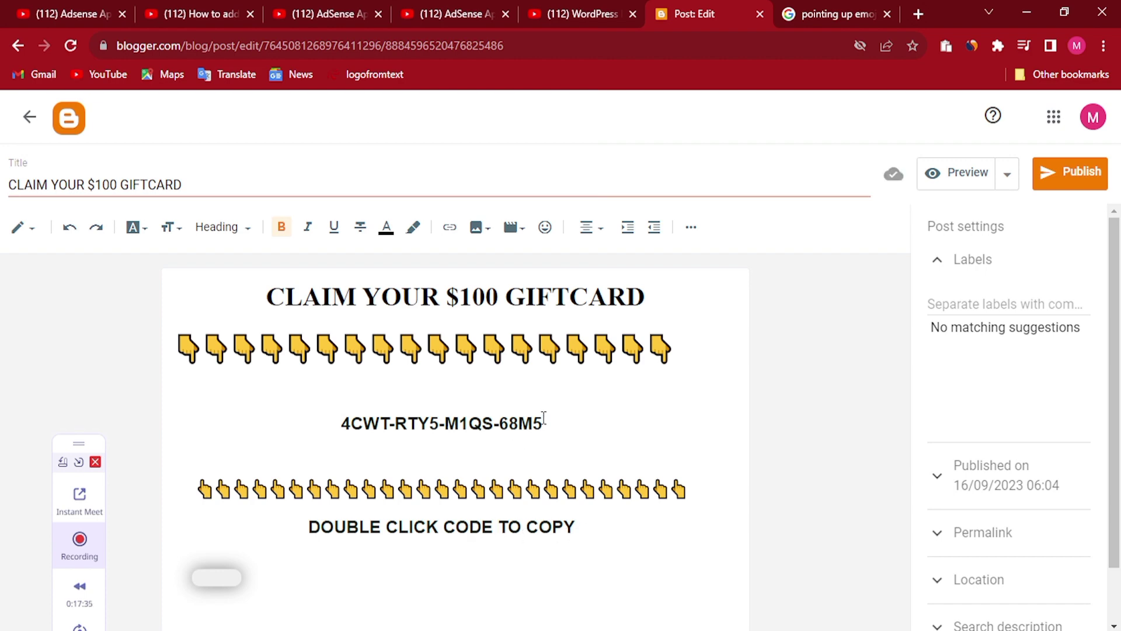
Step: Switch to the other Chrome window and copy the DirectLink_1 address from Adsterra's Direct Links page
click(569, 620)
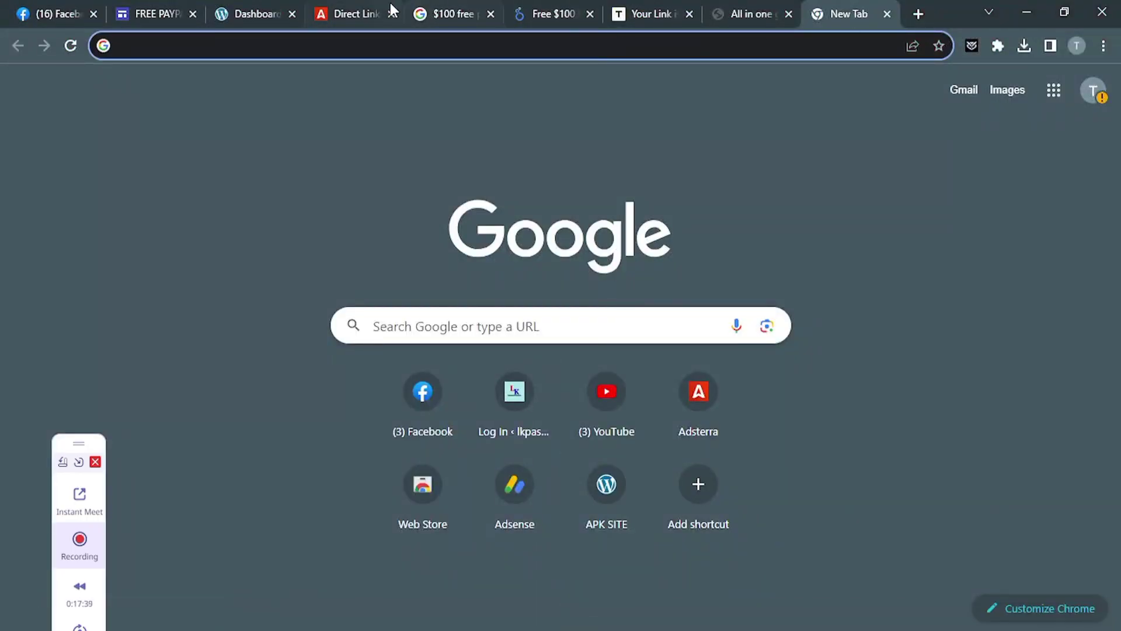
click(371, 16)
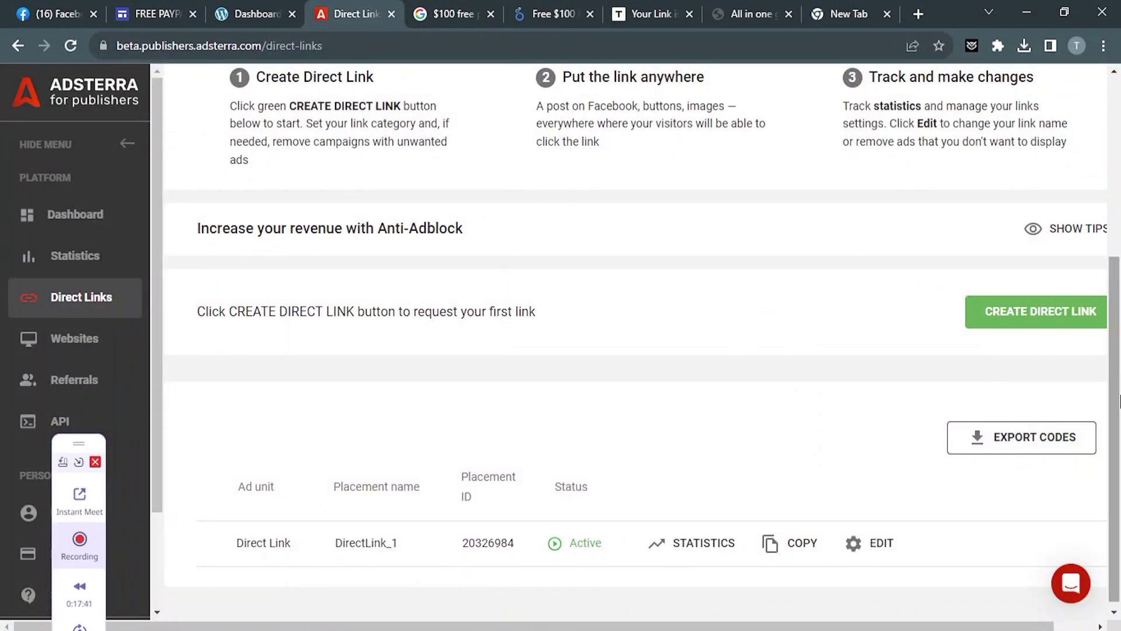
scroll(671, 155, up, 5)
scroll(670, 155, down, 5)
click(823, 541)
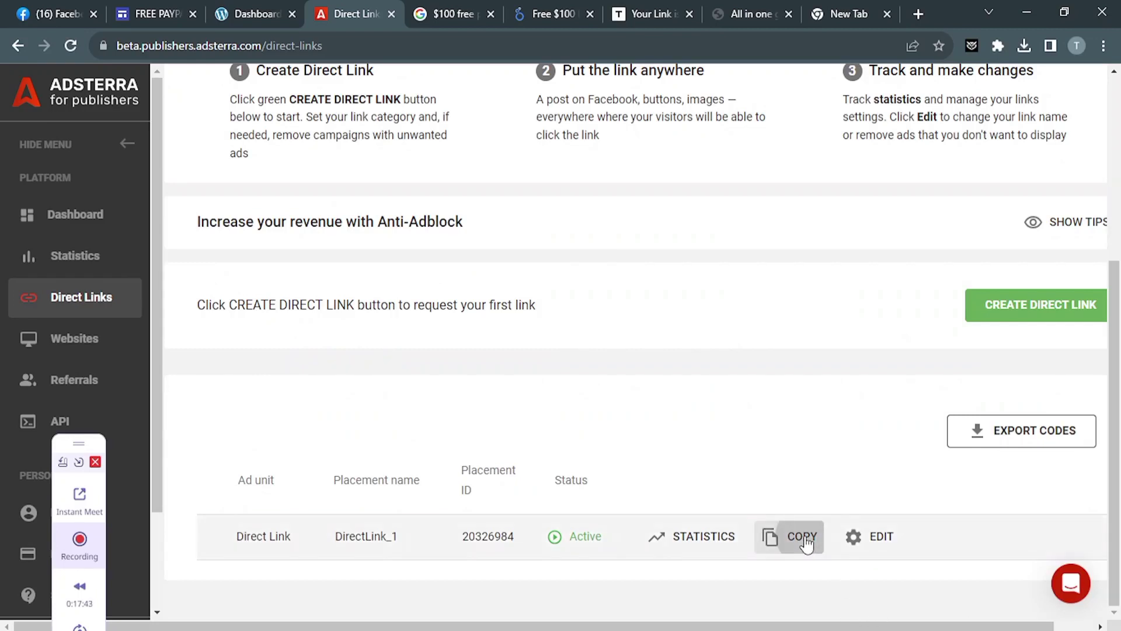
Step: Back in the Blogger post, link the gift card code to the copied Adsterra direct link, set to open in a new window
click(539, 620)
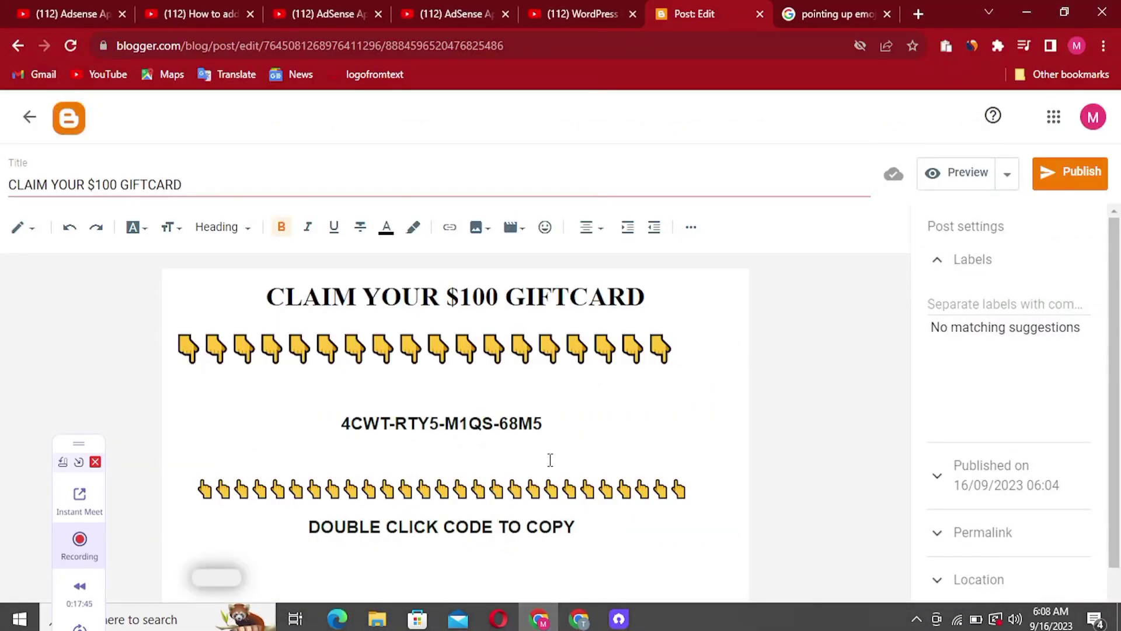
drag(559, 425, 306, 433)
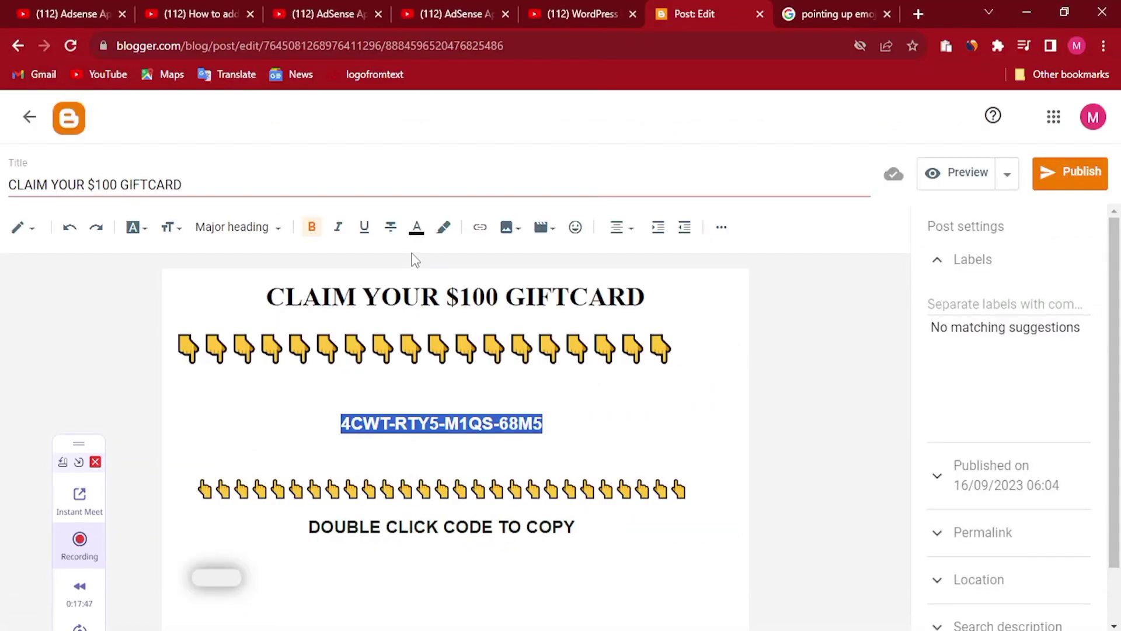
click(479, 227)
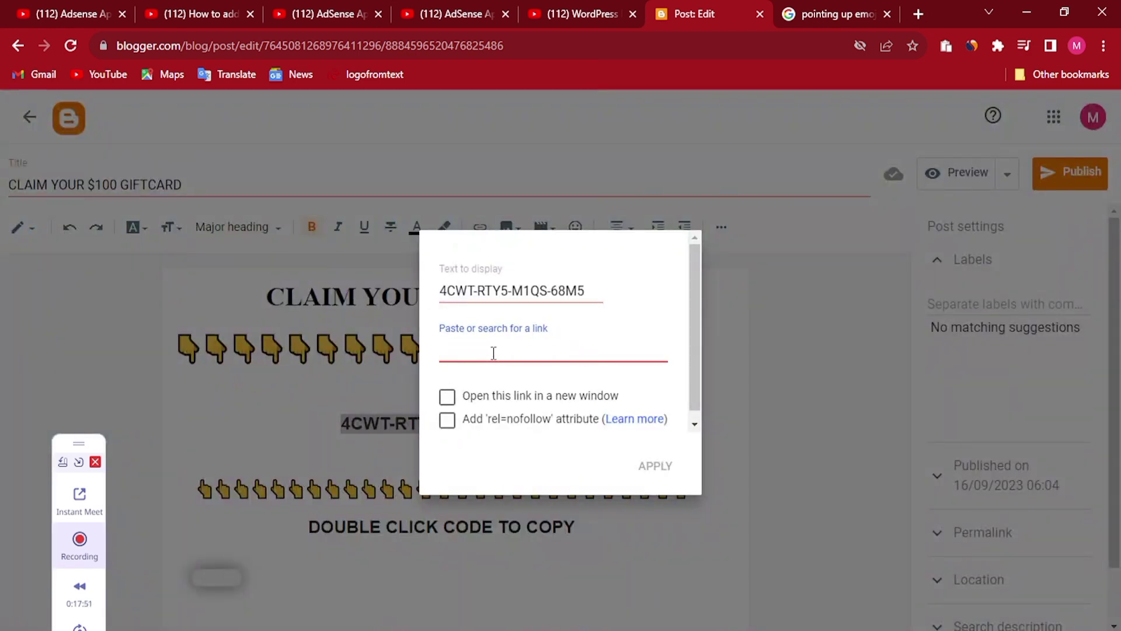
key(ctrl+v)
click(481, 399)
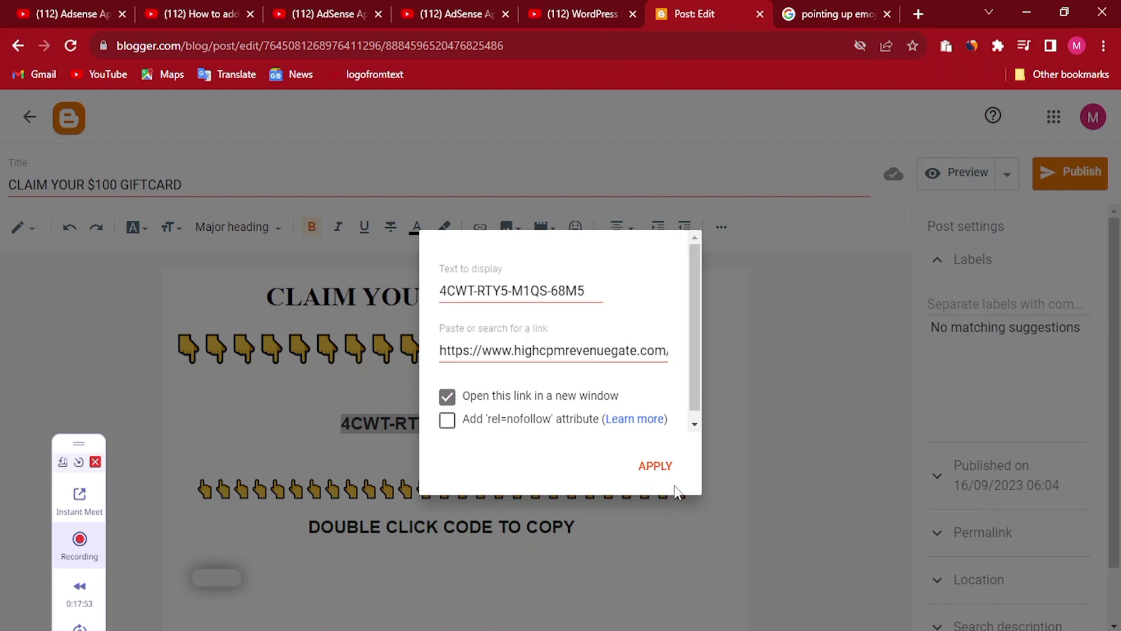
click(660, 467)
click(863, 437)
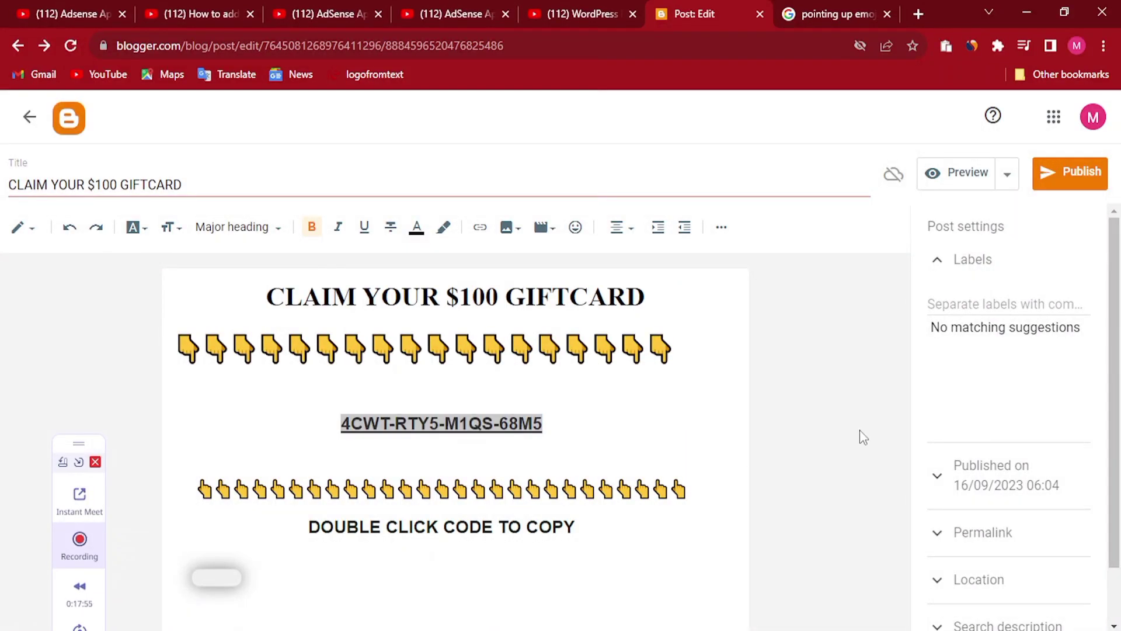
key(ctrl+a)
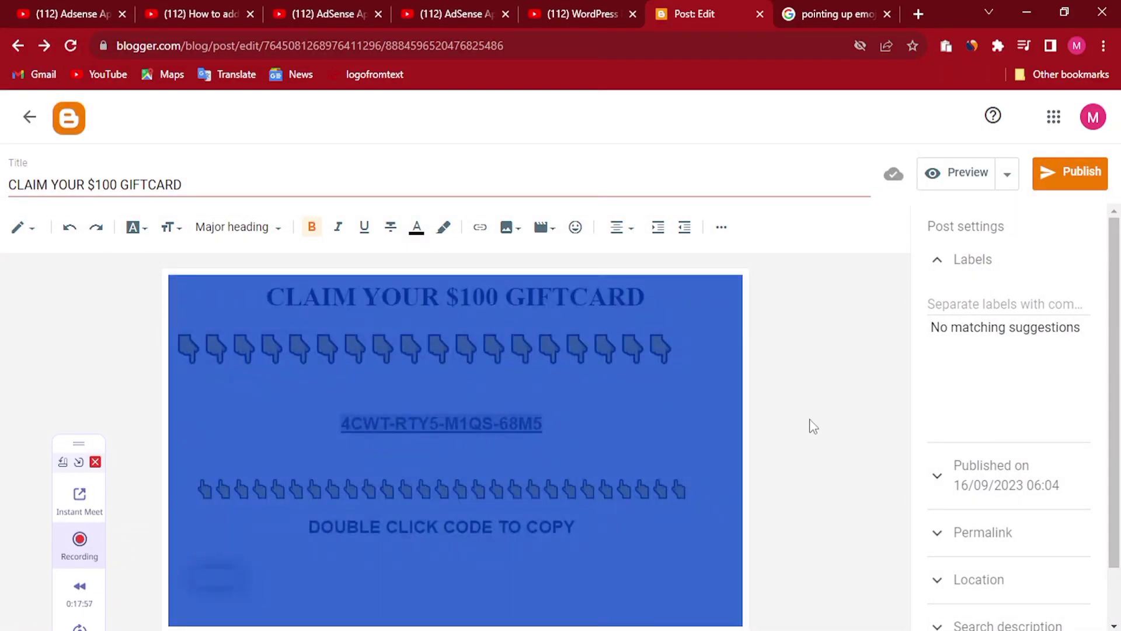
click(707, 411)
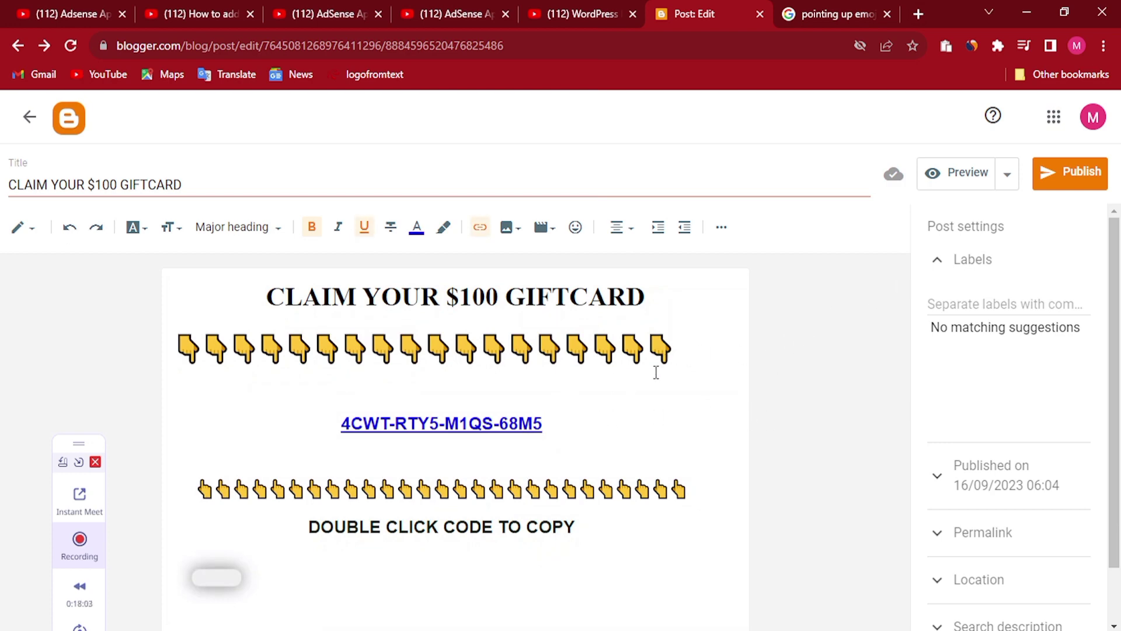
Step: Publish the CLAIM YOUR $100 GIFTCARD post and copy its share link from the post list
click(1066, 188)
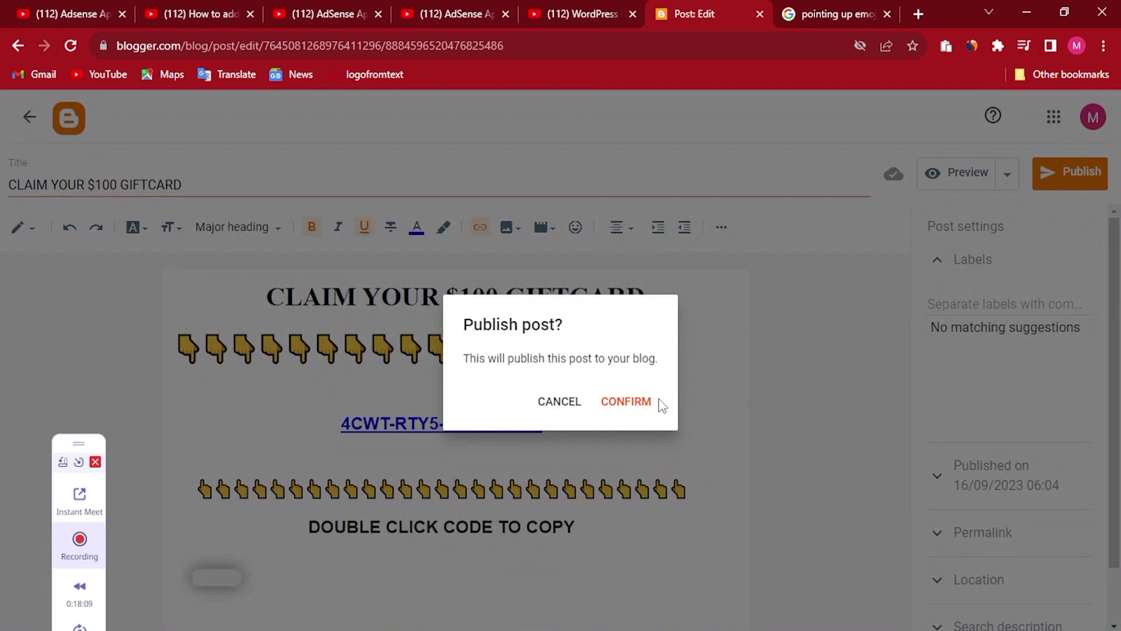
click(645, 403)
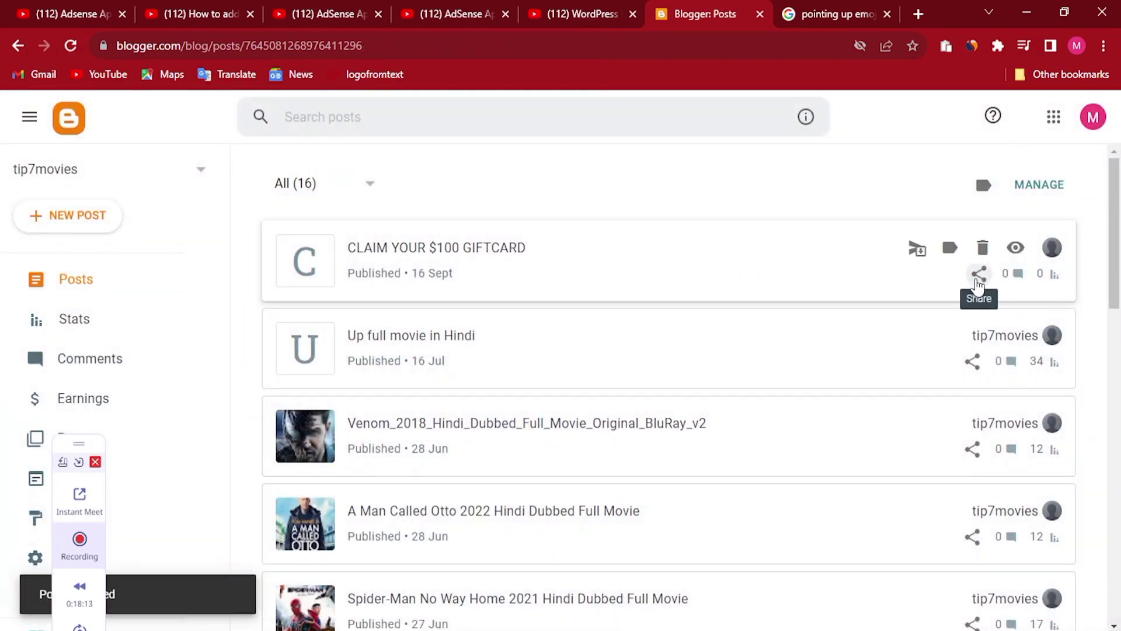
click(987, 275)
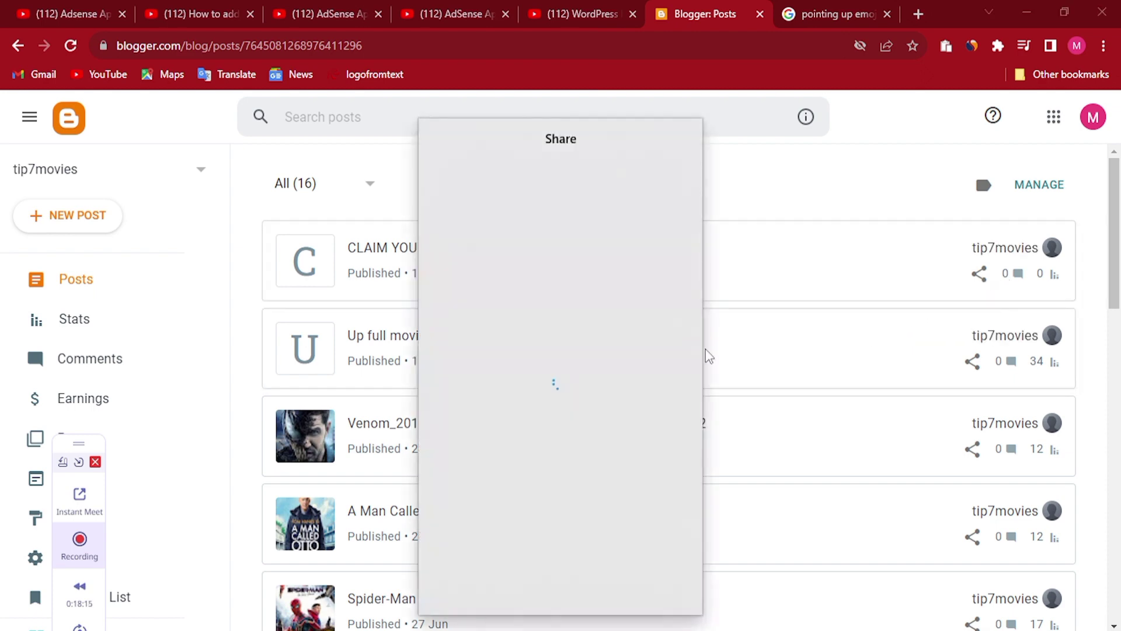
click(465, 482)
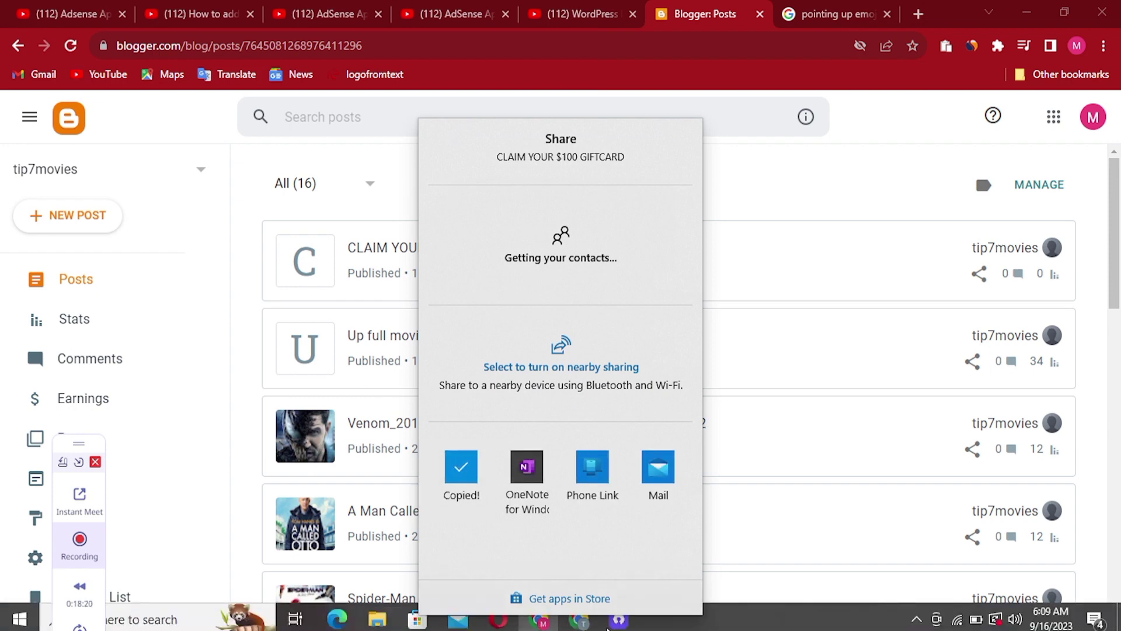
Step: In the FREE PAYPAL GIFTCARD site editor, replace the CLICK HERE TO CLAIM #7 button's link with the copied blog post address
click(579, 619)
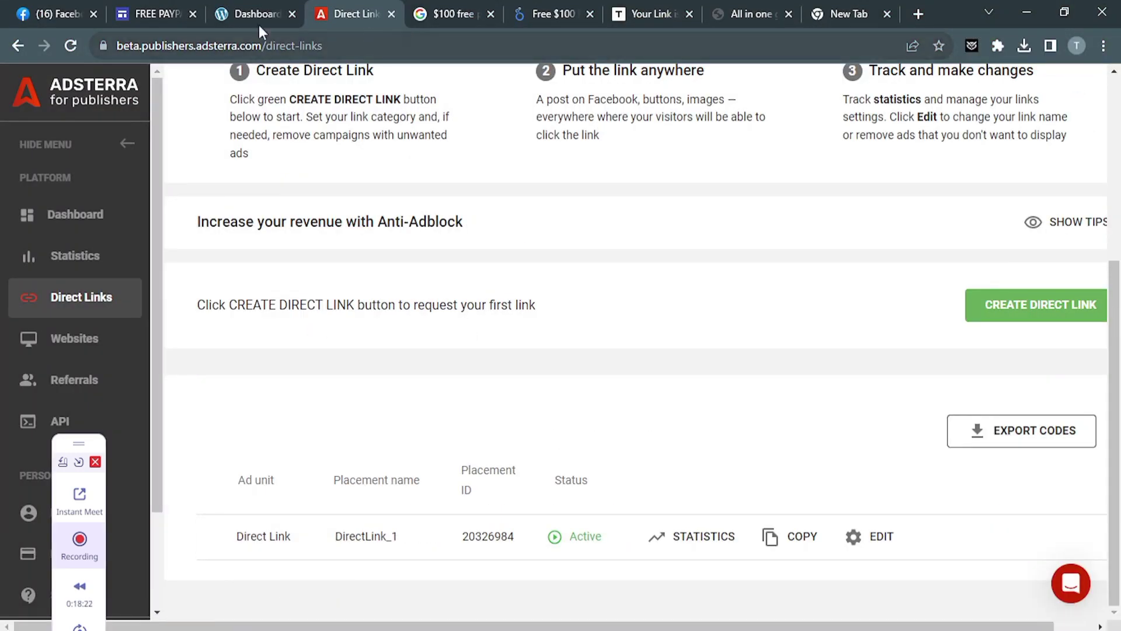
click(158, 13)
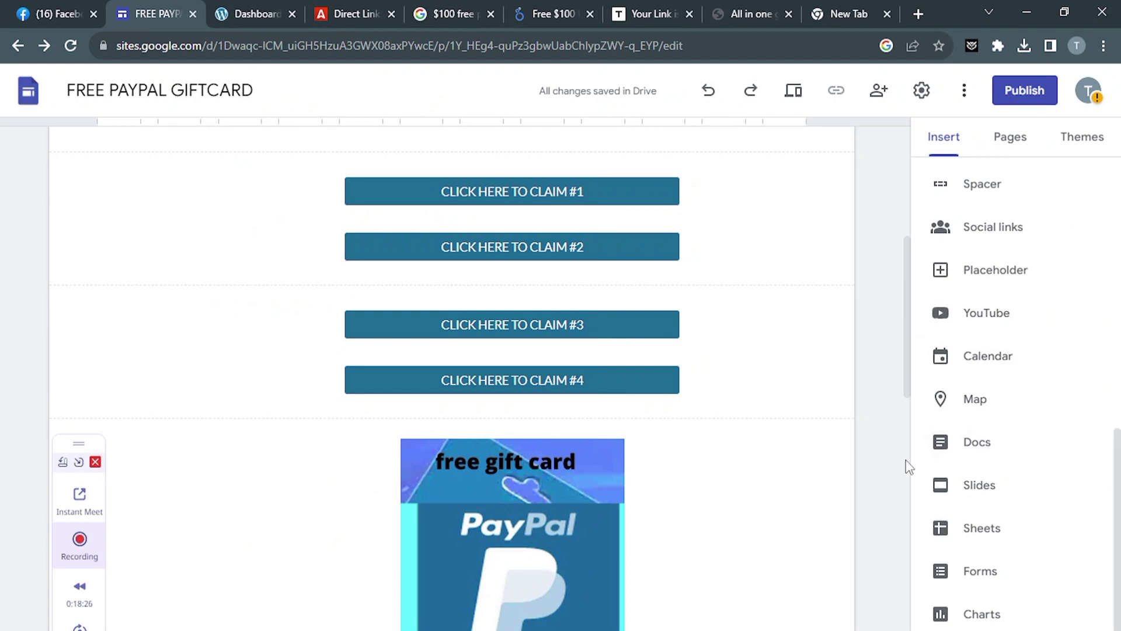
scroll(890, 461, down, 8)
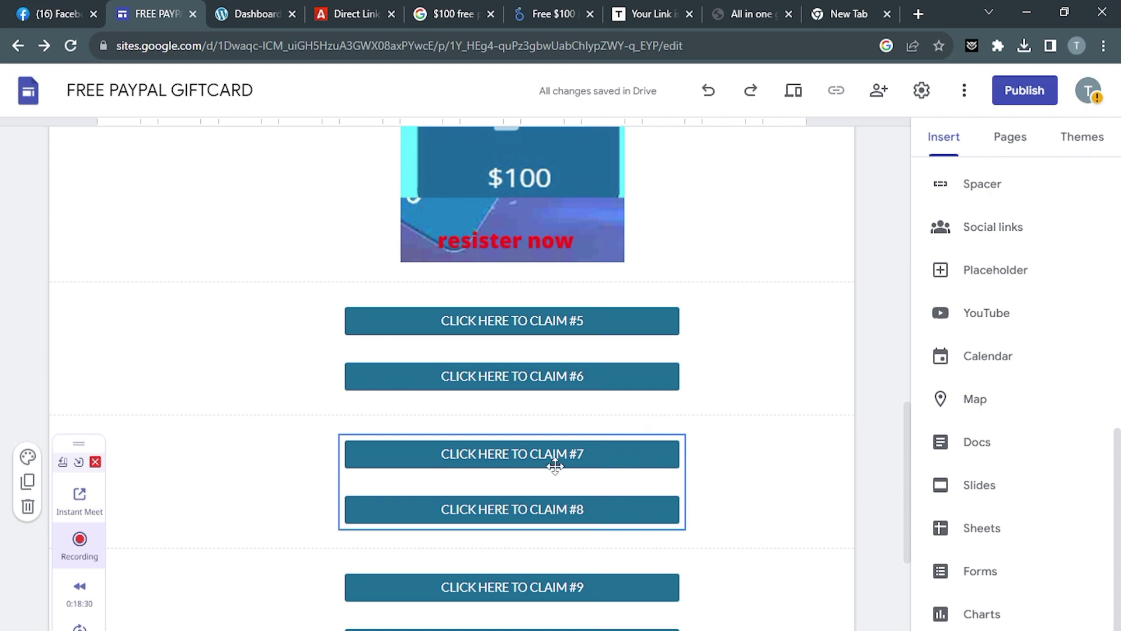
double_click(555, 466)
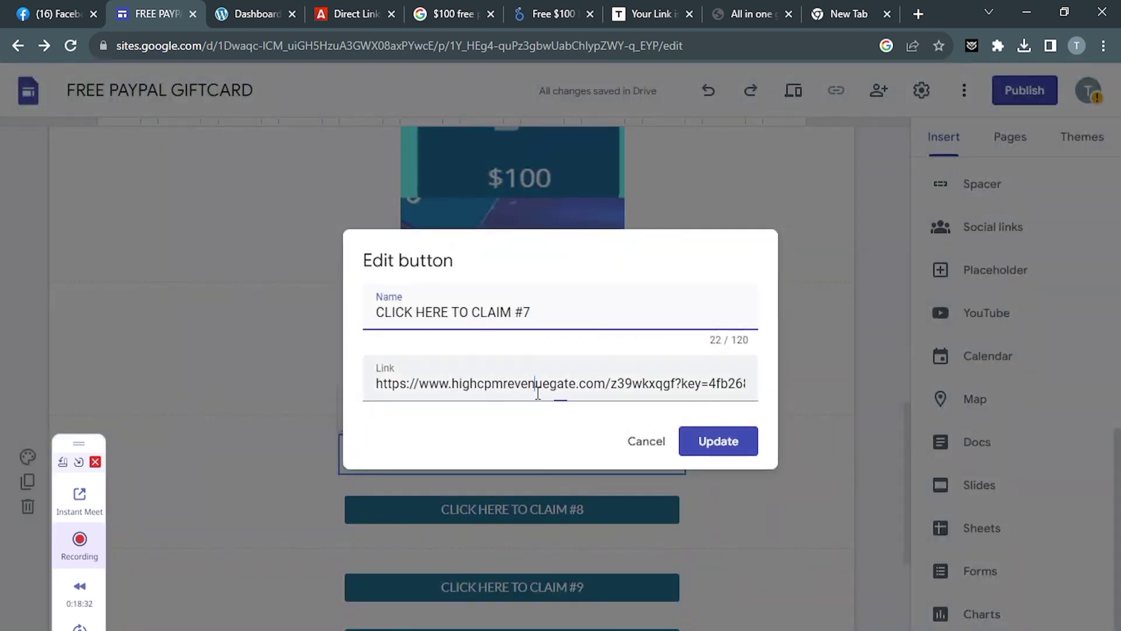
key(ctrl+a)
key(ctrl+v)
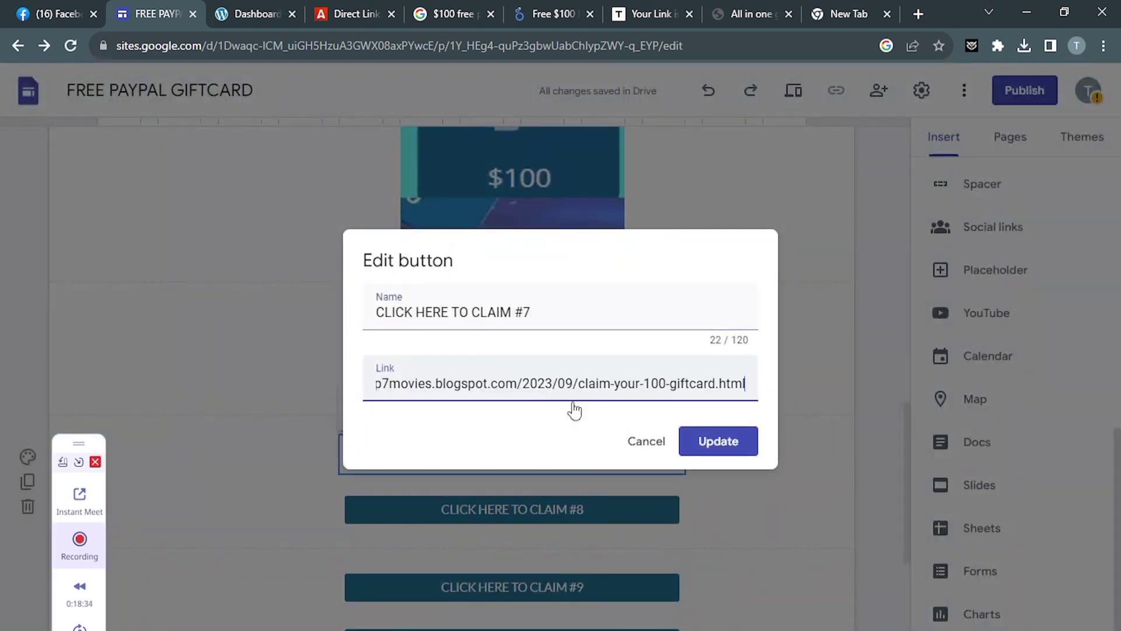
click(718, 441)
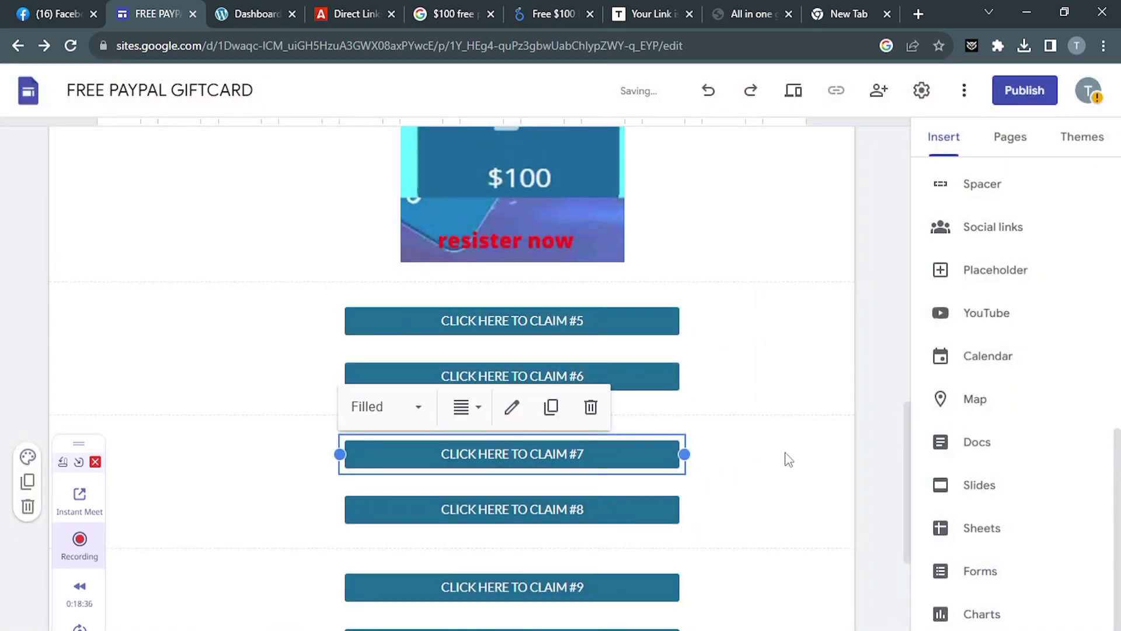
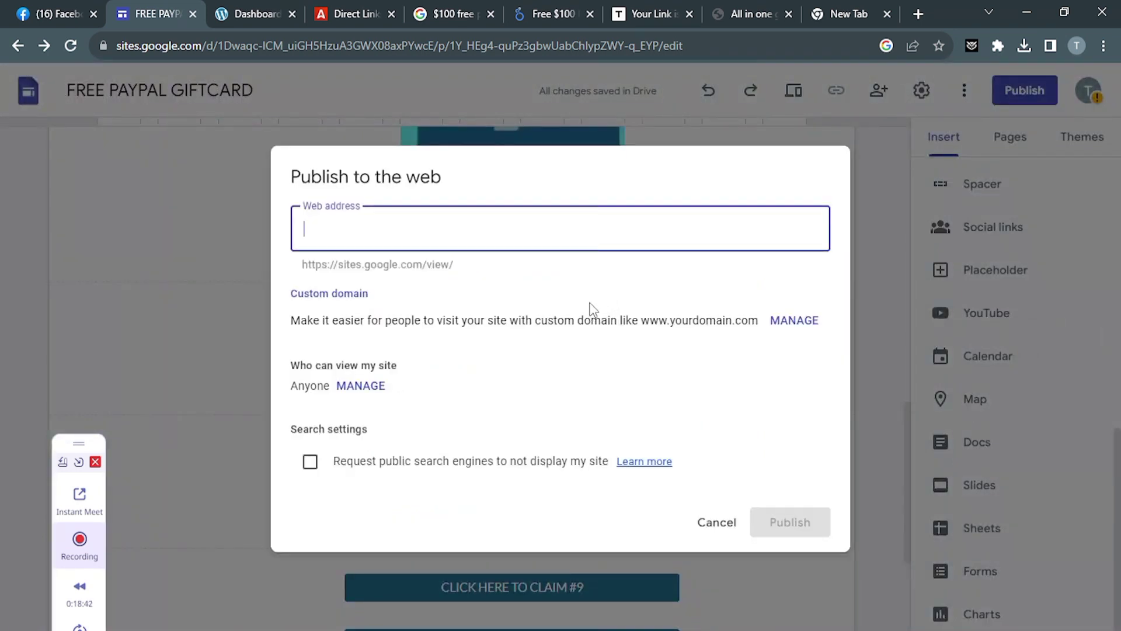
Step: Publish the site to the web with the address eadpaypal
text(ea)
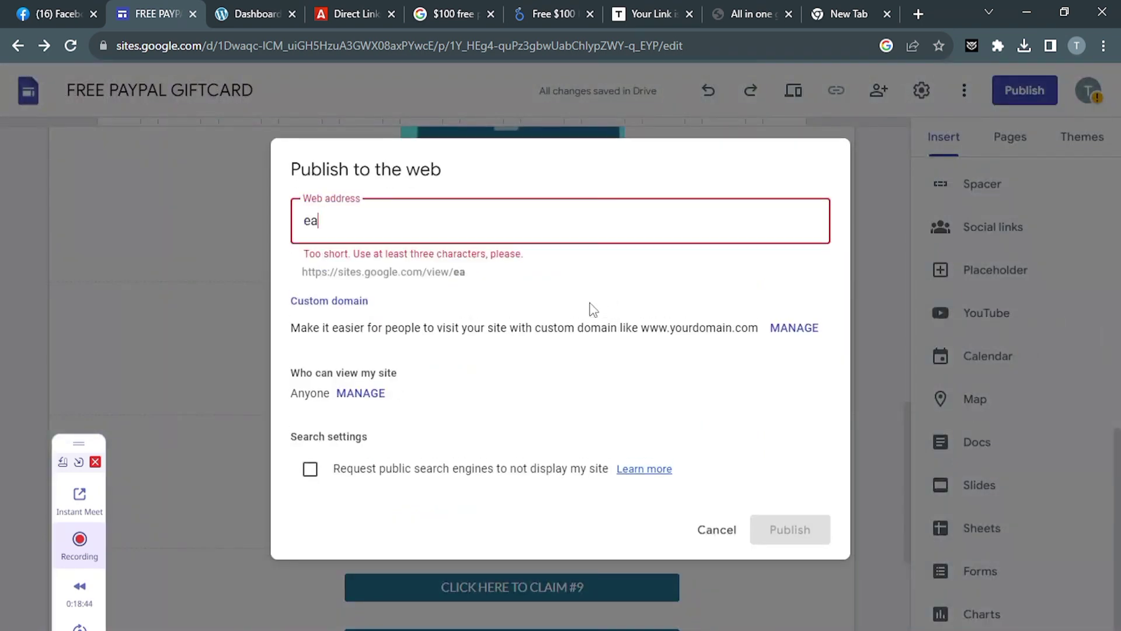
text(dpay)
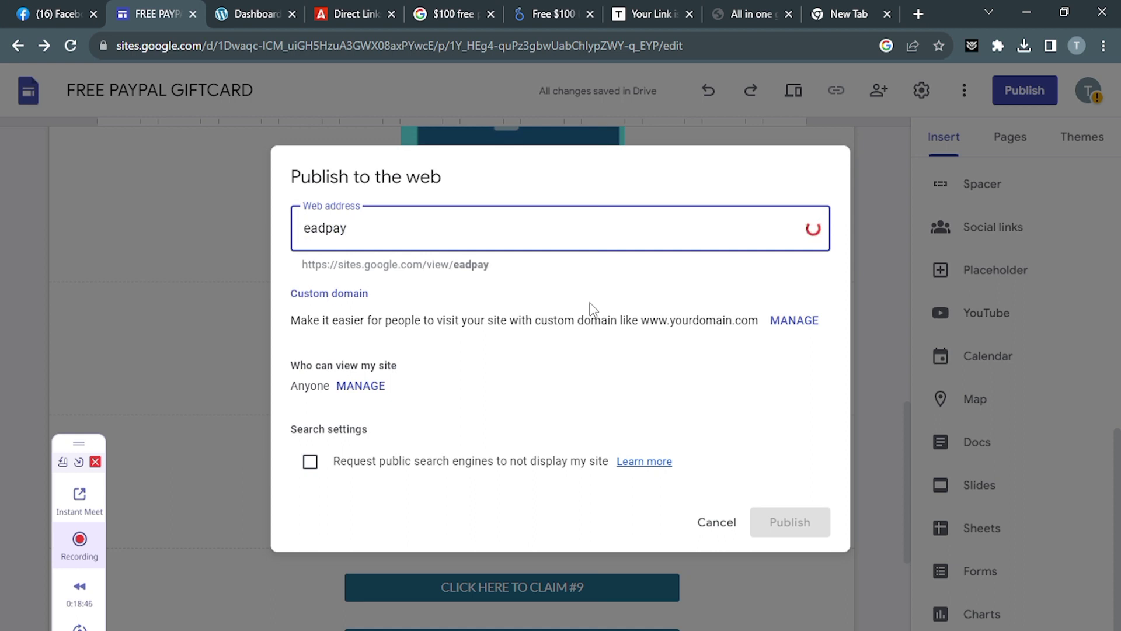
text(pal)
click(789, 522)
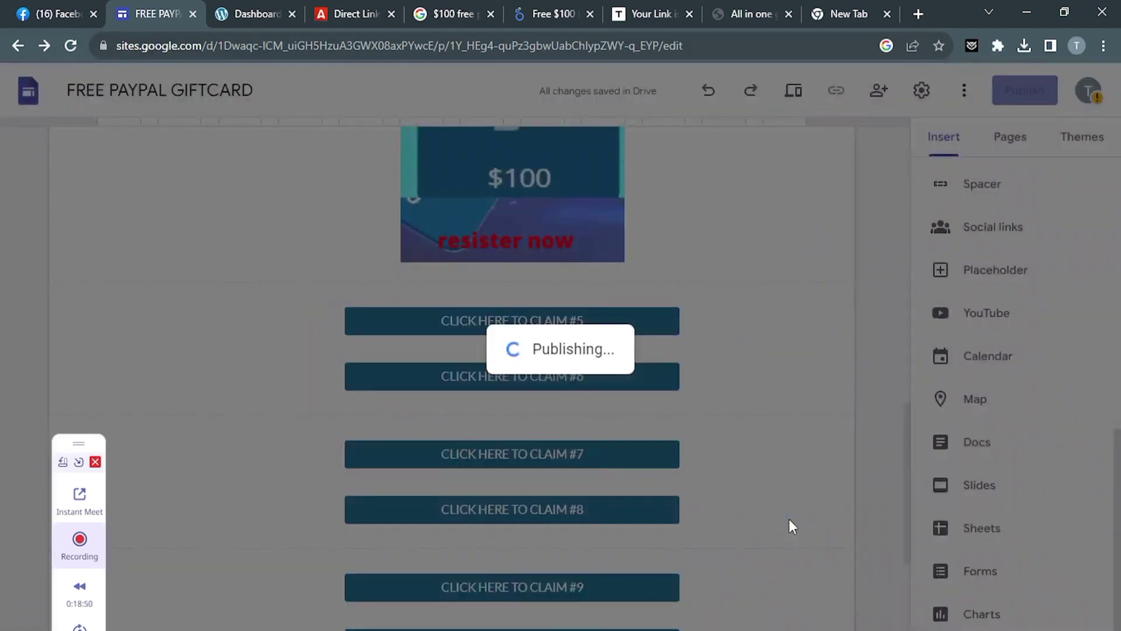
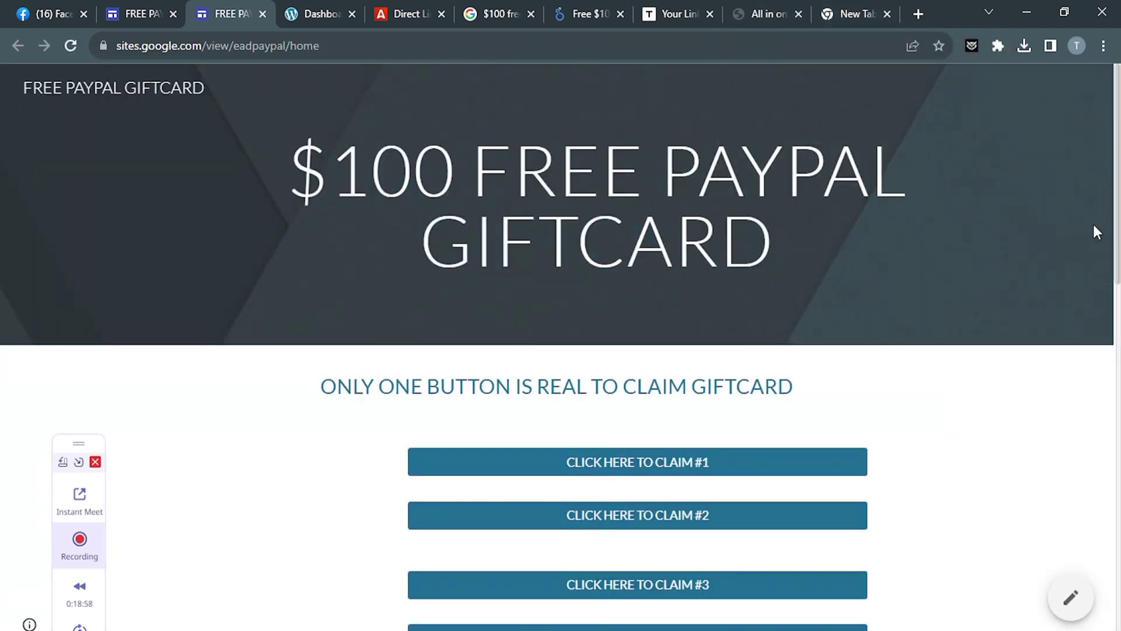
Step: Review the published site's "ONLY ONE BUTTON IS REAL TO CLAIM GIFTCARD" heading and test the CLICK HERE TO CLAIM #1 button
drag(1116, 199, 1111, 235)
triple_click(962, 274)
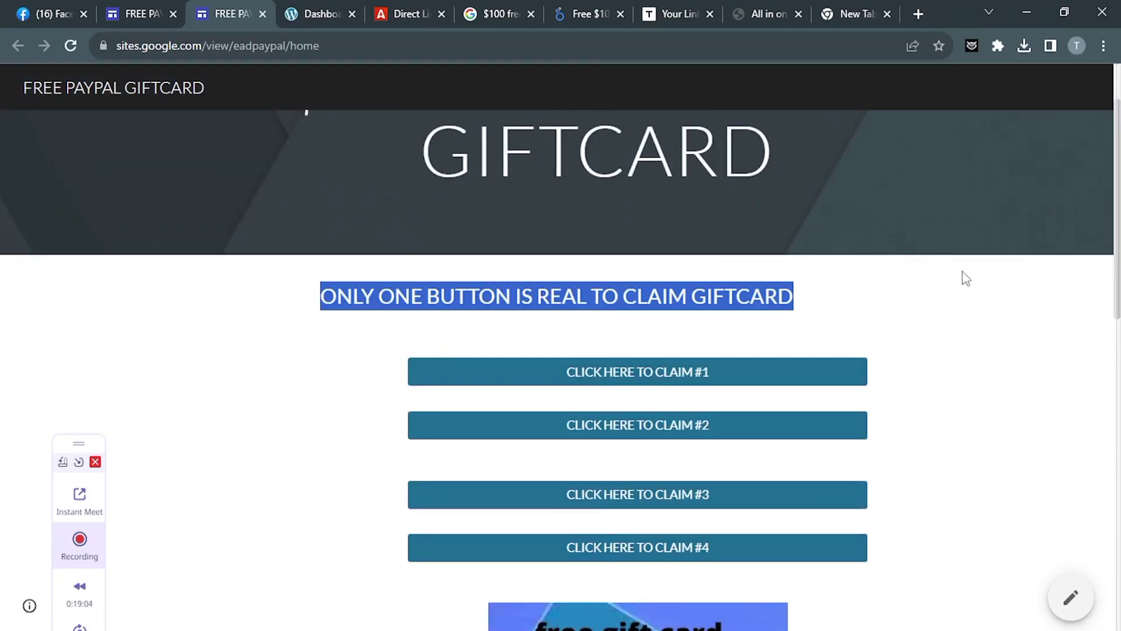
click(677, 380)
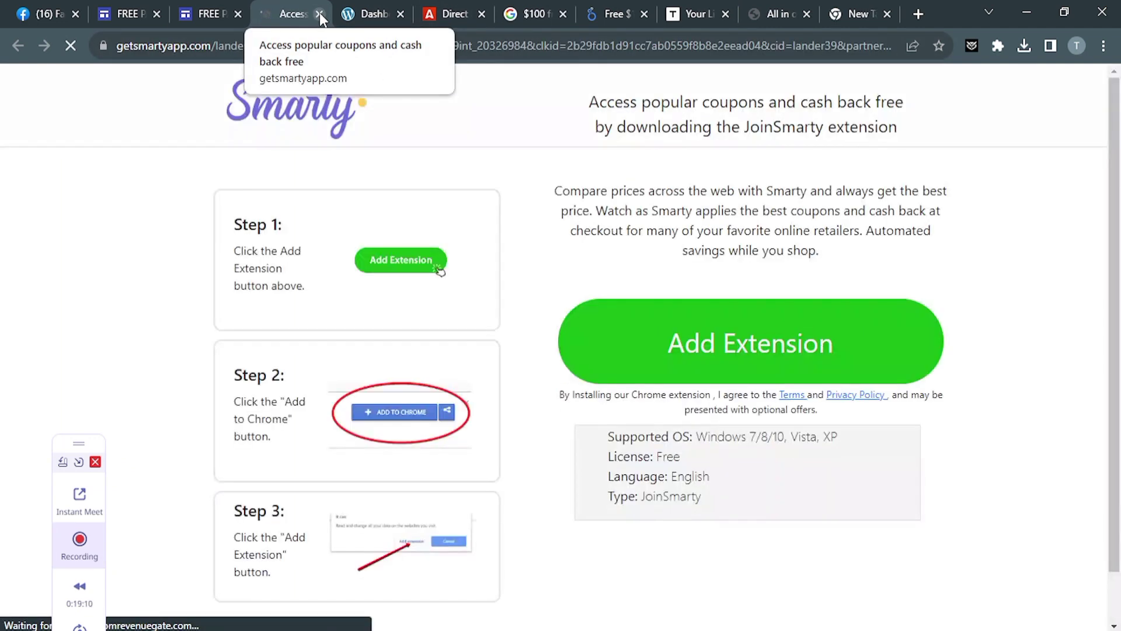
Step: Test the CLICK HERE TO CLAIM #7 button on the published site and examine the gift code in the linked blog post
click(320, 13)
click(1111, 473)
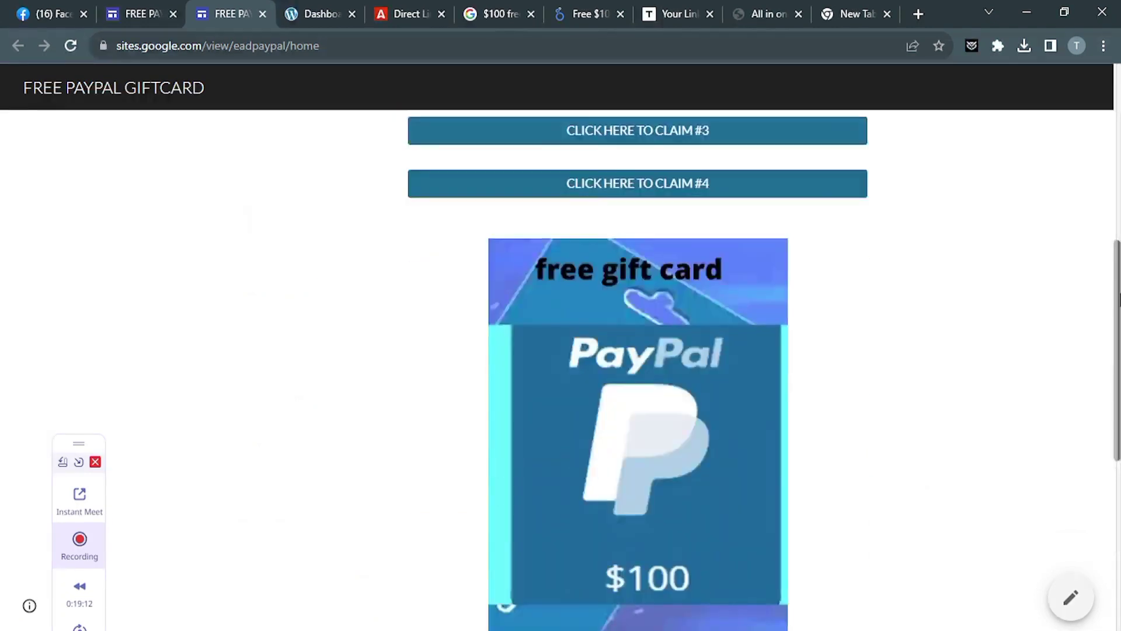
click(822, 428)
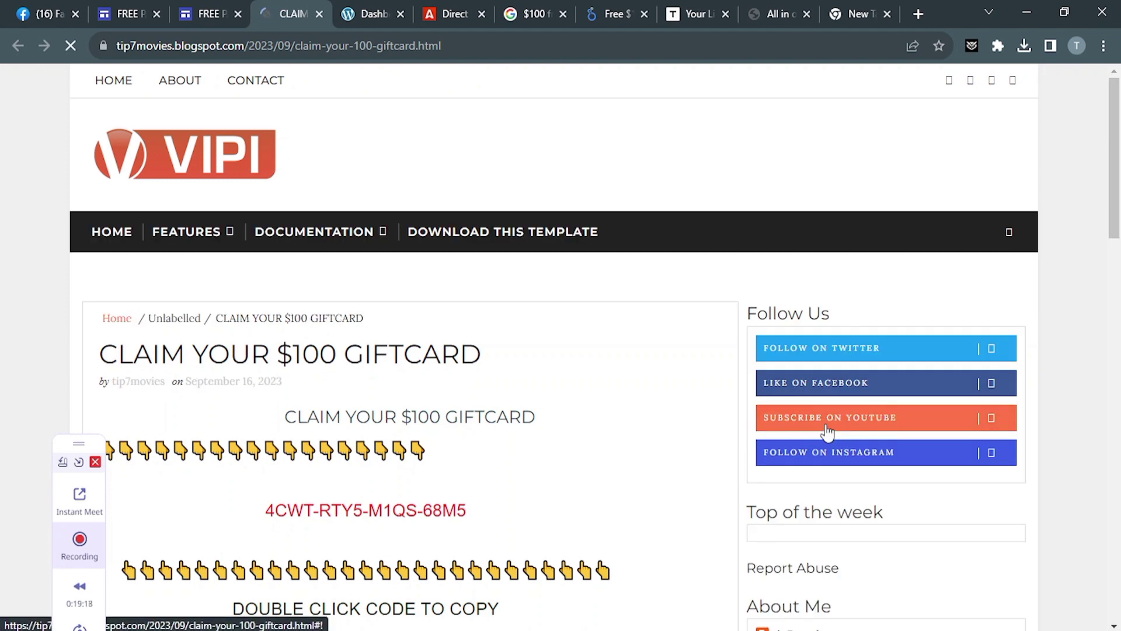
scroll(828, 431, down, 3)
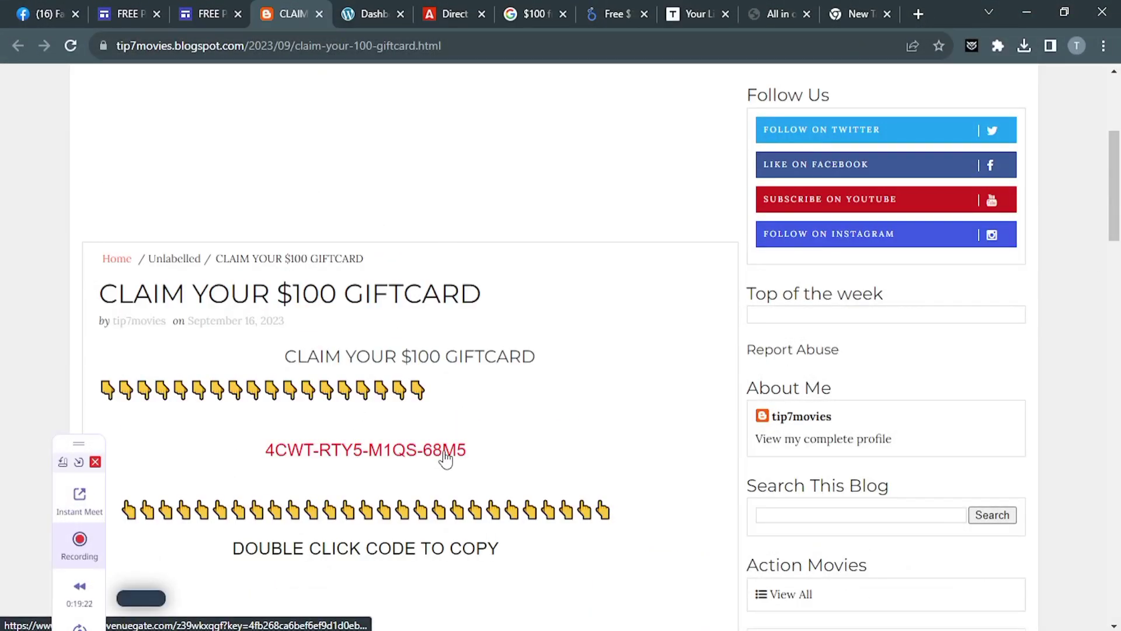
drag(391, 436, 320, 442)
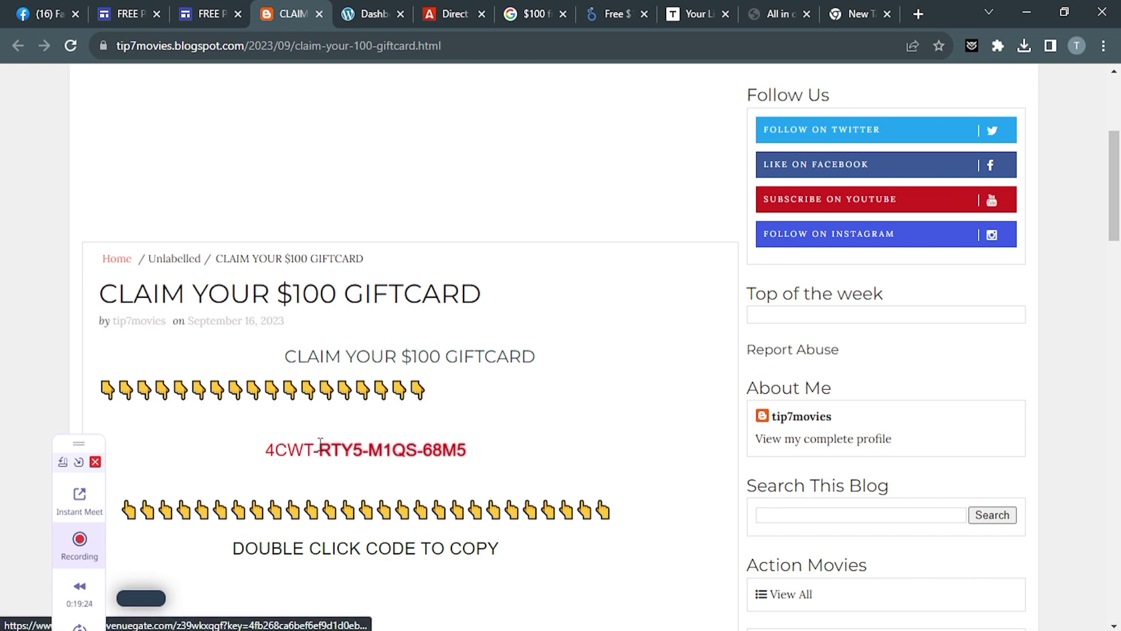
click(585, 400)
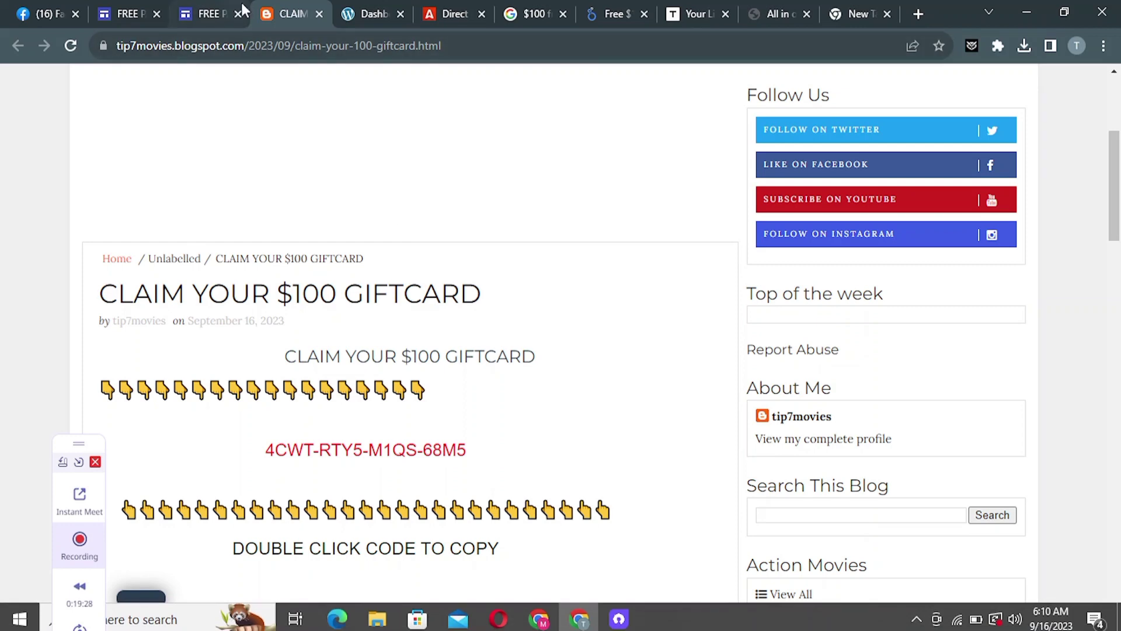
Step: In Blogger, add the line "Warning:- Only 10 members will claim this" to the CLAIM YOUR $100 GIFTCARD post and update it
click(538, 623)
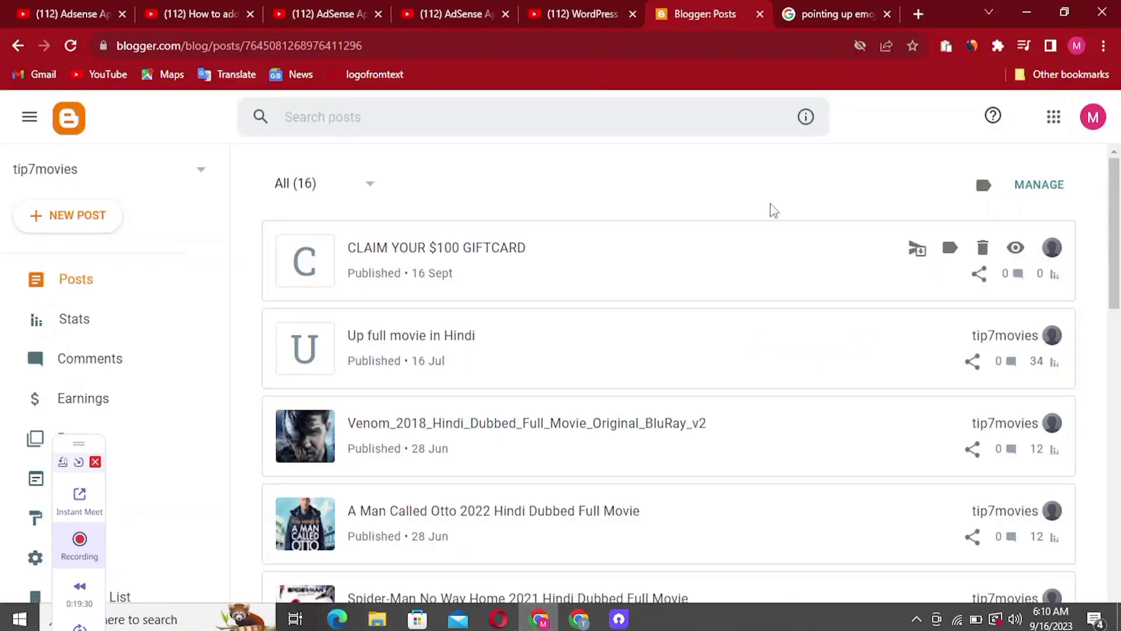
click(570, 246)
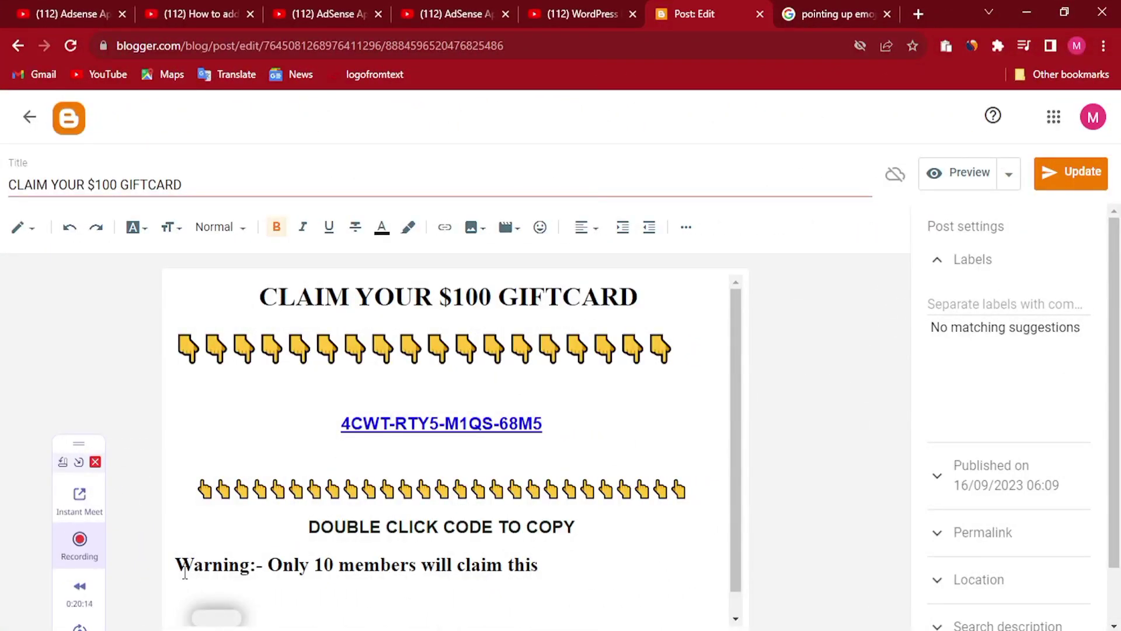
click(1070, 174)
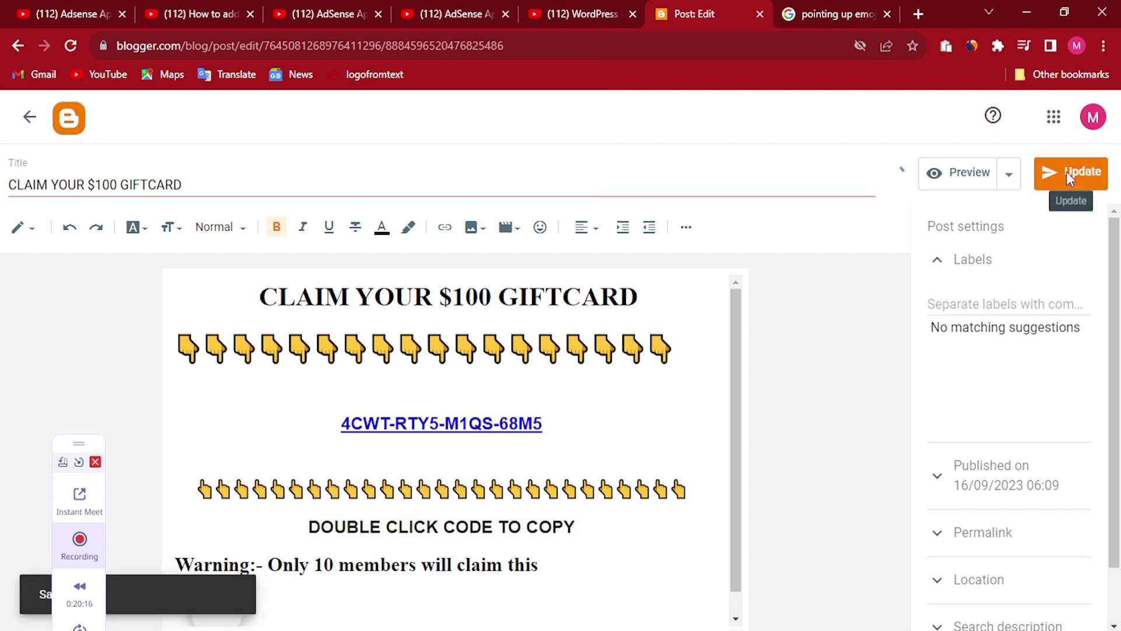
Step: Reload the live CLAIM YOUR $100 GIFTCARD post, review its warning line and test the gift code's link
click(574, 617)
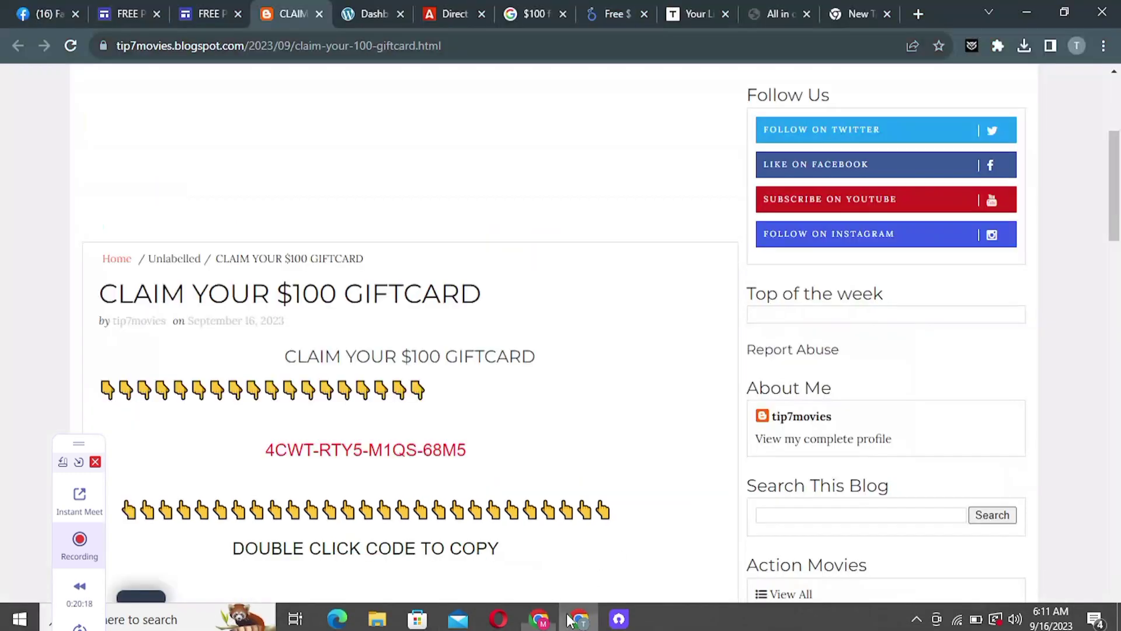
click(67, 44)
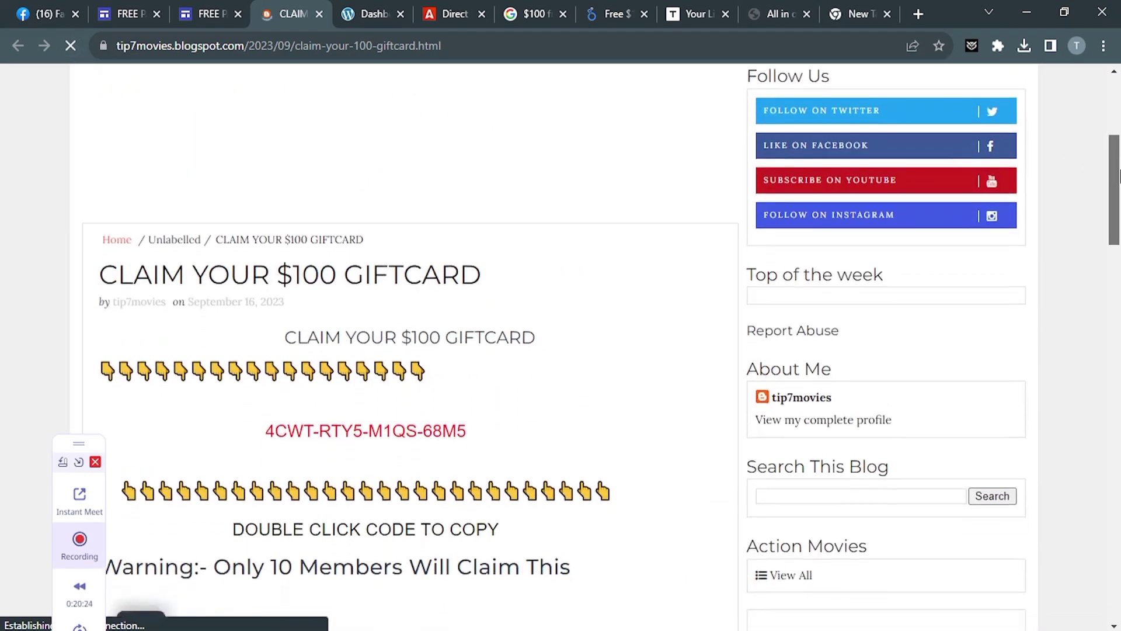
drag(1120, 176, 888, 213)
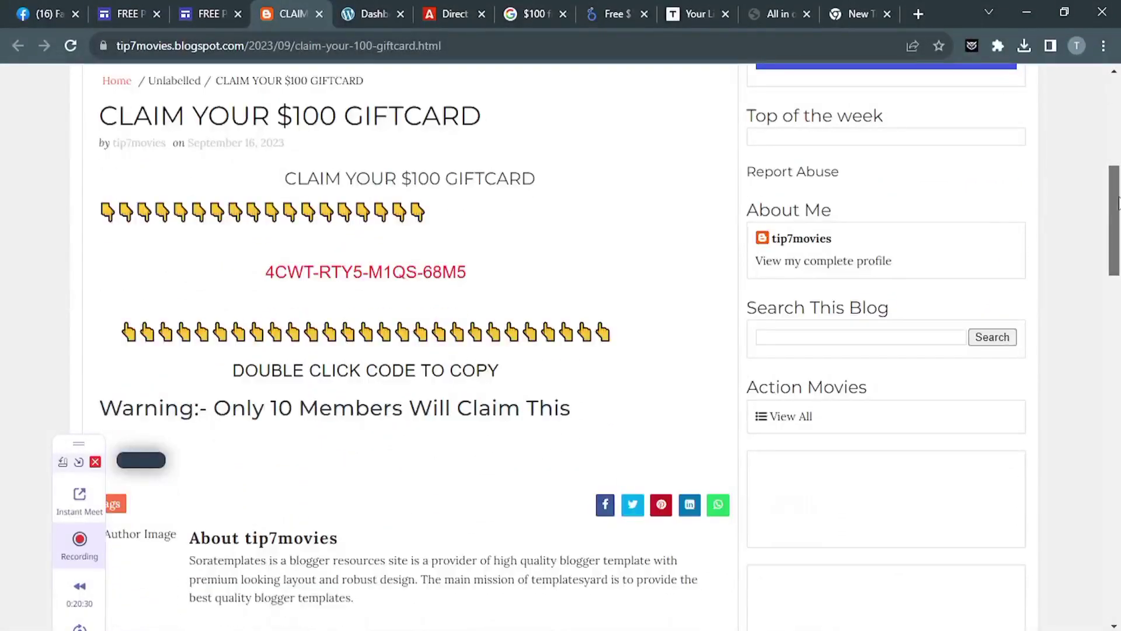
double_click(458, 282)
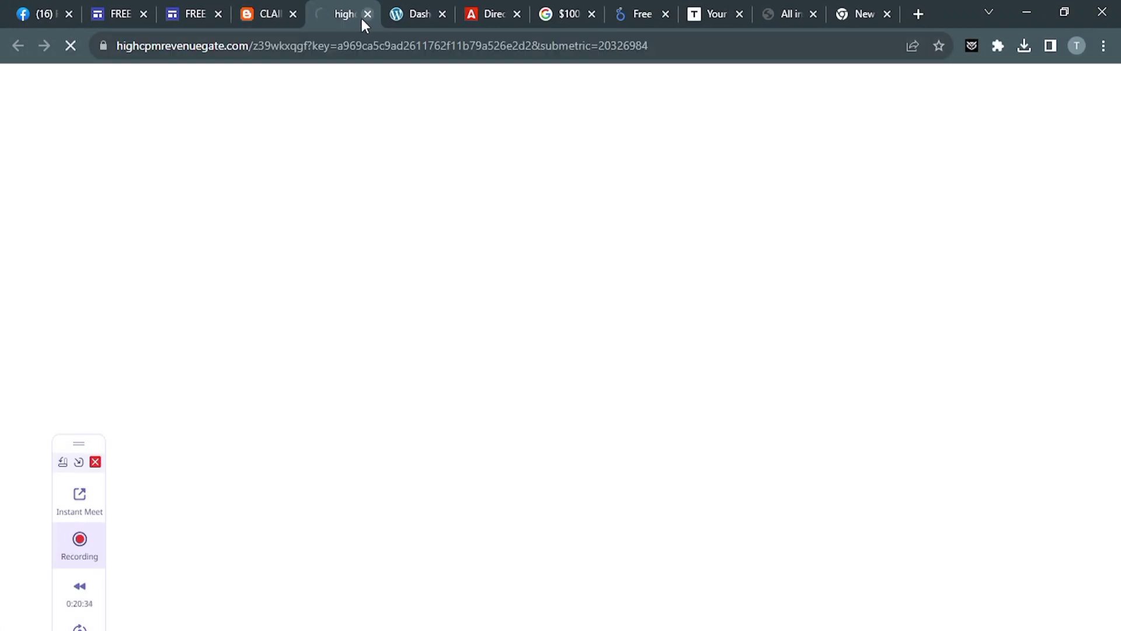
click(367, 14)
Step: Copy the published FREE PAYPAL GIFTCARD site's address and search Facebook for "free uk paypal giftcard"
click(191, 11)
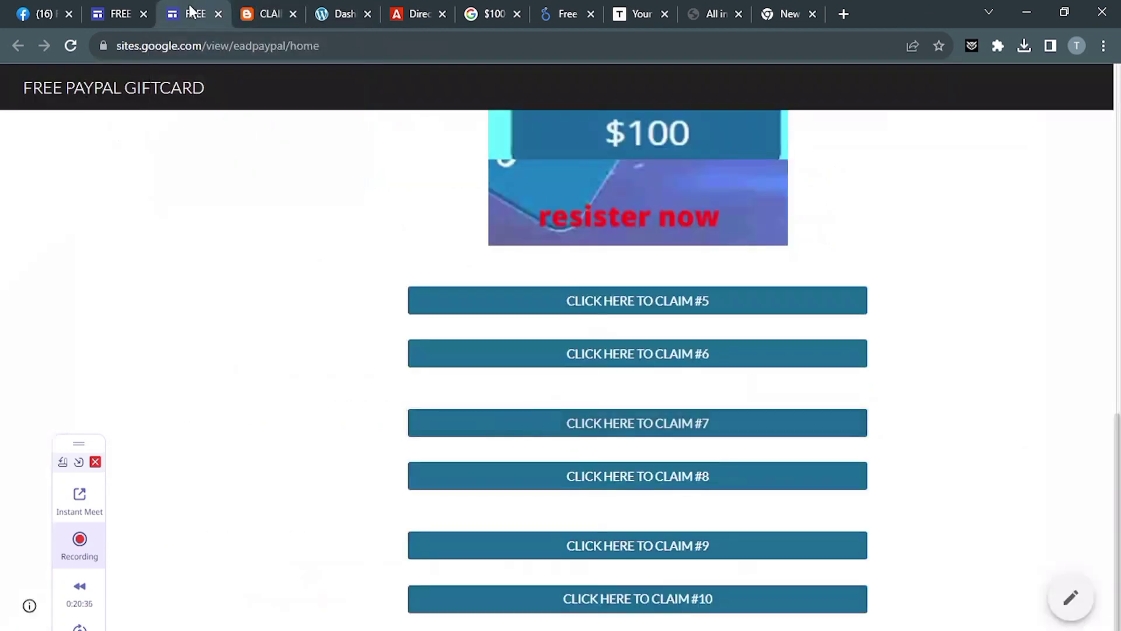
click(219, 46)
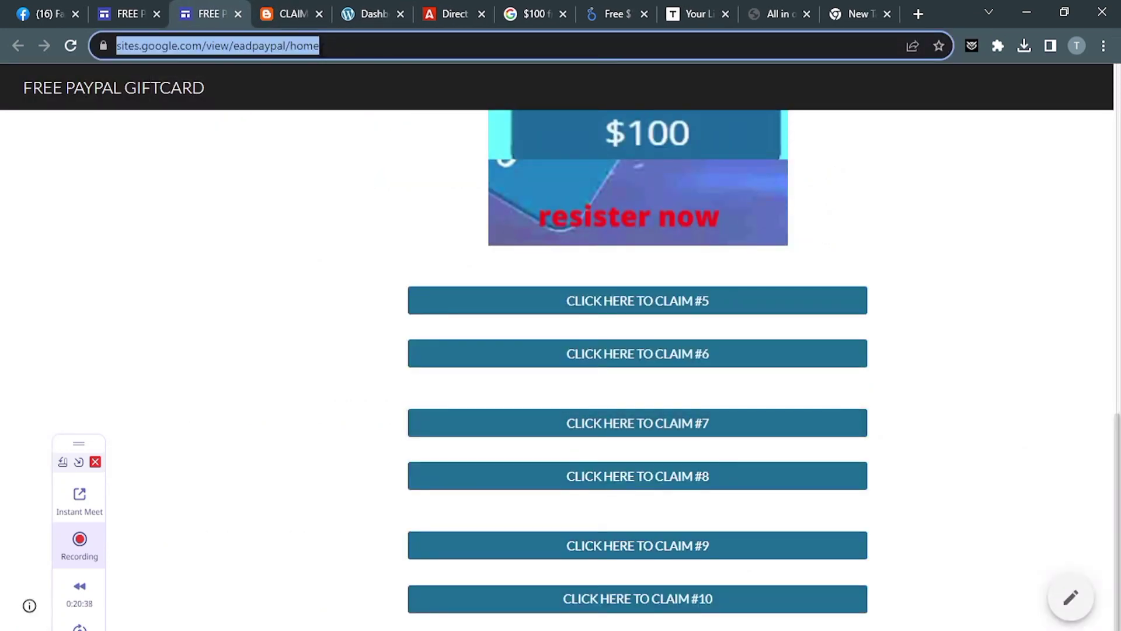
click(3, 7)
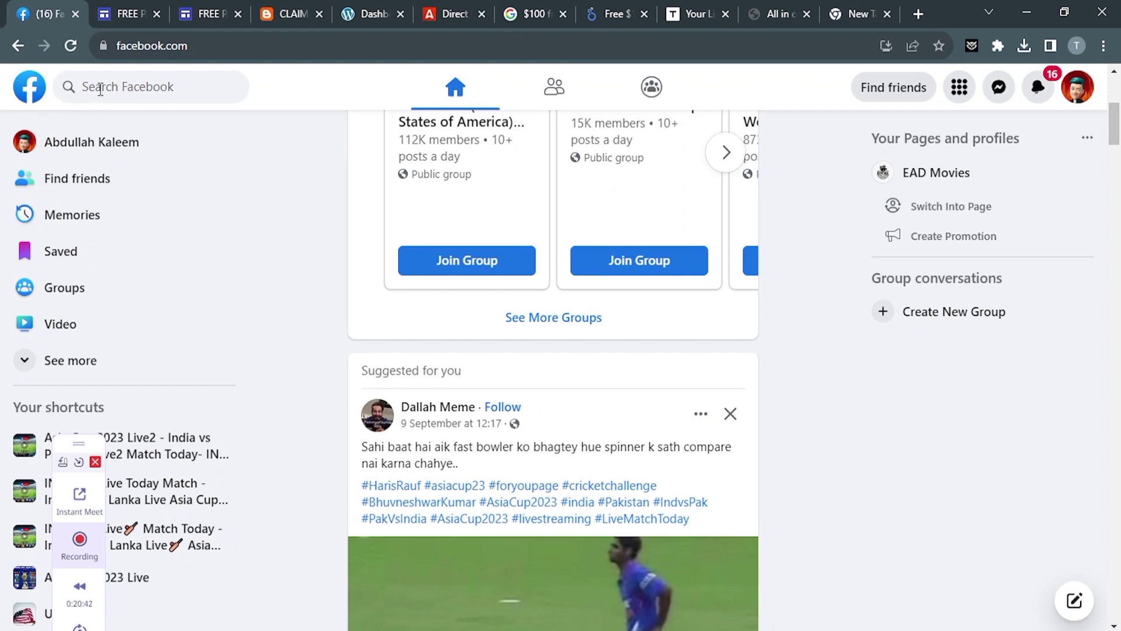
click(131, 91)
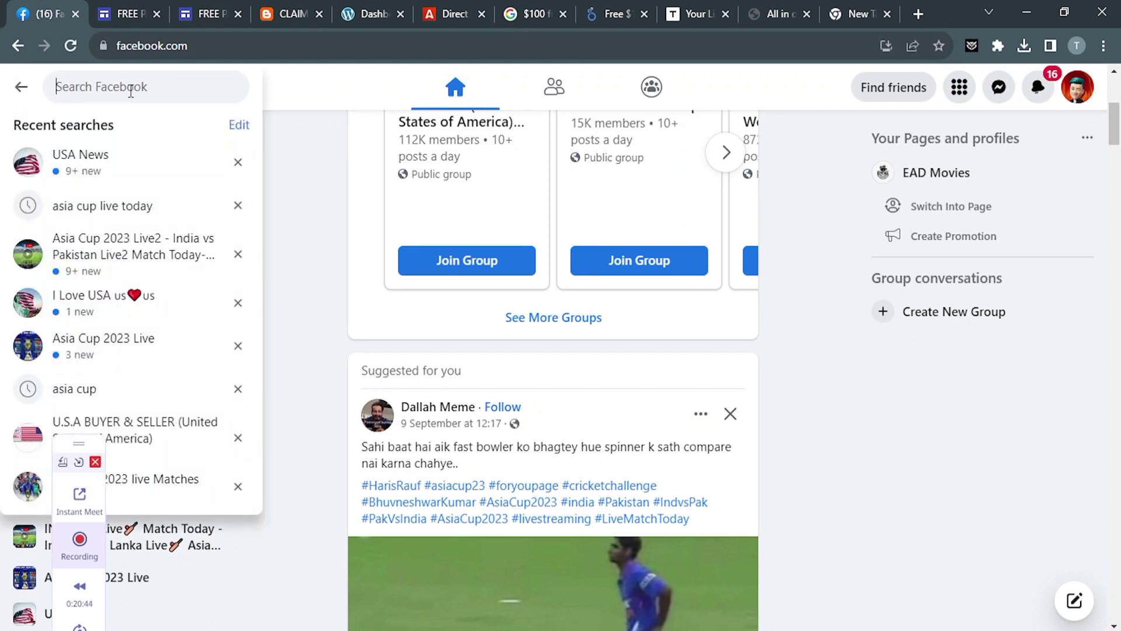
text(fre)
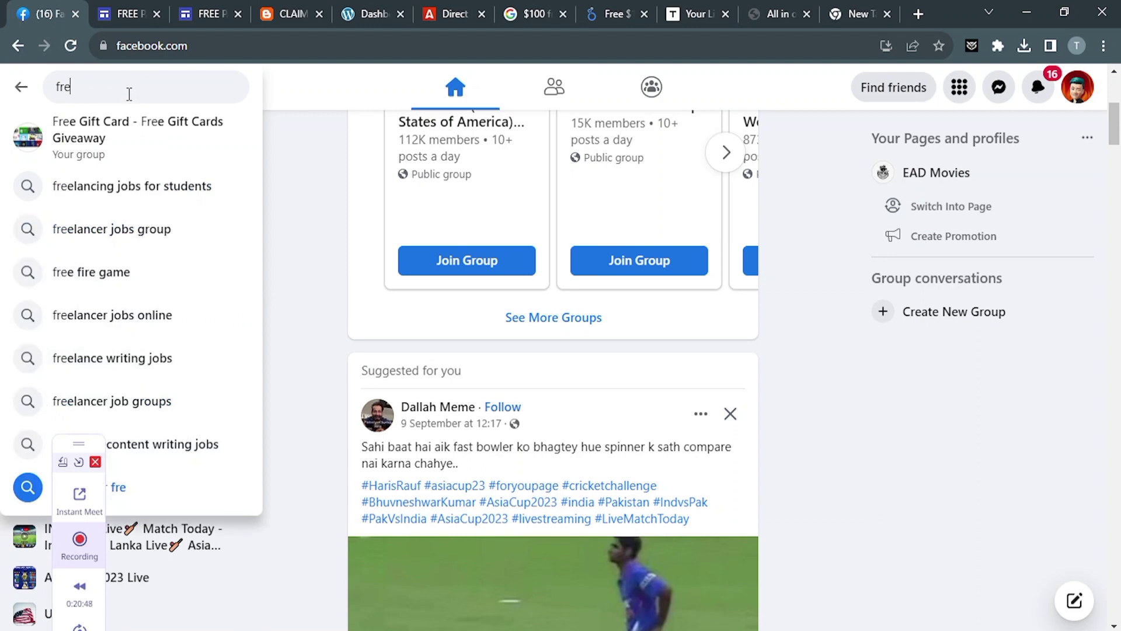
text(e)
text( uk)
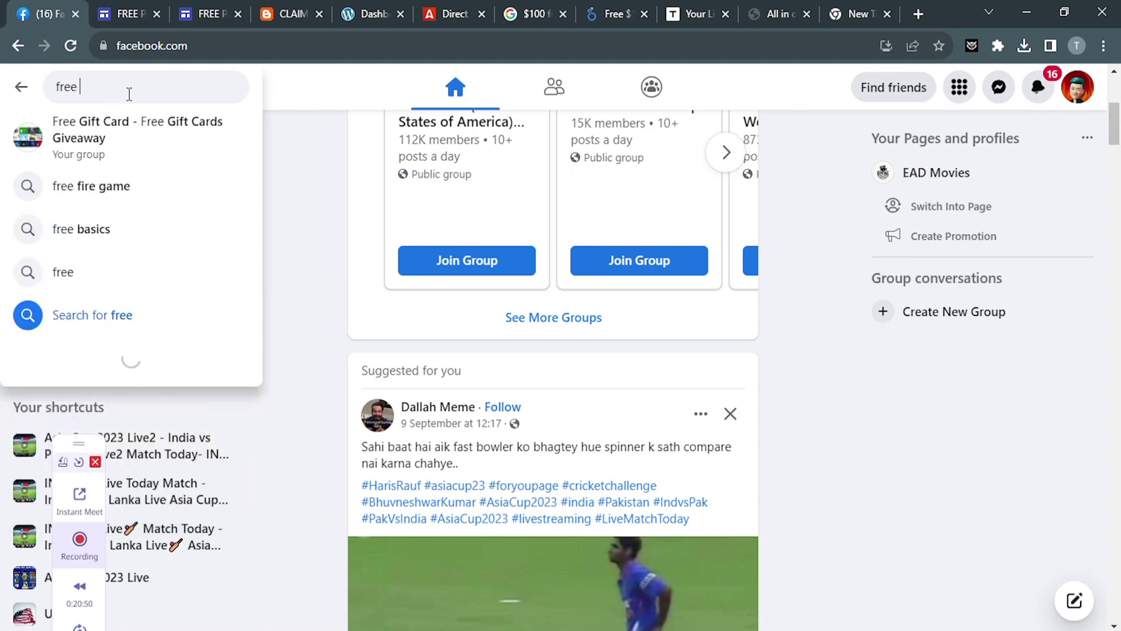
text( pa)
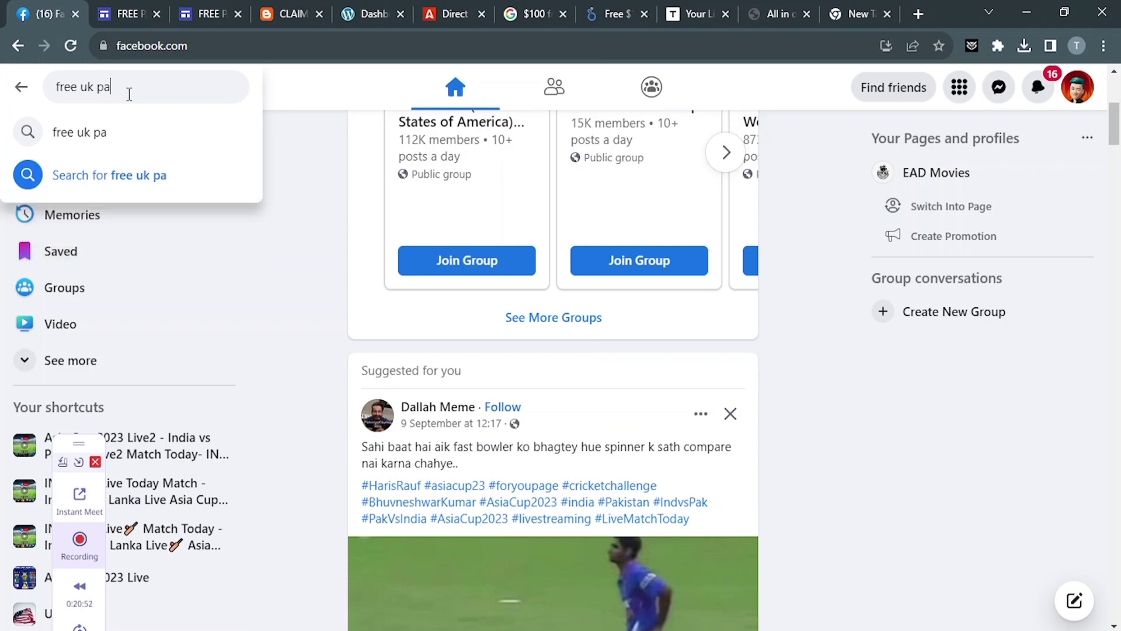
text(ypal g)
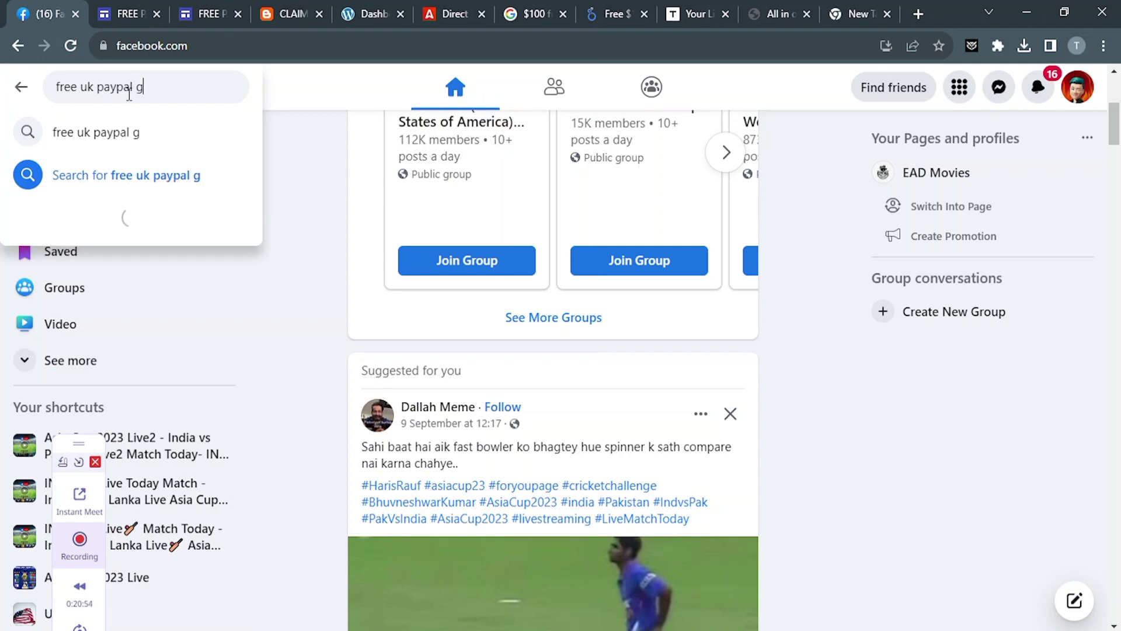
text(iftca)
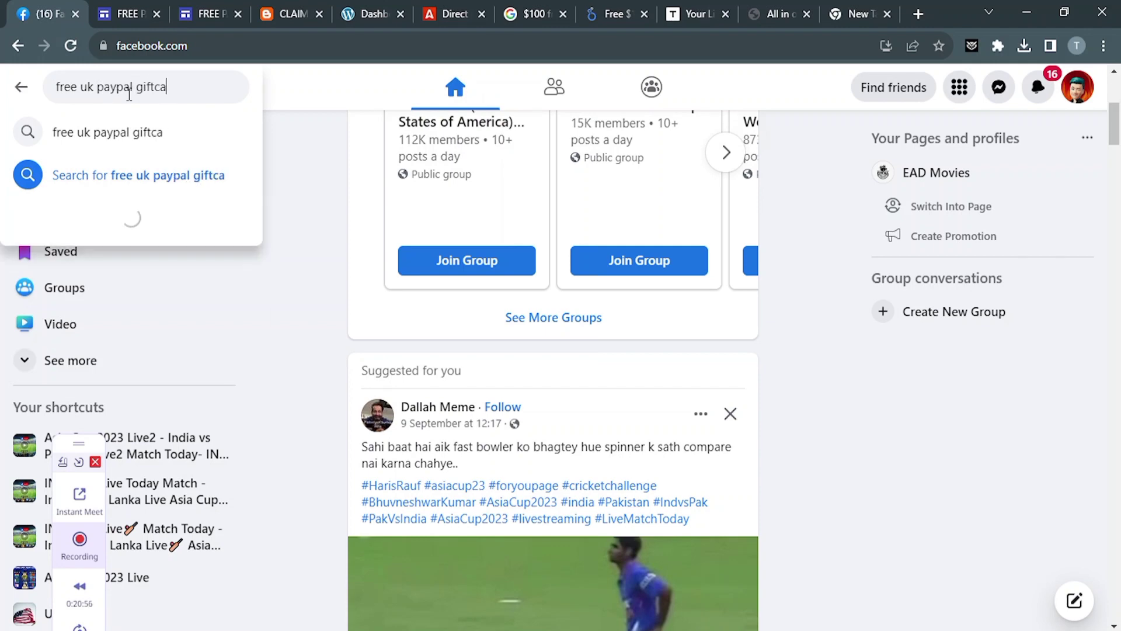
text(rd)
key(Return)
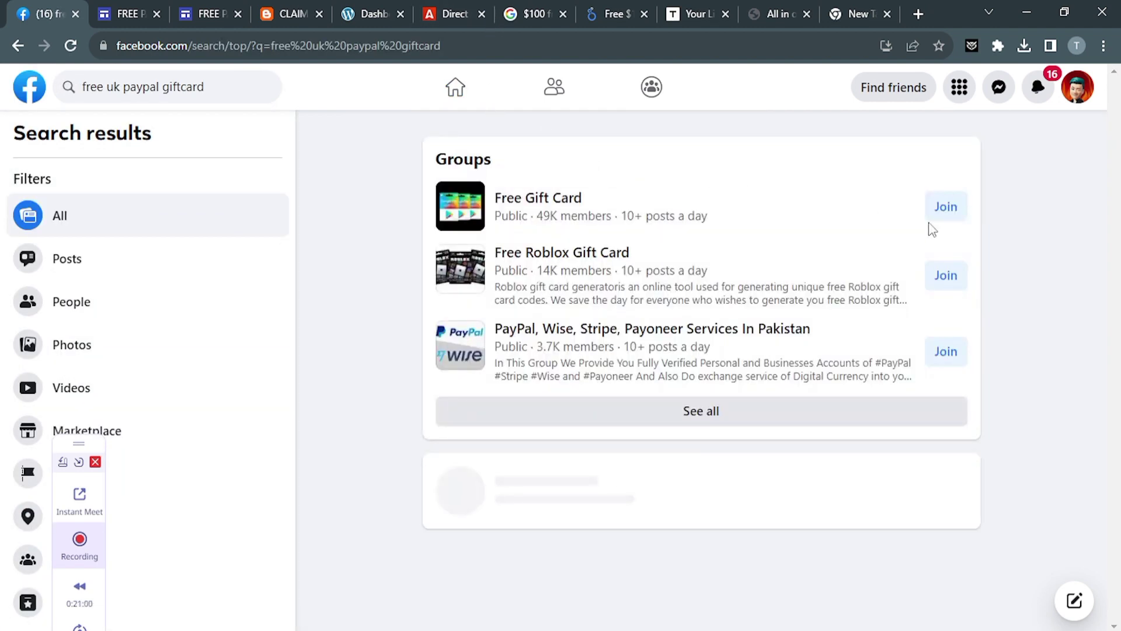
Step: Join the public Facebook group Free Gift Card and open its discussion page
click(944, 207)
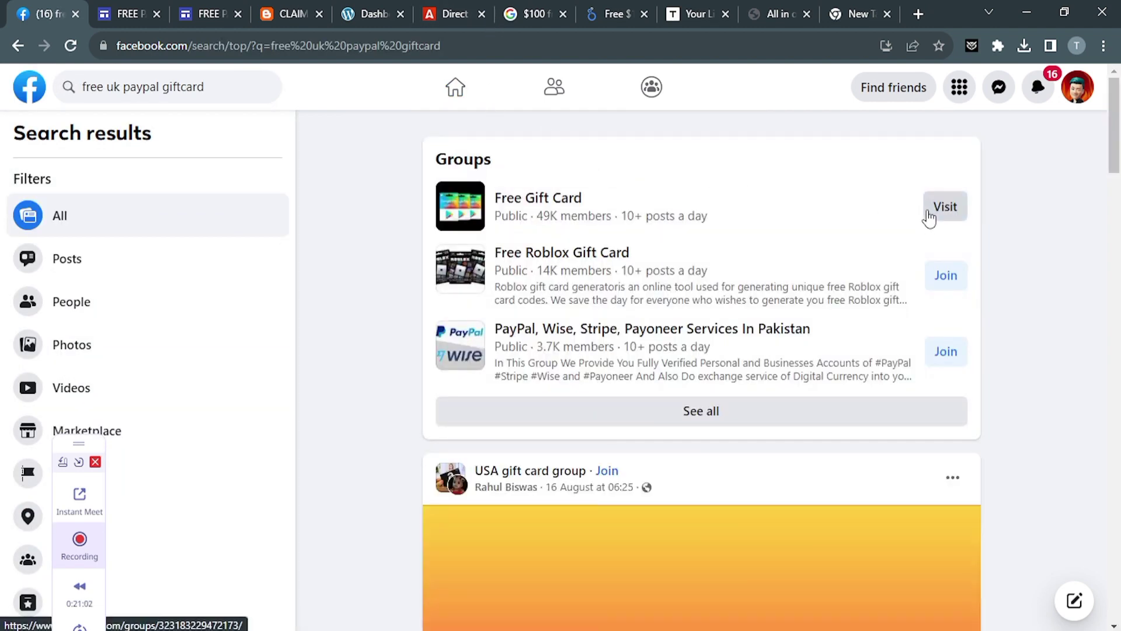
click(934, 217)
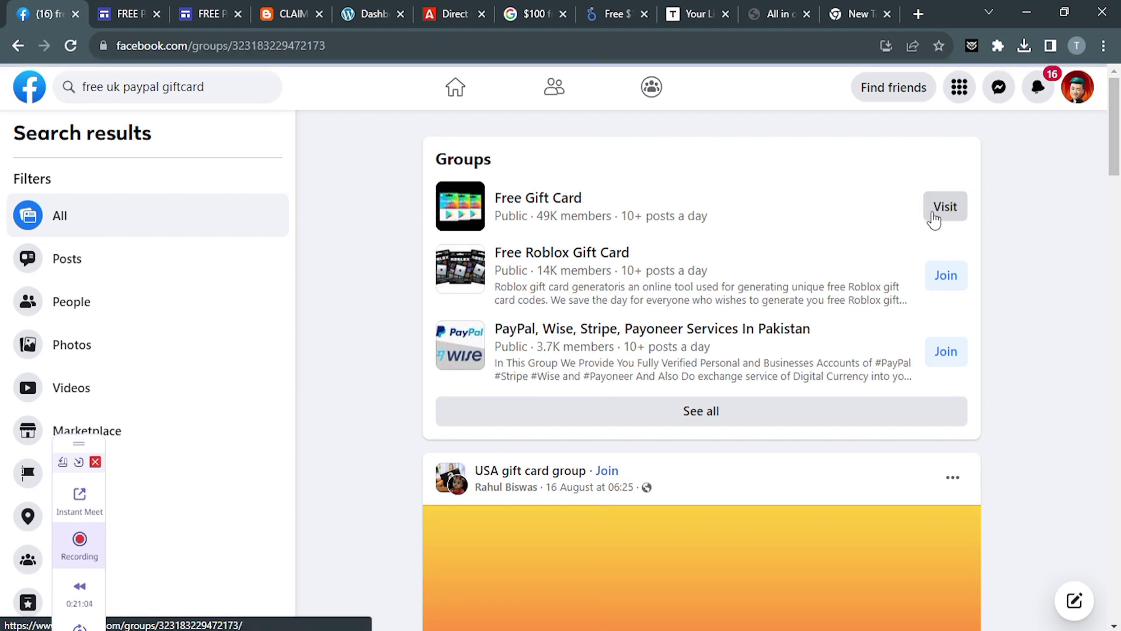
scroll(1118, 197, down, 7)
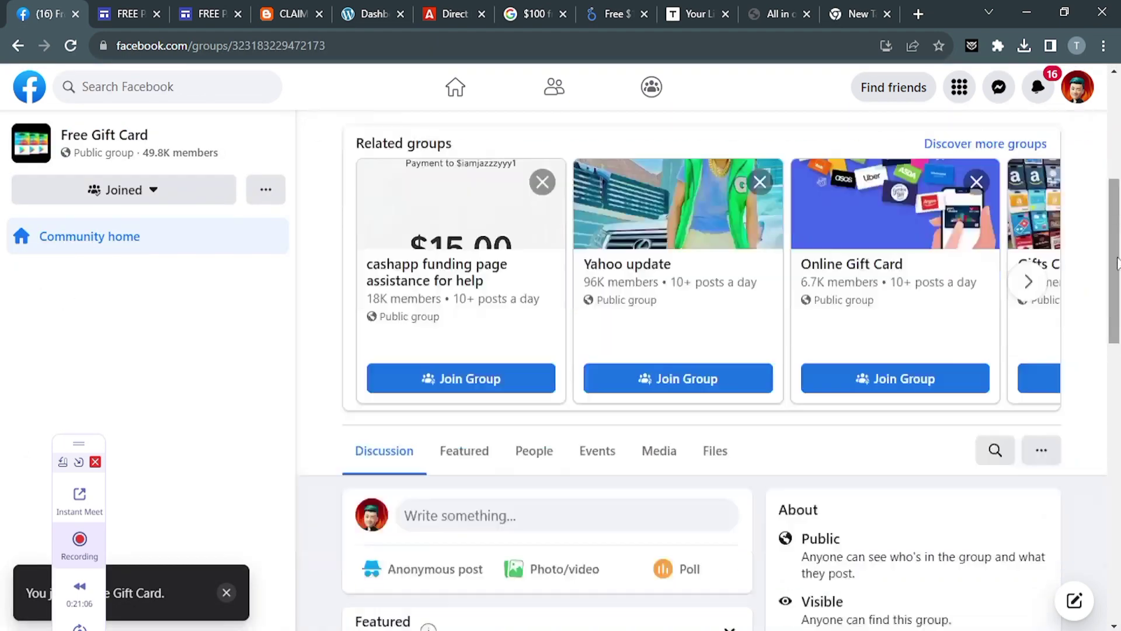
scroll(676, 323, up, 2)
click(676, 323)
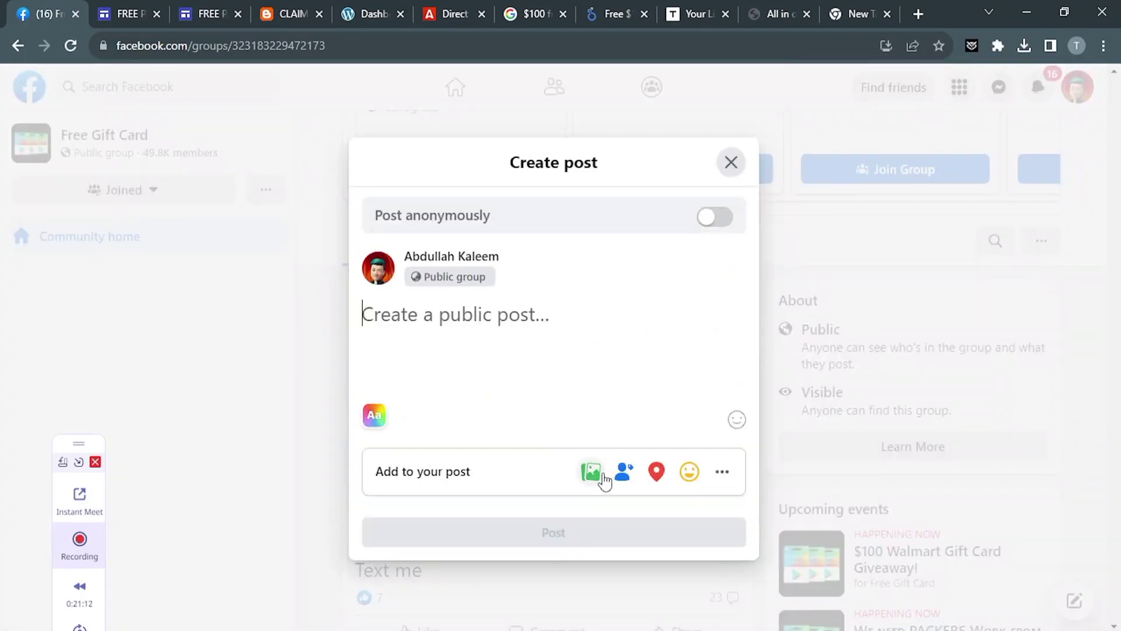
click(603, 480)
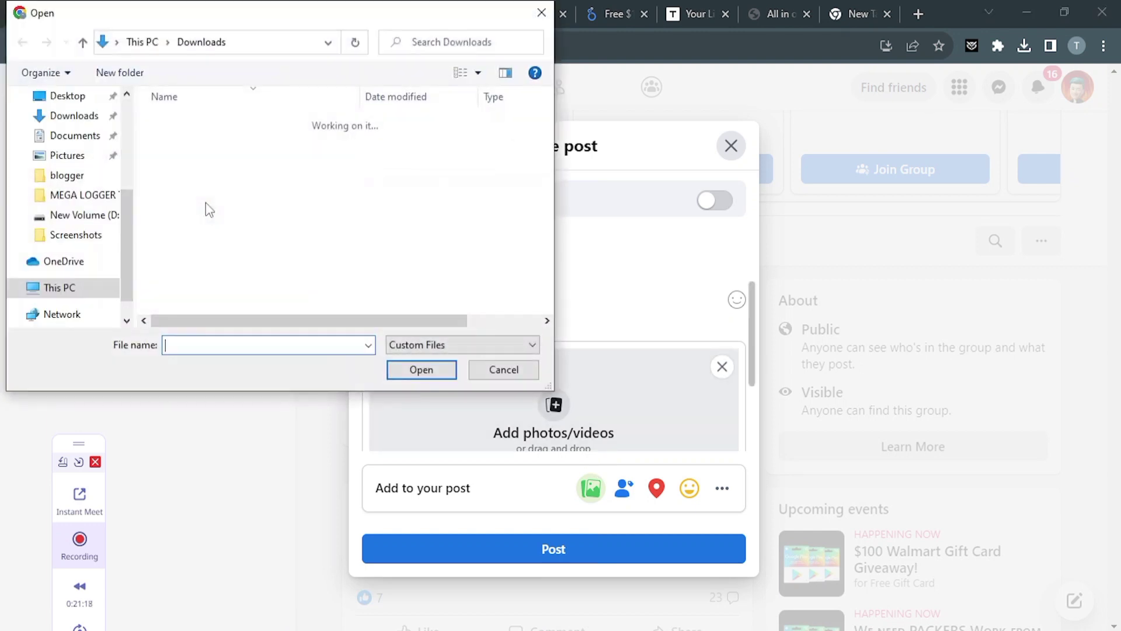
click(207, 149)
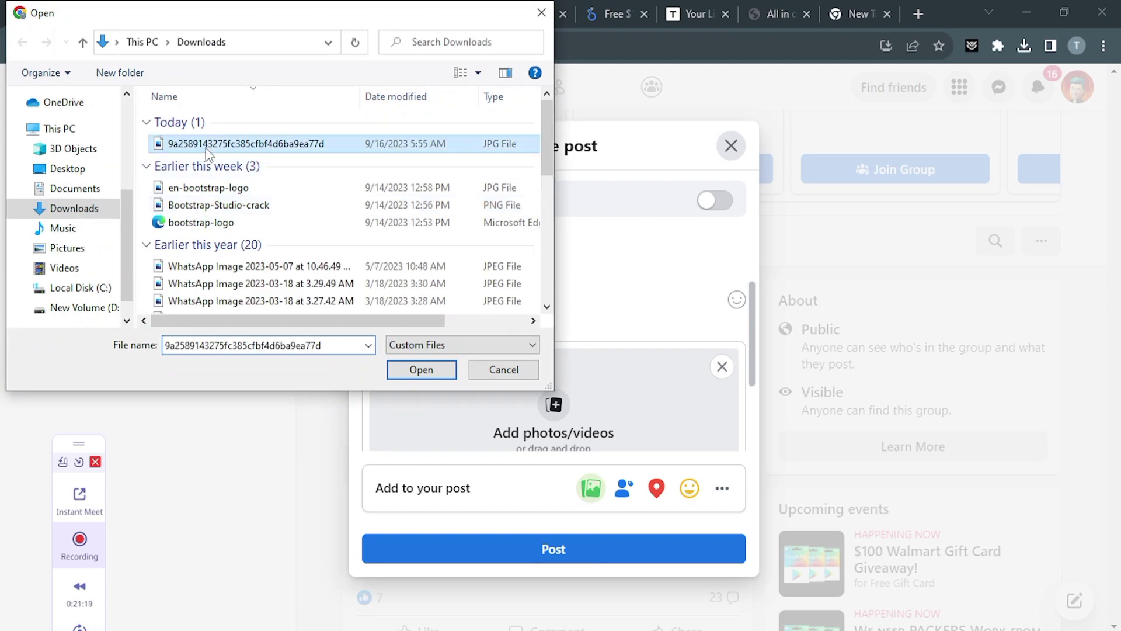
click(427, 378)
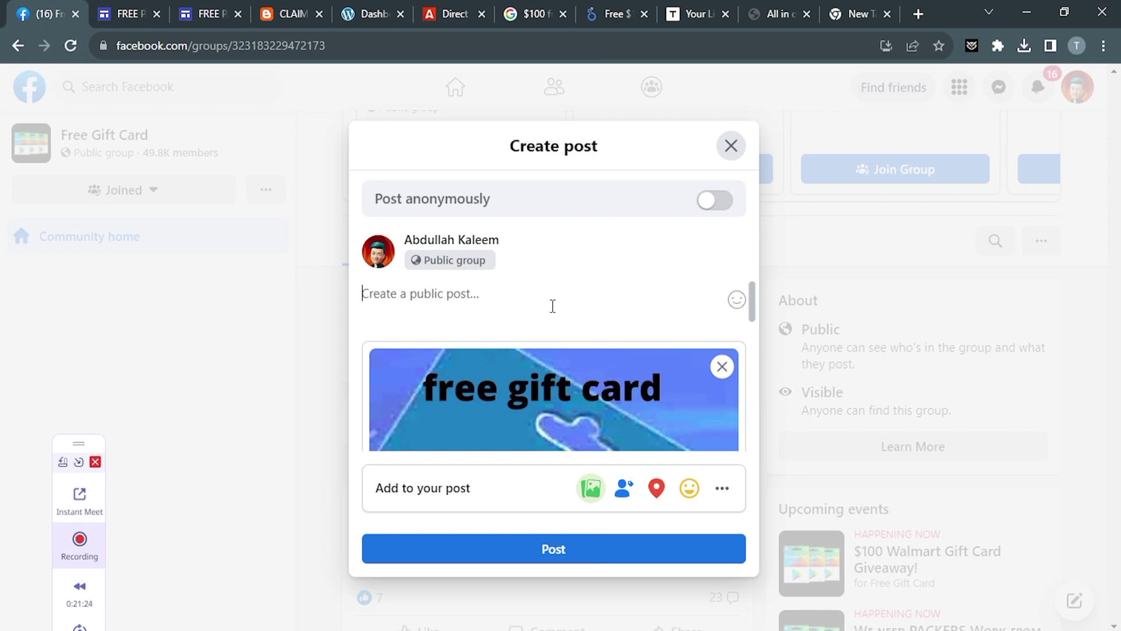
text(TO CLAIM THIS GIFR)
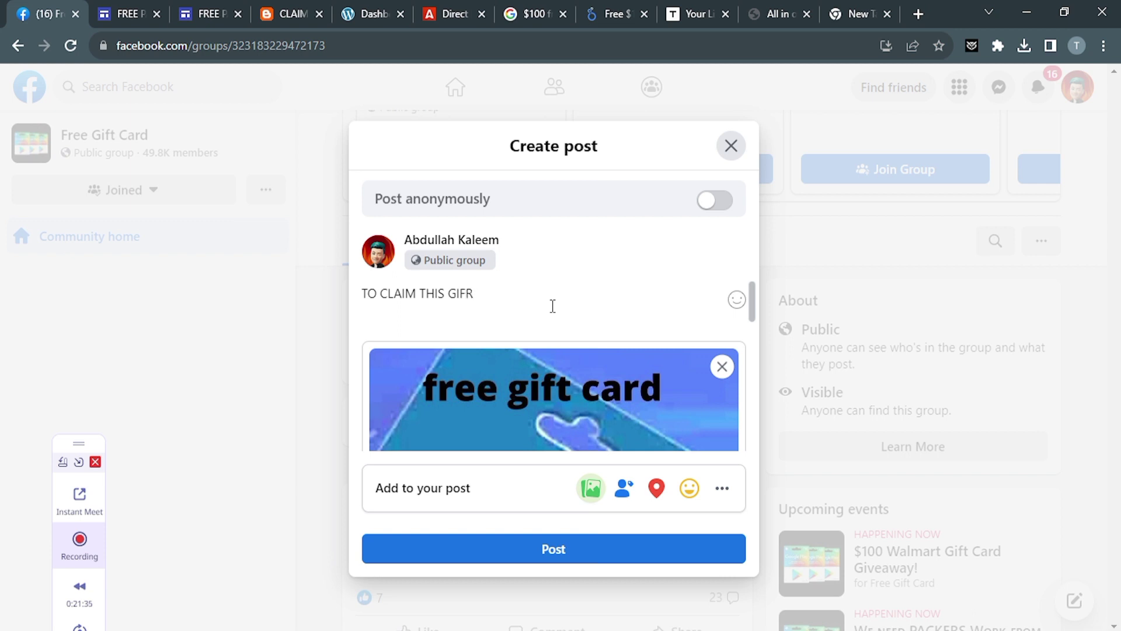
key(BackSpace)
text(T)
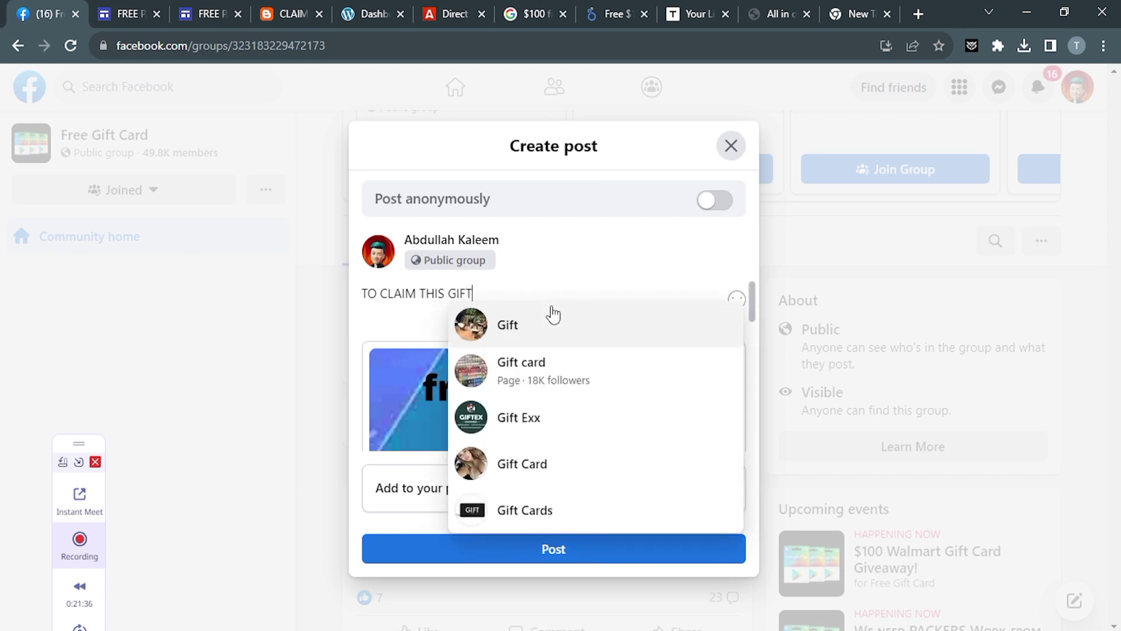
text(CARD GO TO)
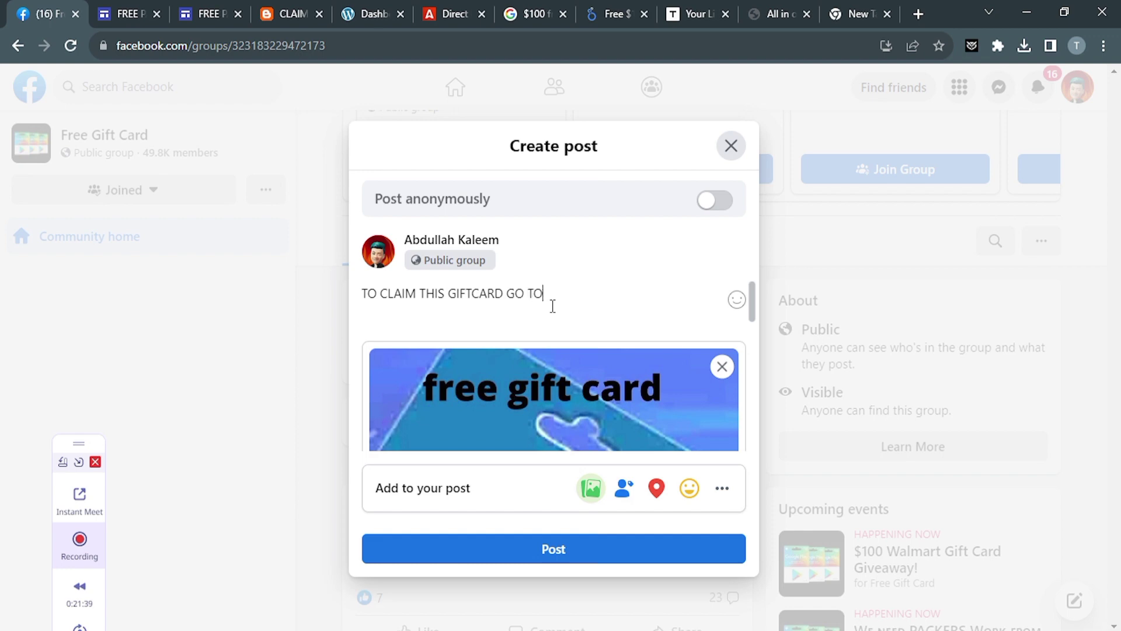
text( THIS WEBSITE)
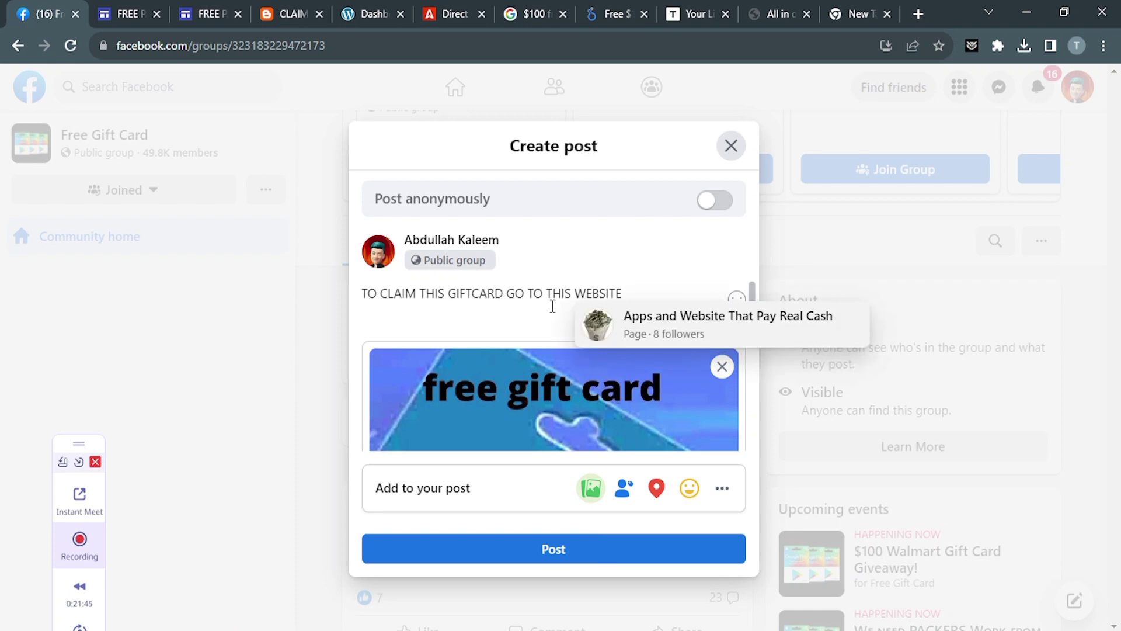
text(:-)
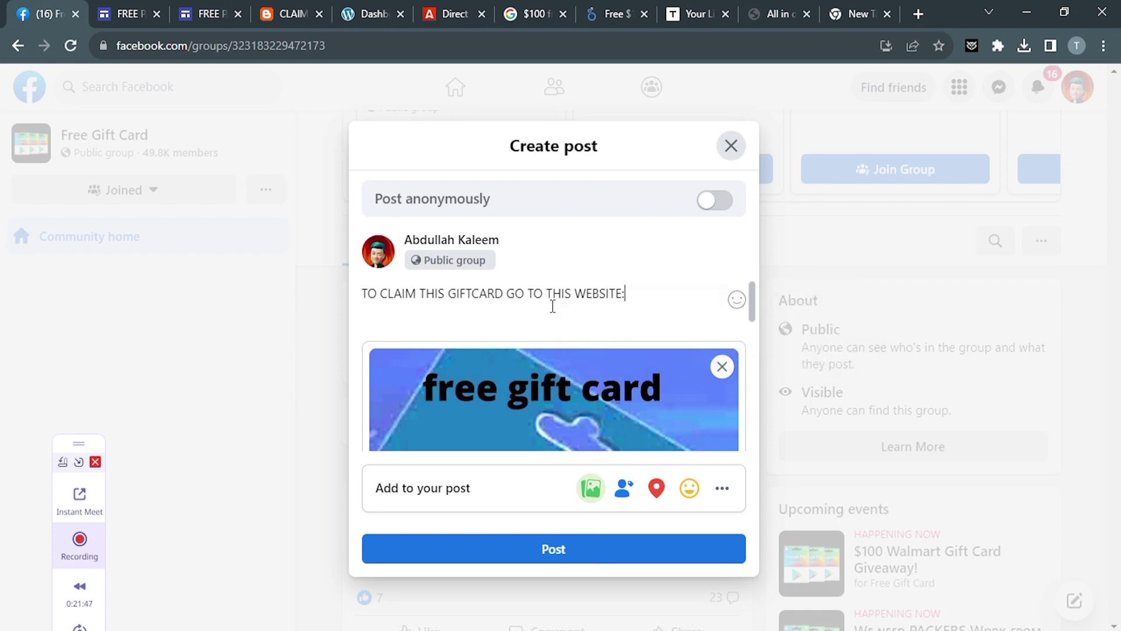
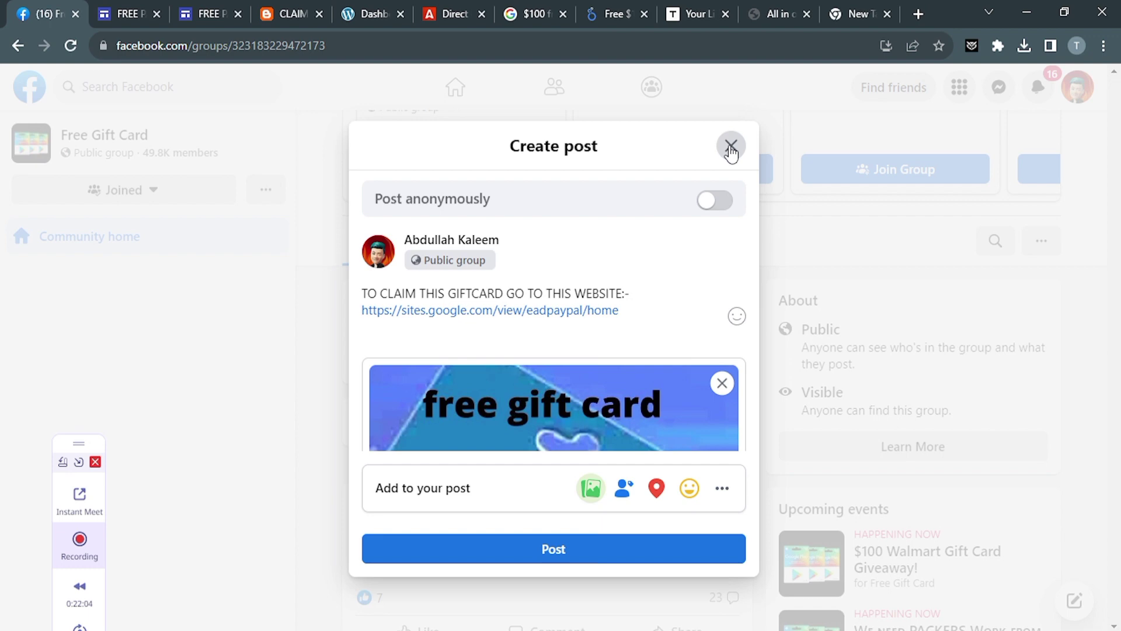
Step: Close the draft post without publishing it and show all groups found for "free uk paypal giftcard"
click(731, 146)
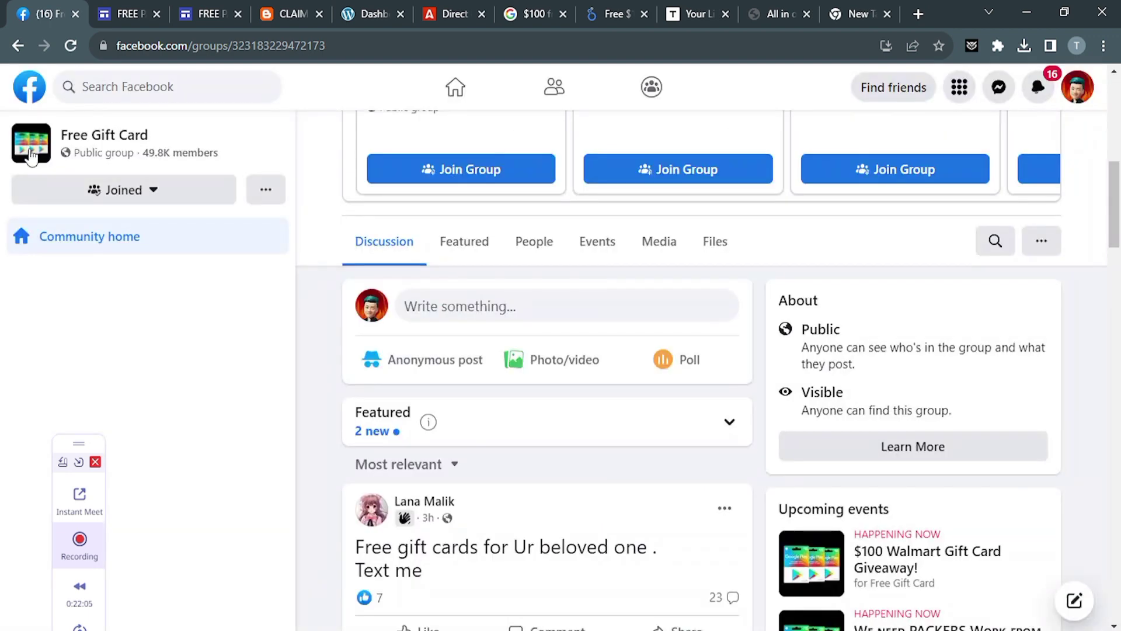
click(20, 48)
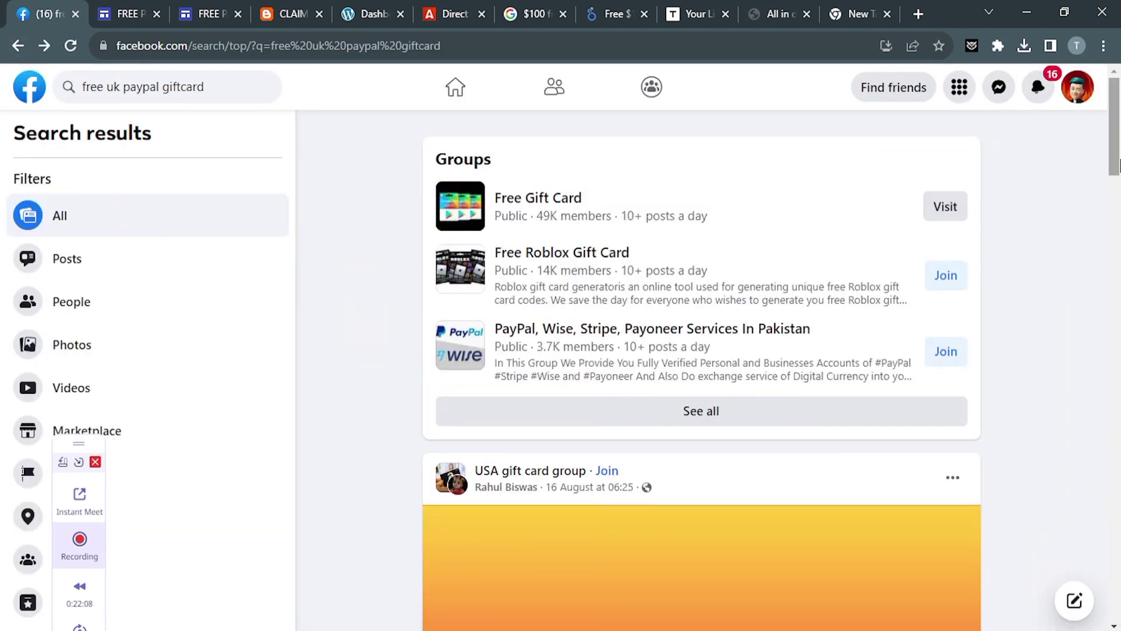
click(734, 422)
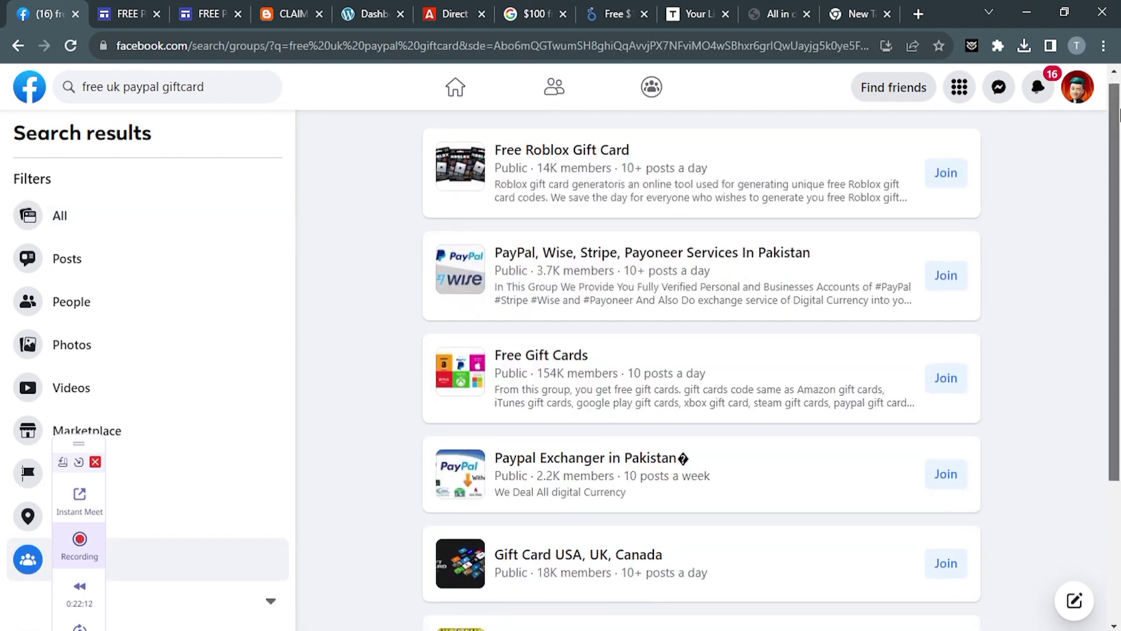
Step: Join the public group "PayPal, Wise, Stripe, Payoneer Services In Pakistan" and open its page, dismissing the welcome message
scroll(1118, 100, down, 3)
scroll(1119, 69, up, 3)
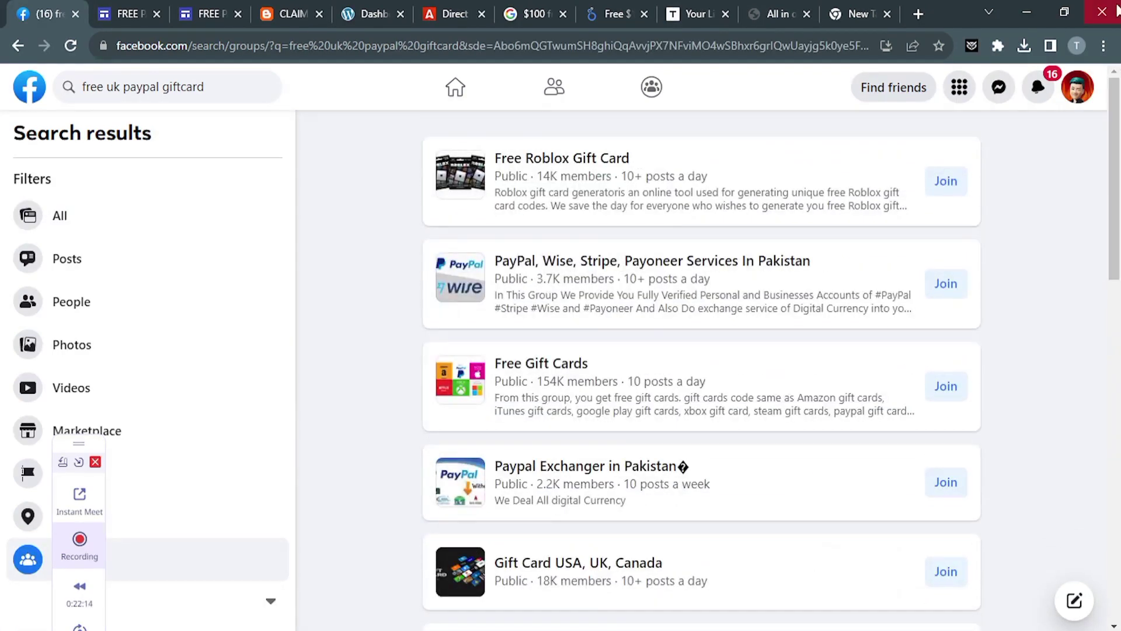
click(952, 286)
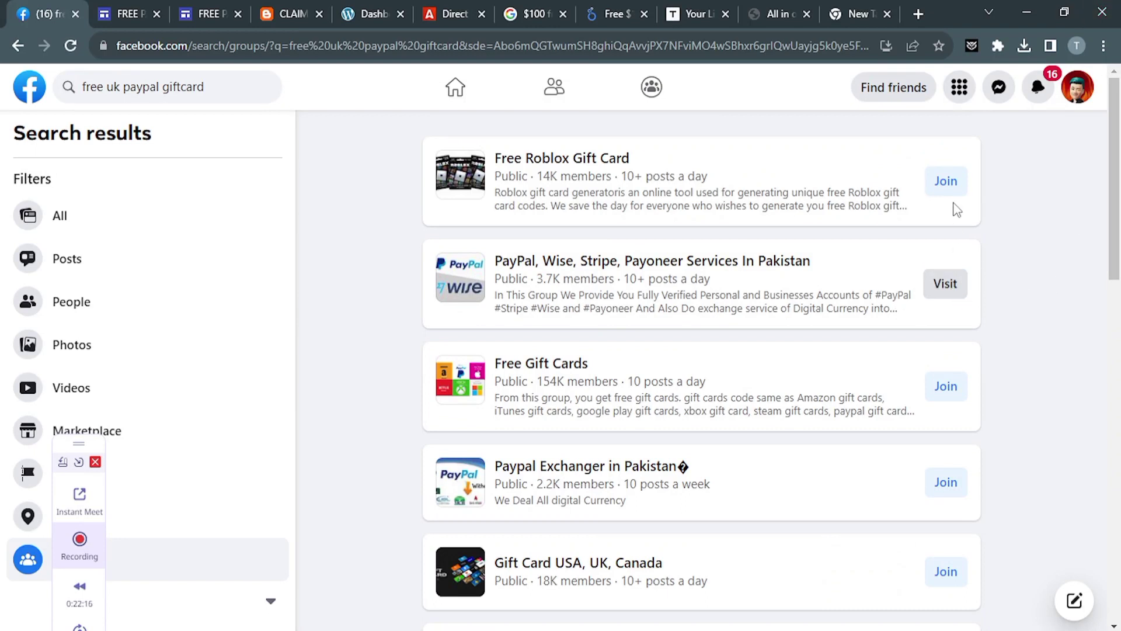
click(945, 282)
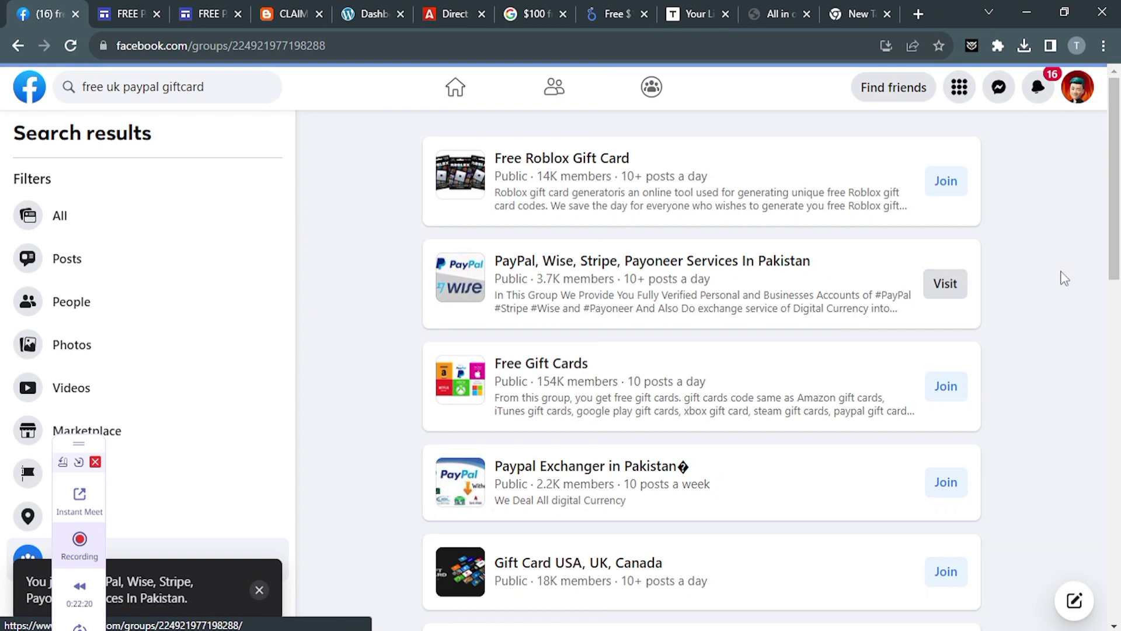
click(961, 295)
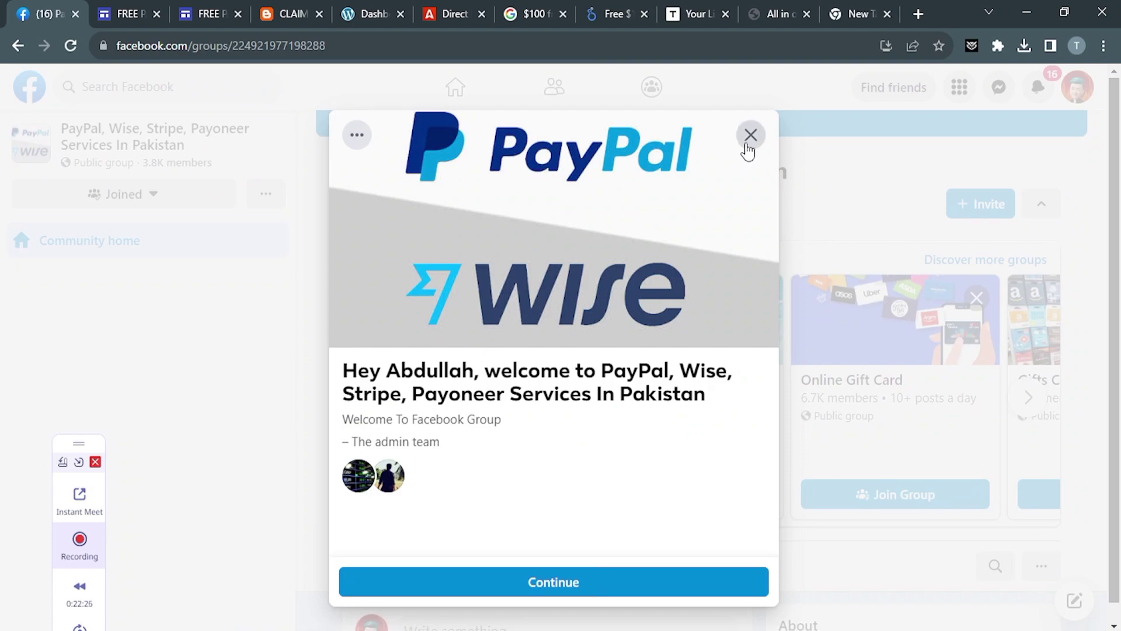
click(748, 139)
drag(1116, 240, 1115, 321)
scroll(1115, 321, down, 6)
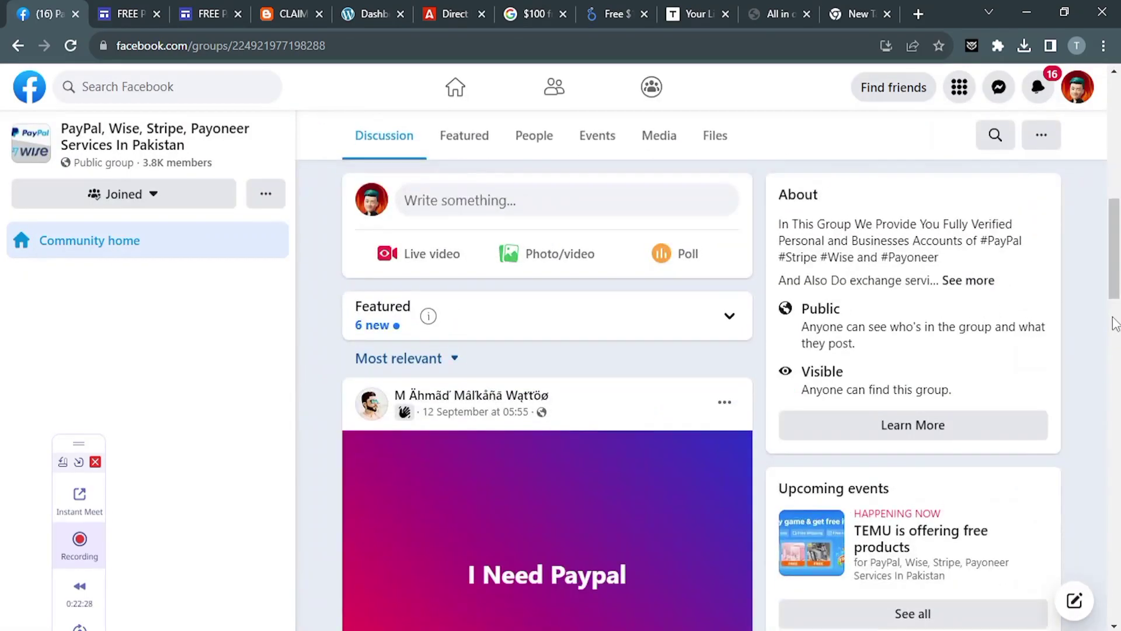
scroll(1119, 168, up, 15)
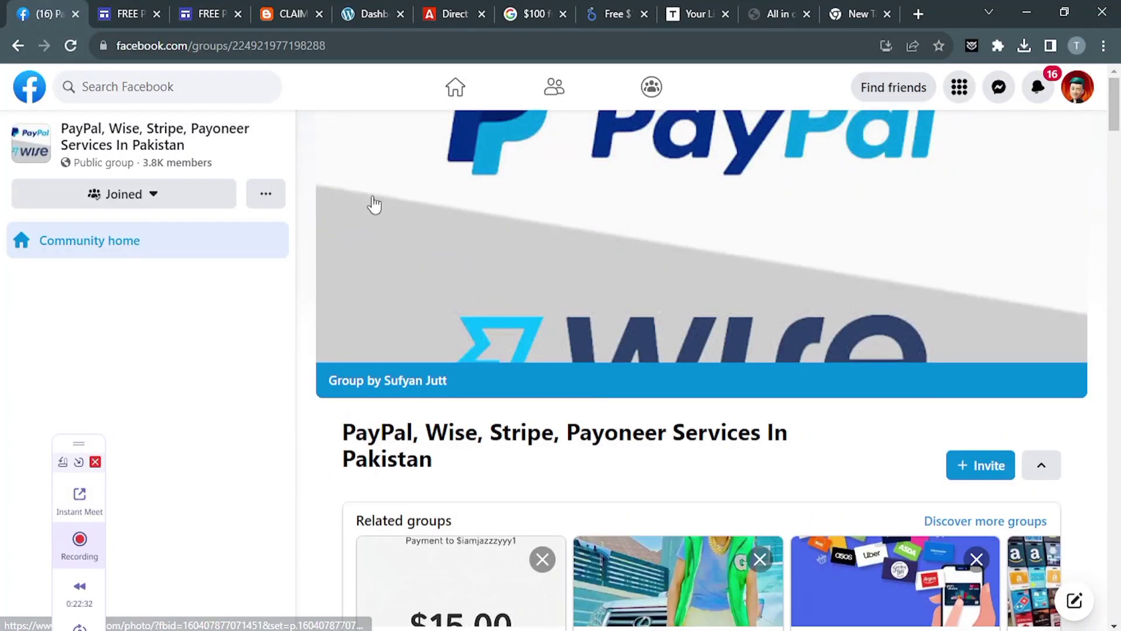
Step: Return to the group search results and look through the list for further gift card and PayPal groups
click(8, 47)
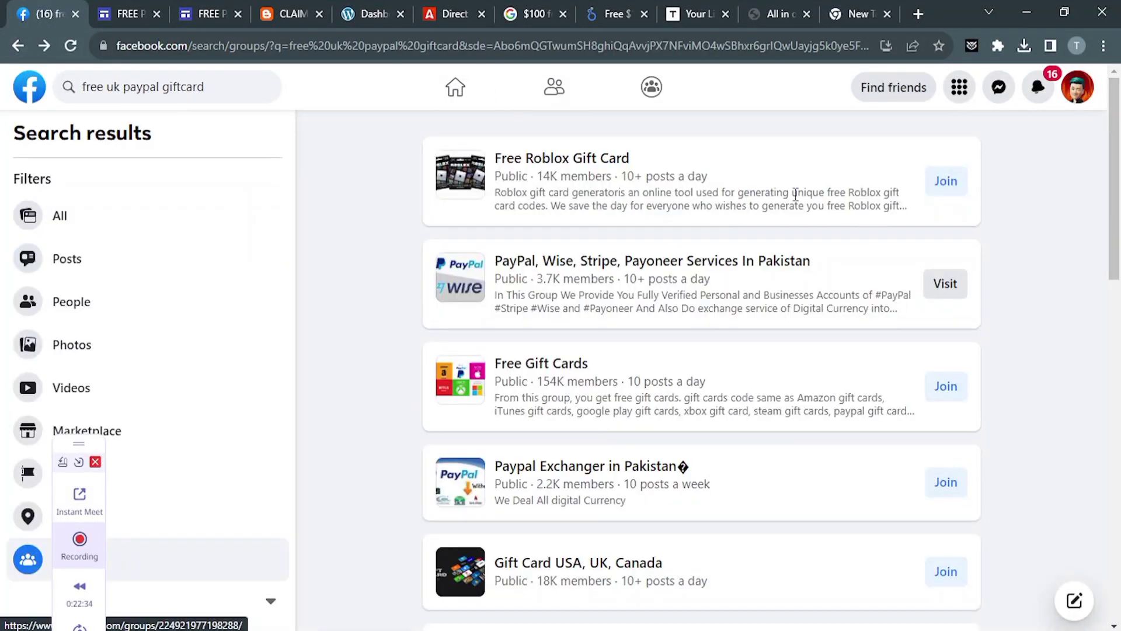
scroll(1104, 263, down, 5)
scroll(1092, 310, down, 2)
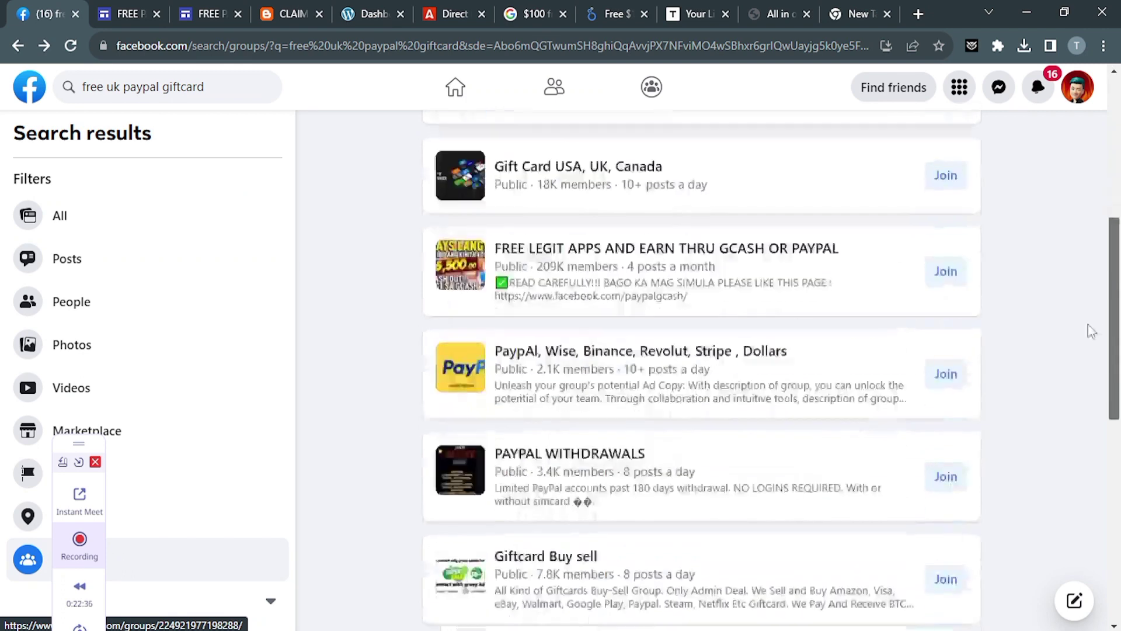
scroll(1069, 380, down, 6)
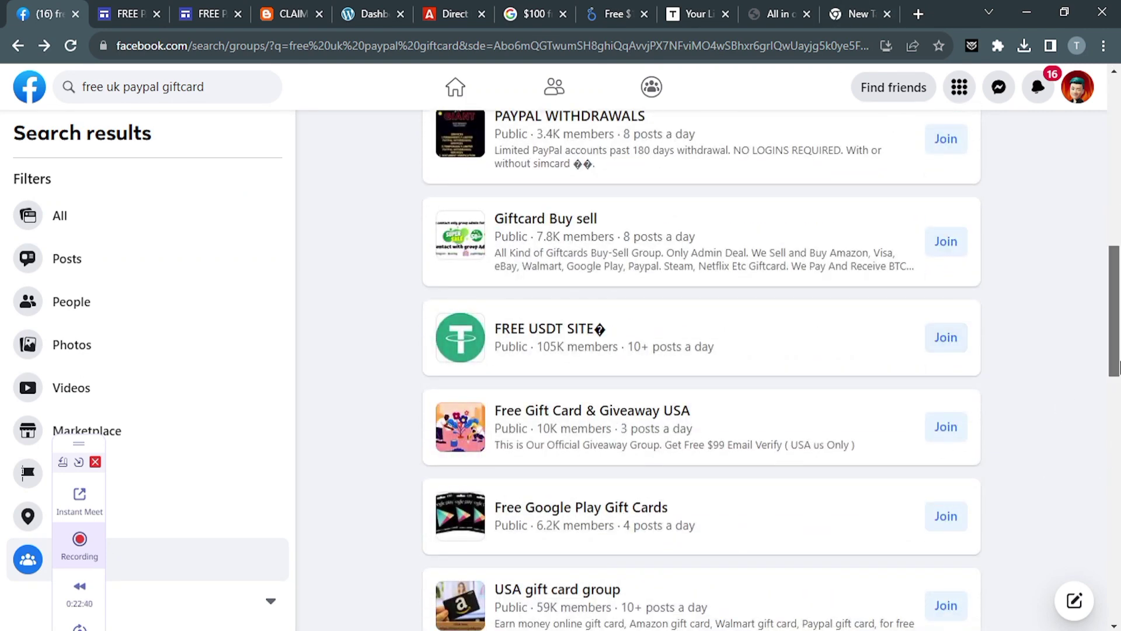
drag(1112, 368, 1113, 393)
drag(1119, 344, 1072, 181)
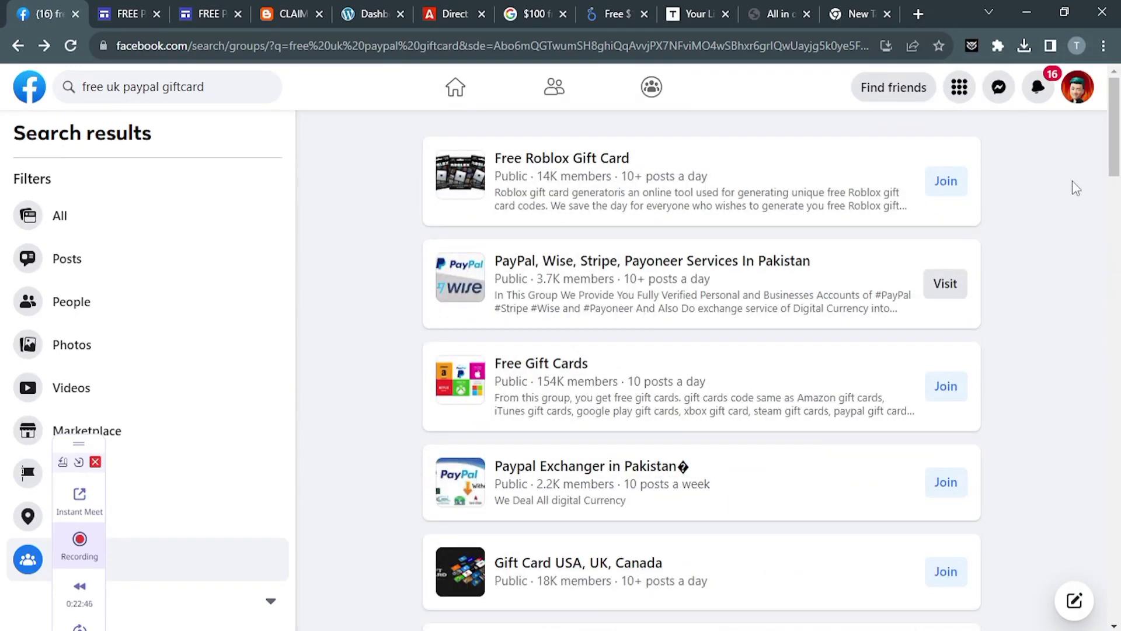